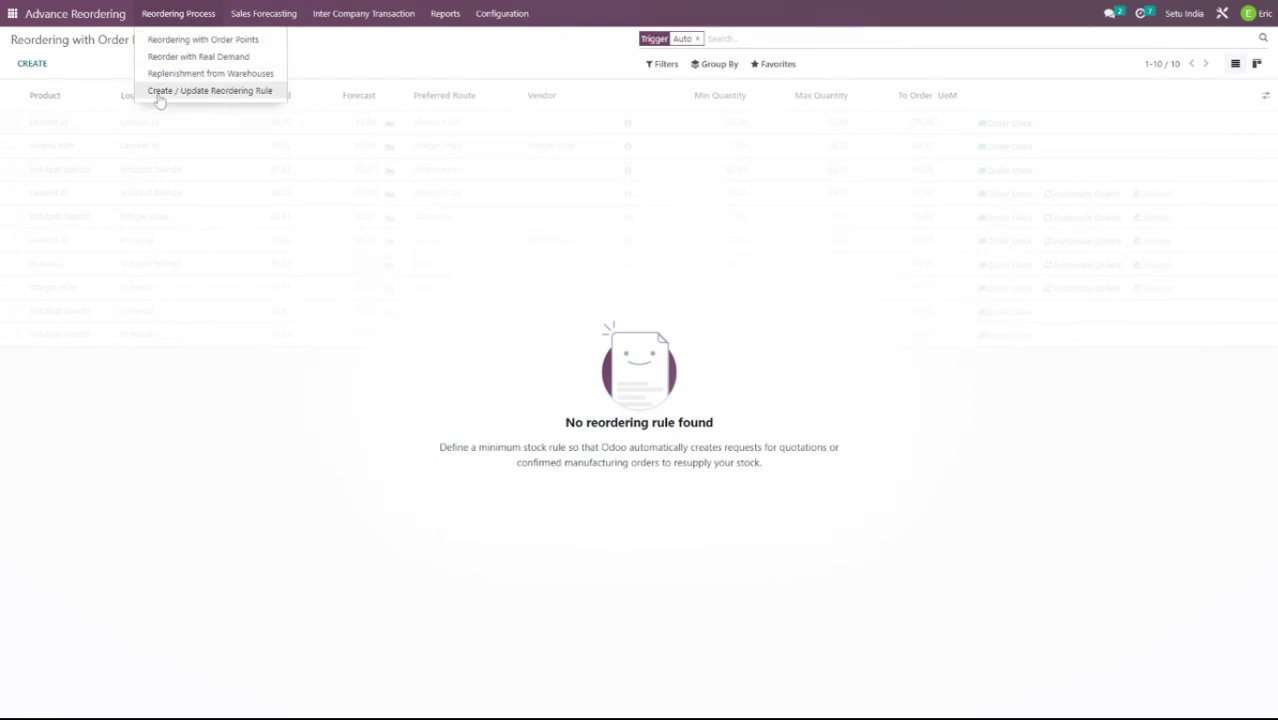
# Open the Create / Update Reordering Rule wizard and check its history operations, ending with Reordering Rule selected.
pyautogui.click(163, 93)
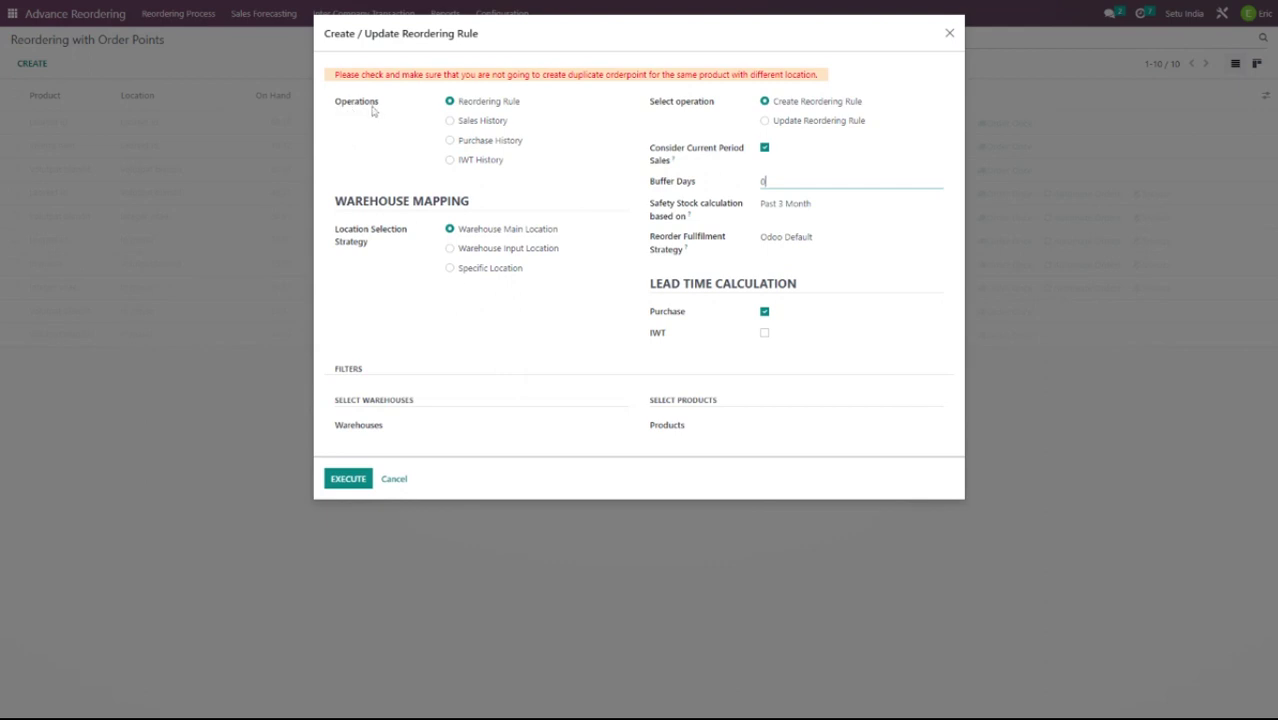
pyautogui.click(469, 122)
pyautogui.click(437, 114)
pyautogui.click(428, 135)
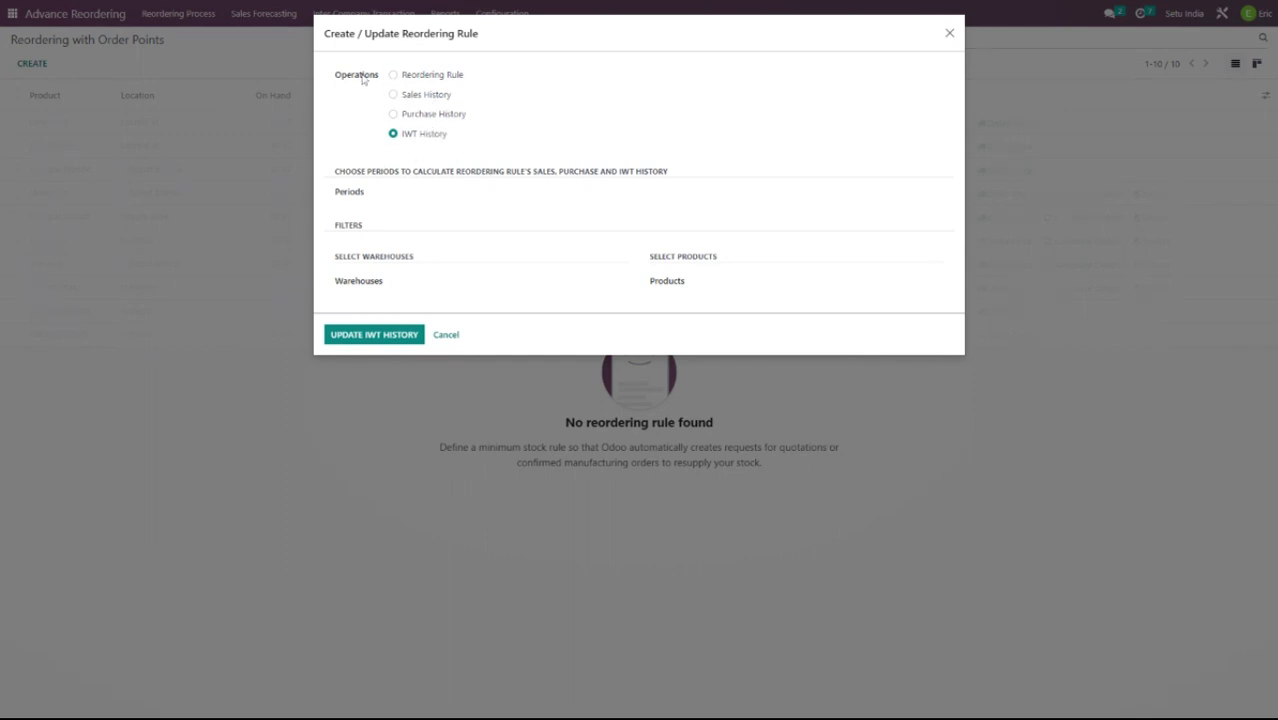
pyautogui.click(392, 75)
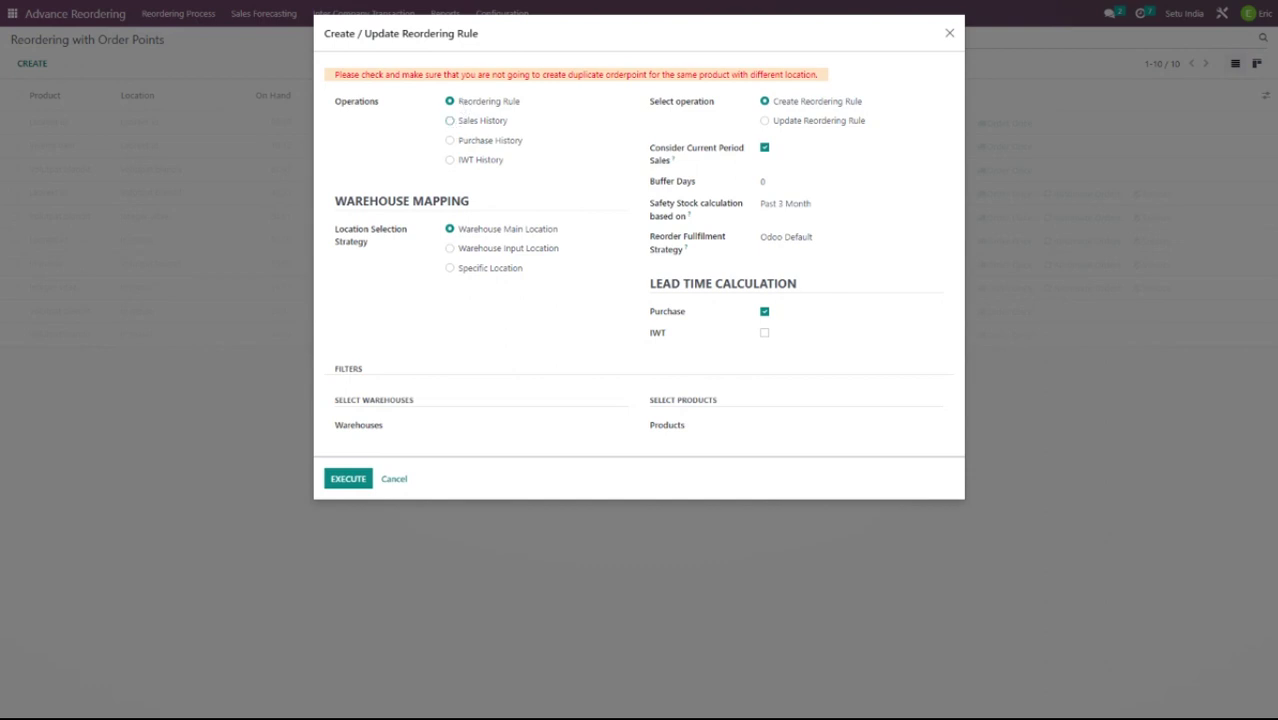
# Compare the wizard's options for Sales, Purchase and IWT History and for updating rules, returning to Reordering Rule with Create Reordering Rule.
pyautogui.click(450, 121)
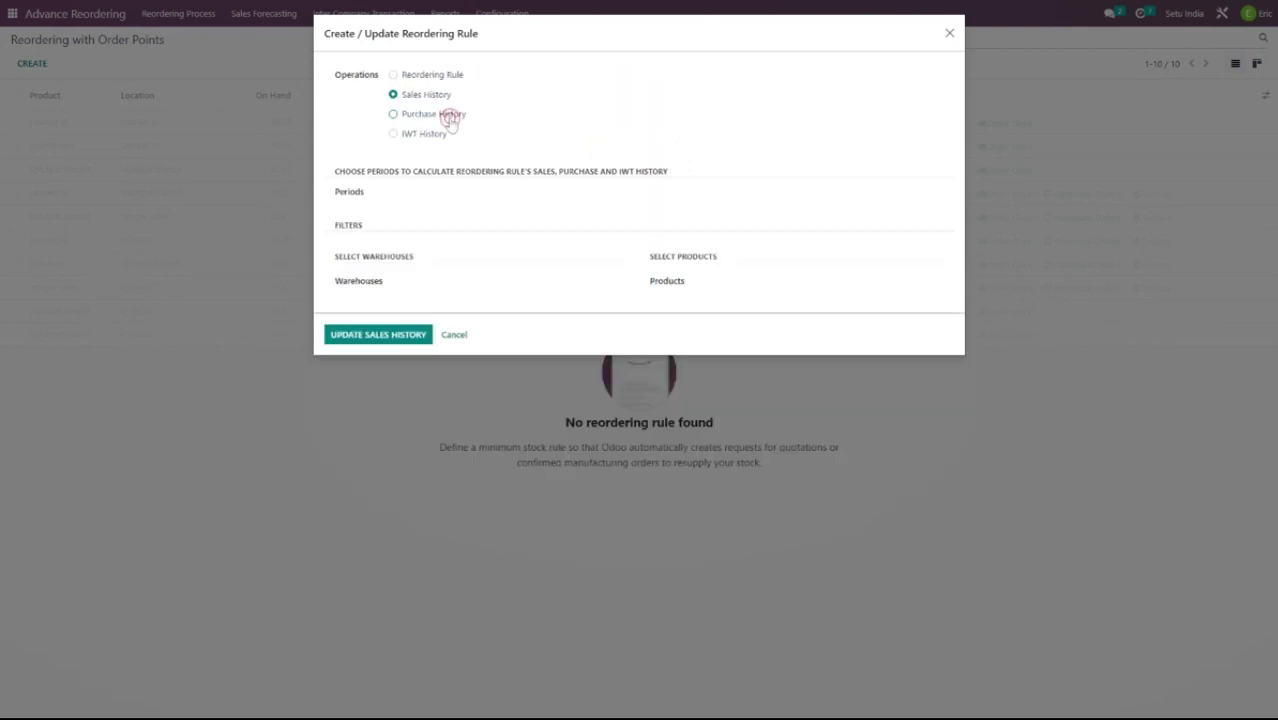
pyautogui.click(393, 114)
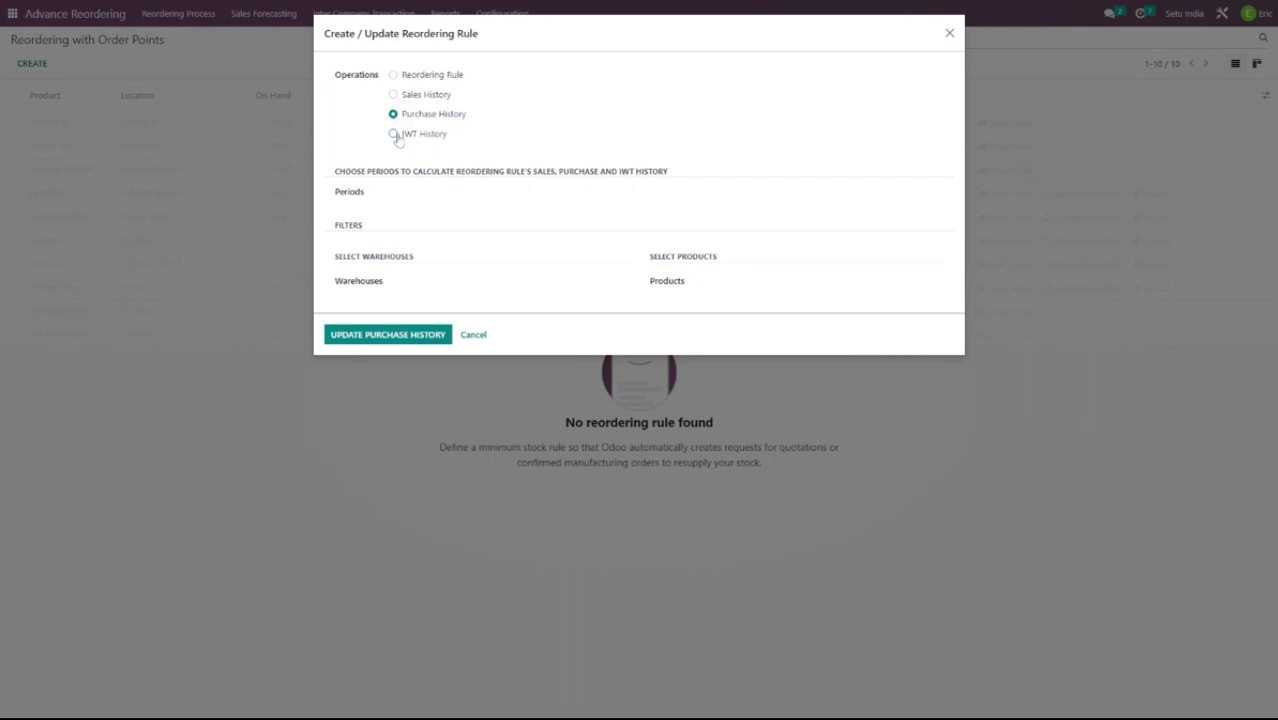
pyautogui.click(394, 135)
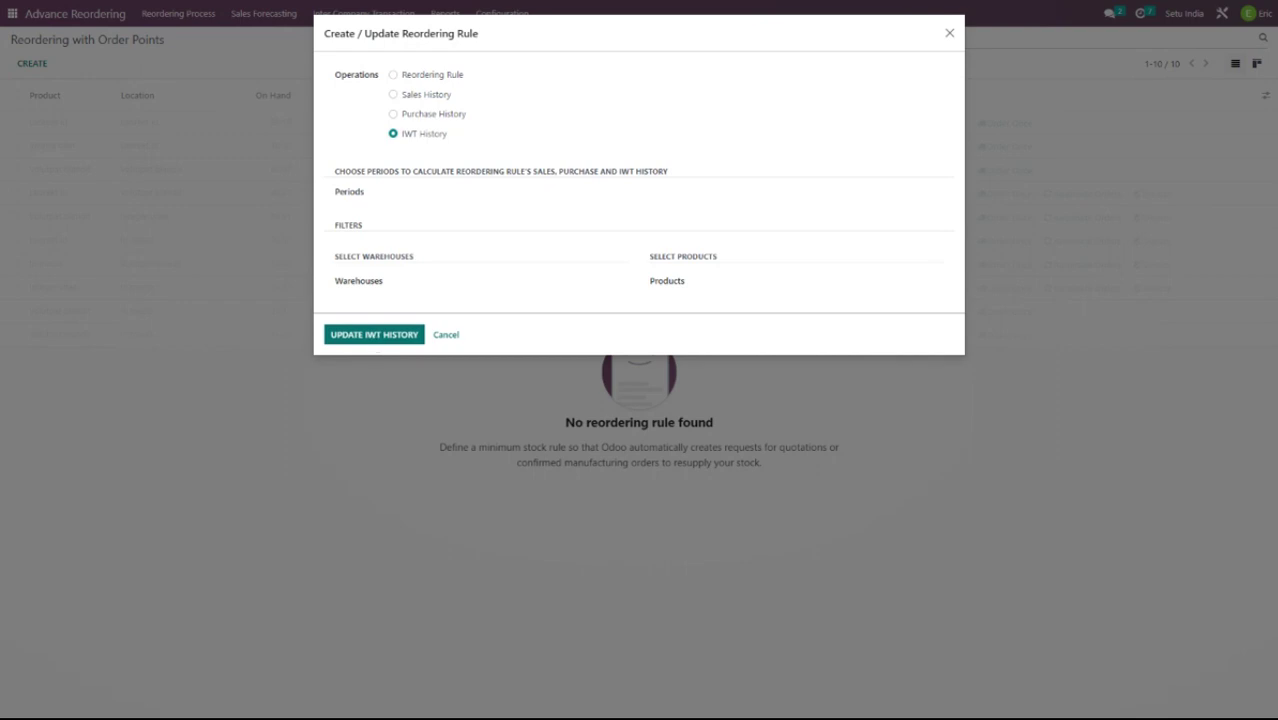
pyautogui.click(393, 75)
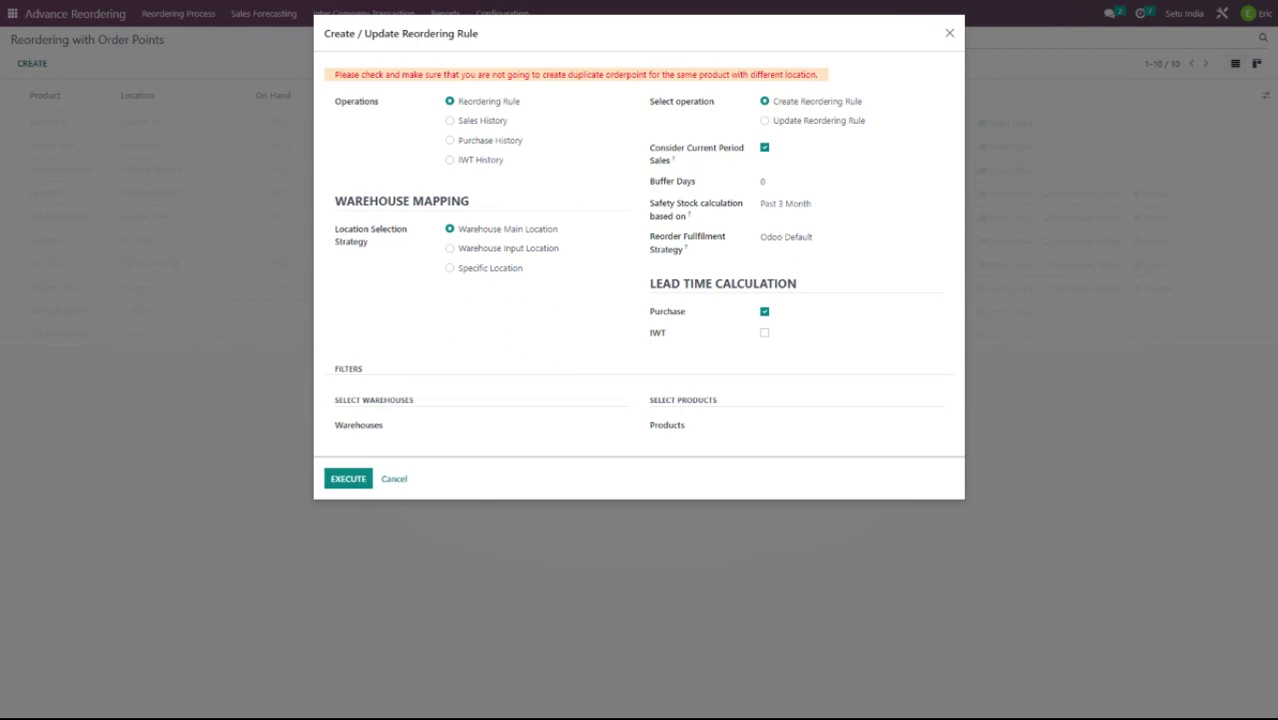
pyautogui.click(765, 121)
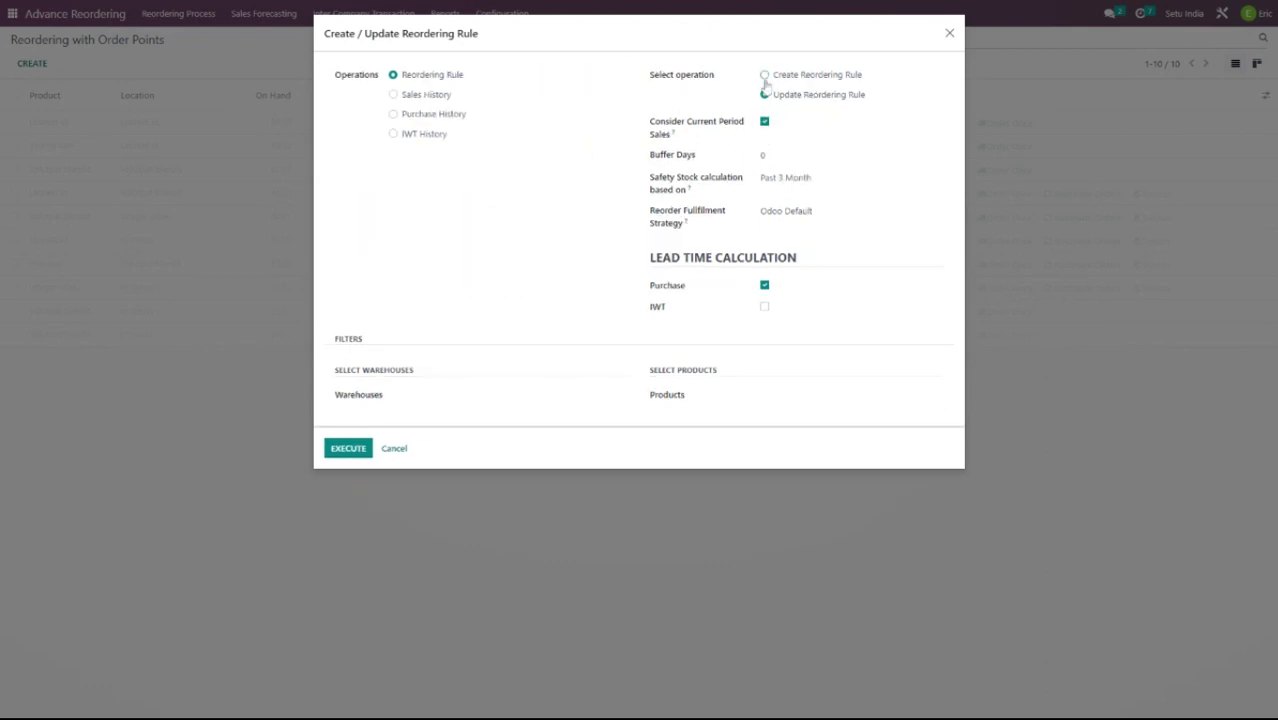
pyautogui.click(765, 75)
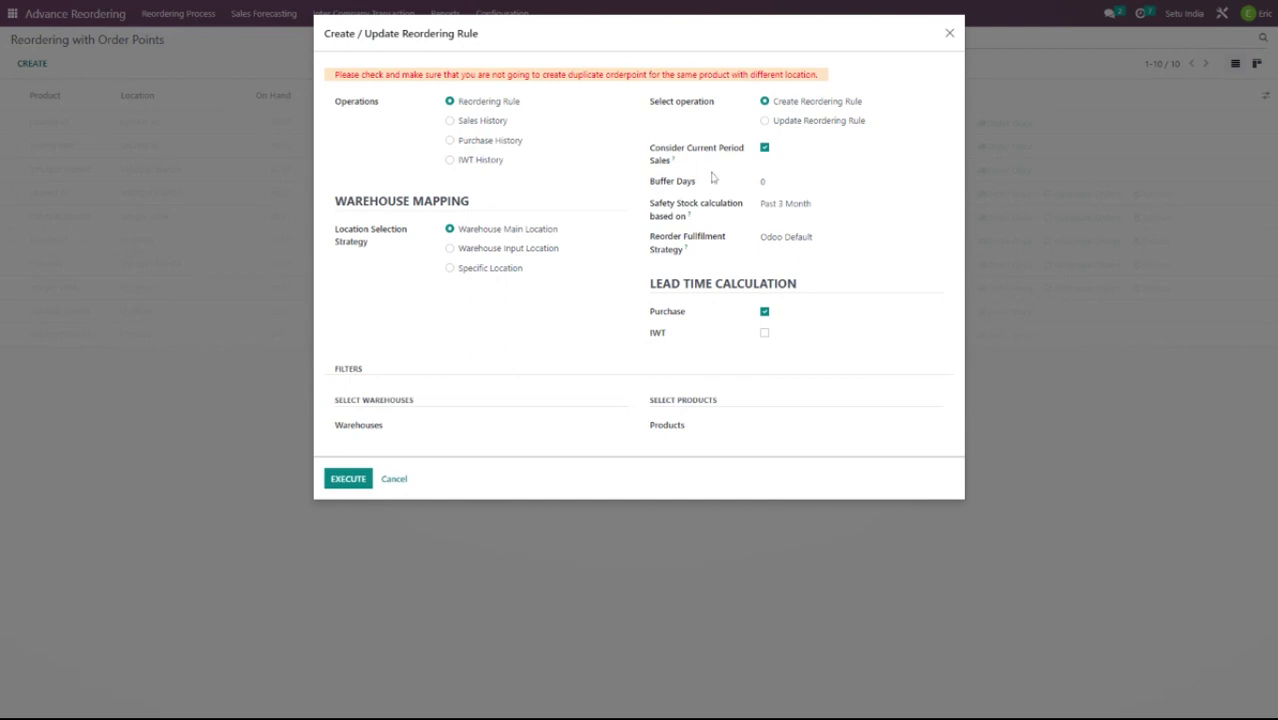
# Set the new rules' buffer days to 100 and base the safety stock calculation on Past 12 Month.
pyautogui.click(780, 181)
pyautogui.click(772, 180)
pyautogui.doubleClick(758, 181)
pyautogui.write('100')
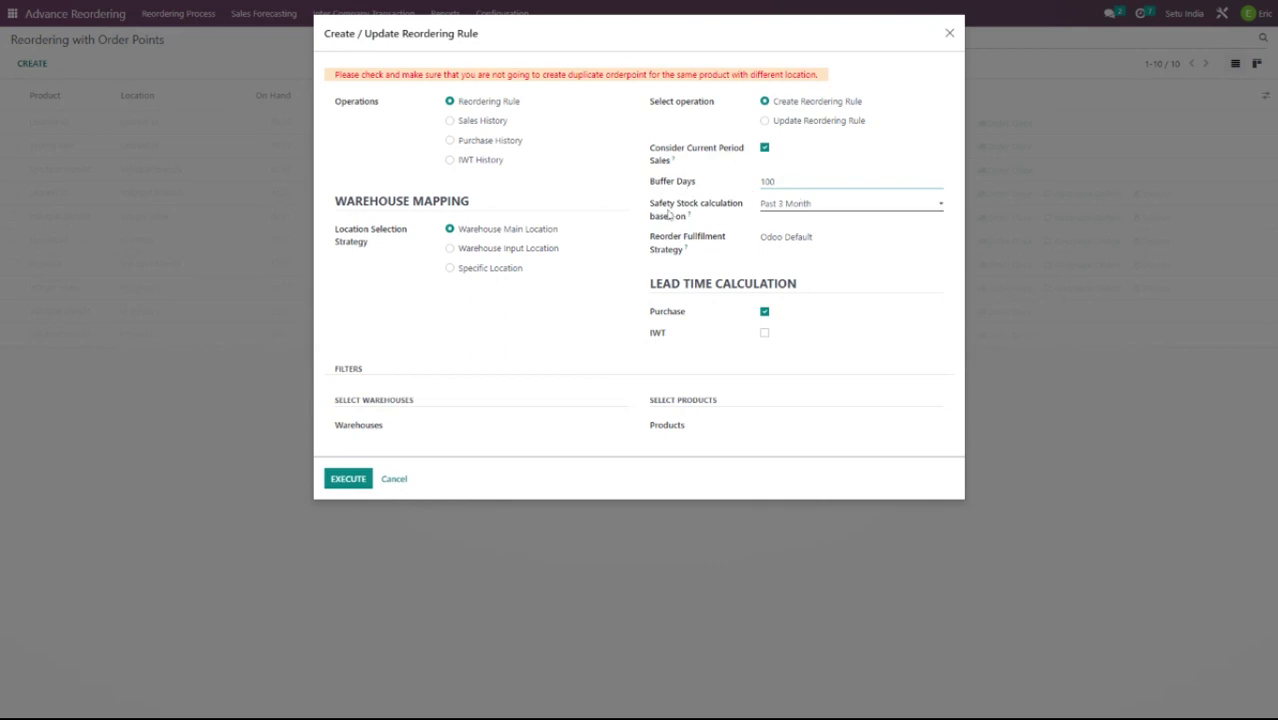
pyautogui.click(786, 218)
pyautogui.click(798, 283)
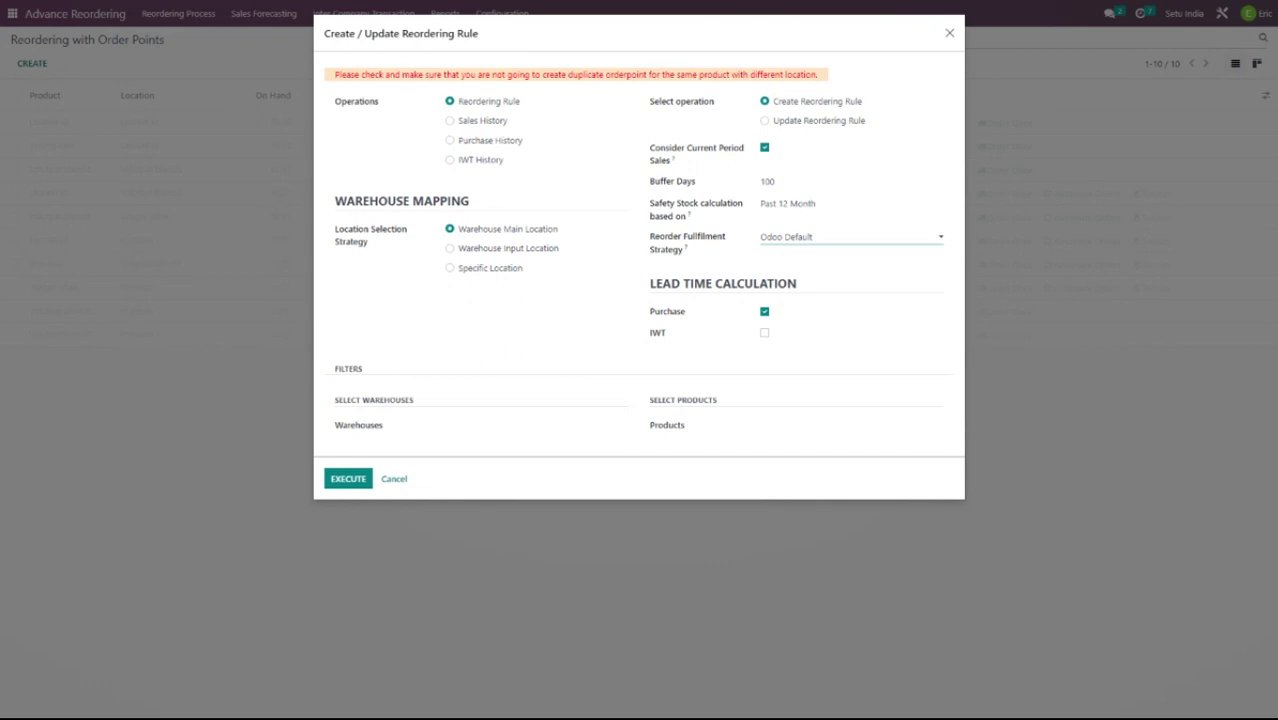
# Set the reorder fulfillment strategy to Purchase Order, using the Specific vendor strategy with Ajanta Furniture as the vendor.
pyautogui.click(762, 229)
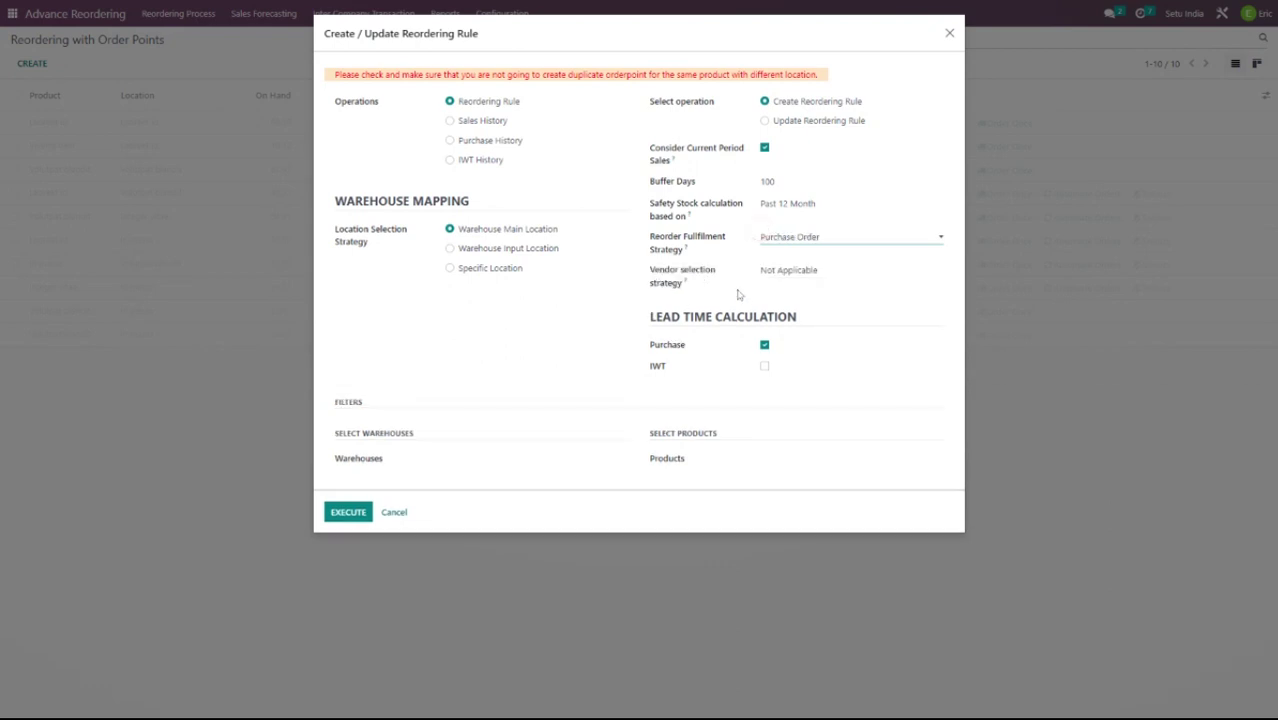
pyautogui.moveTo(668, 292)
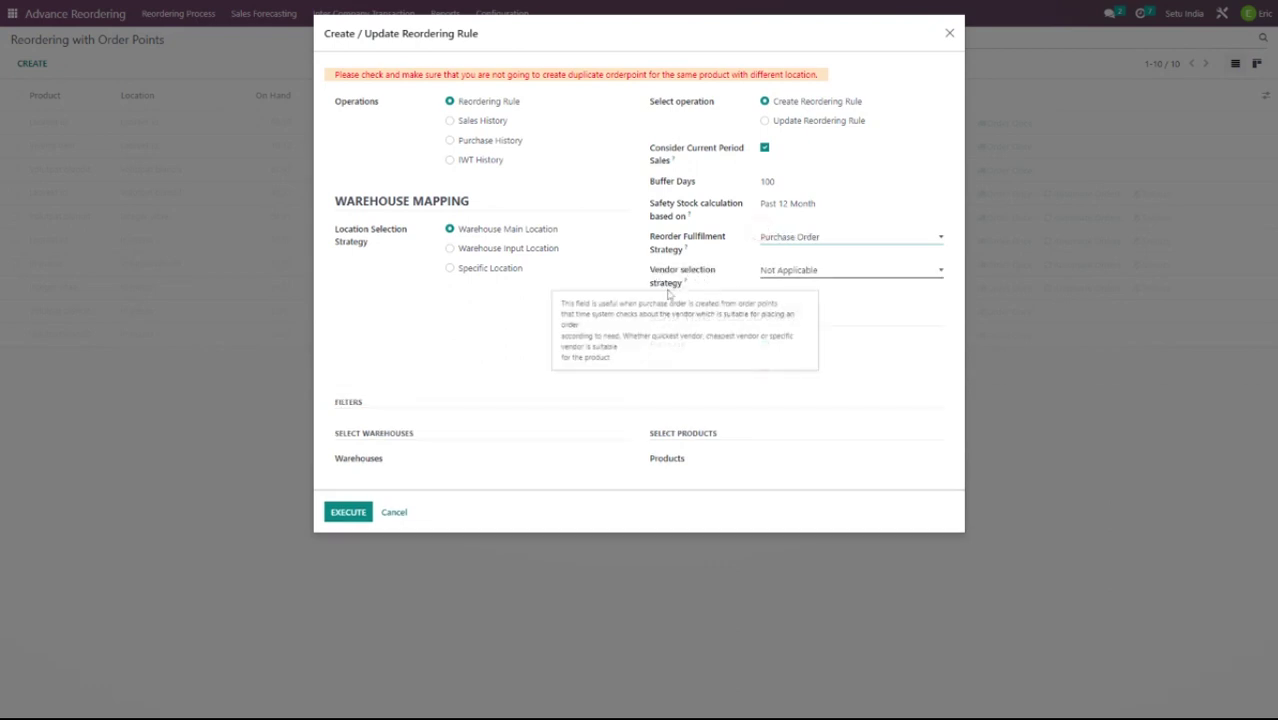
pyautogui.click(823, 274)
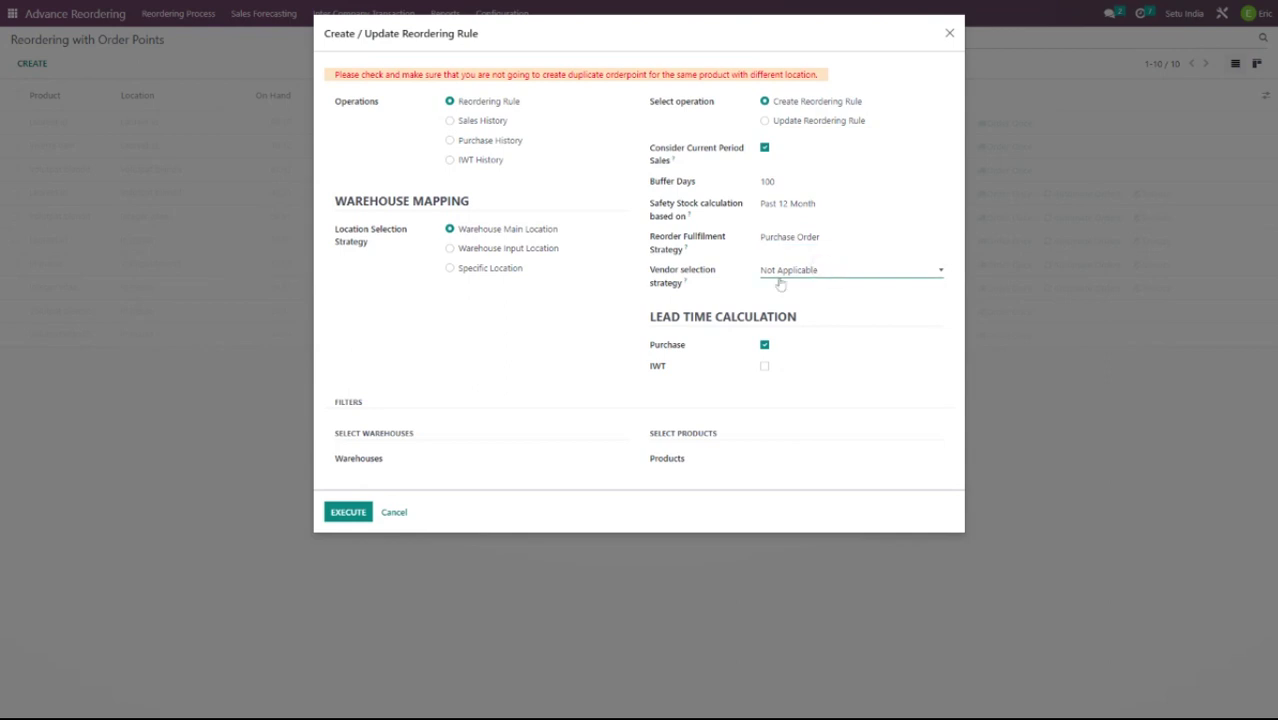
pyautogui.click(760, 264)
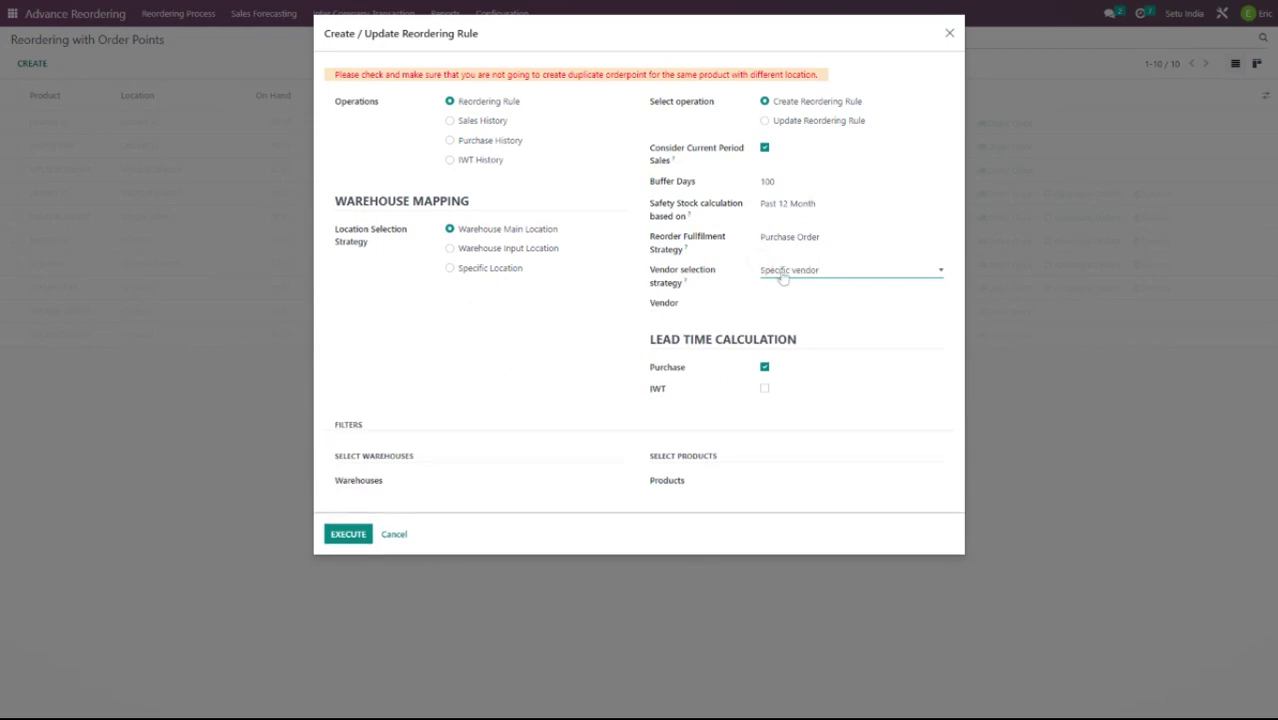
pyautogui.click(790, 304)
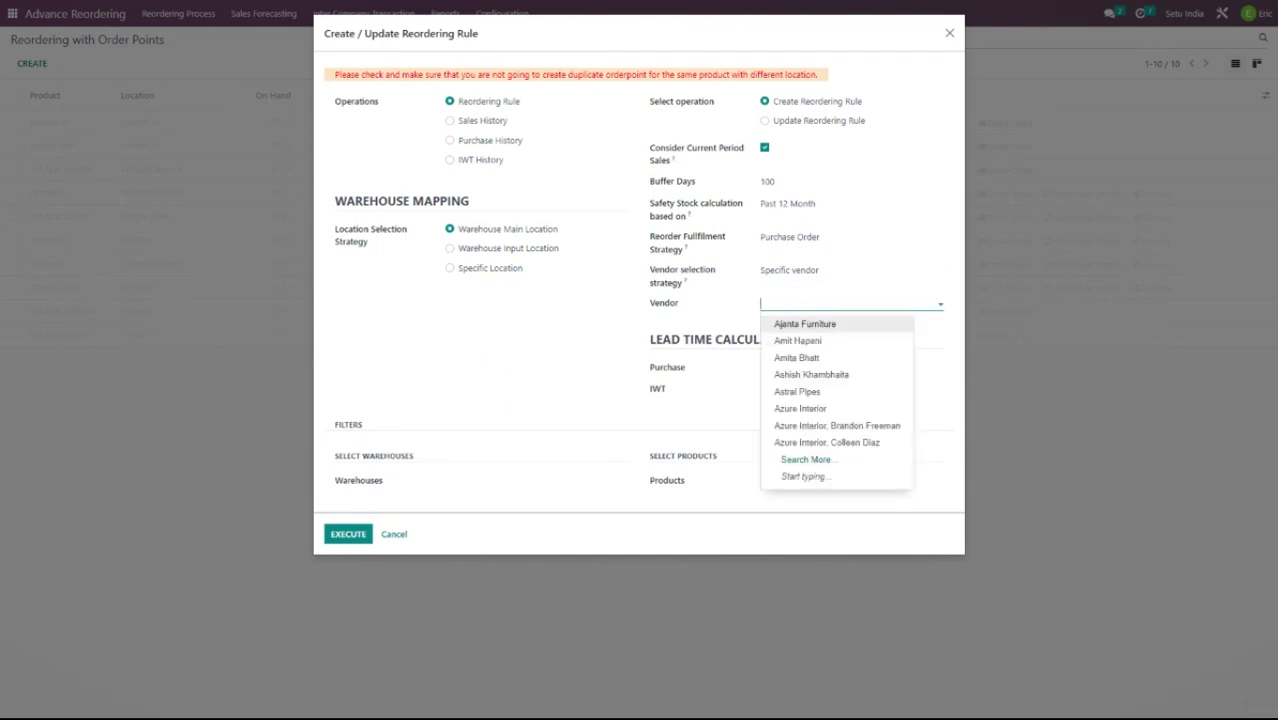
pyautogui.click(794, 324)
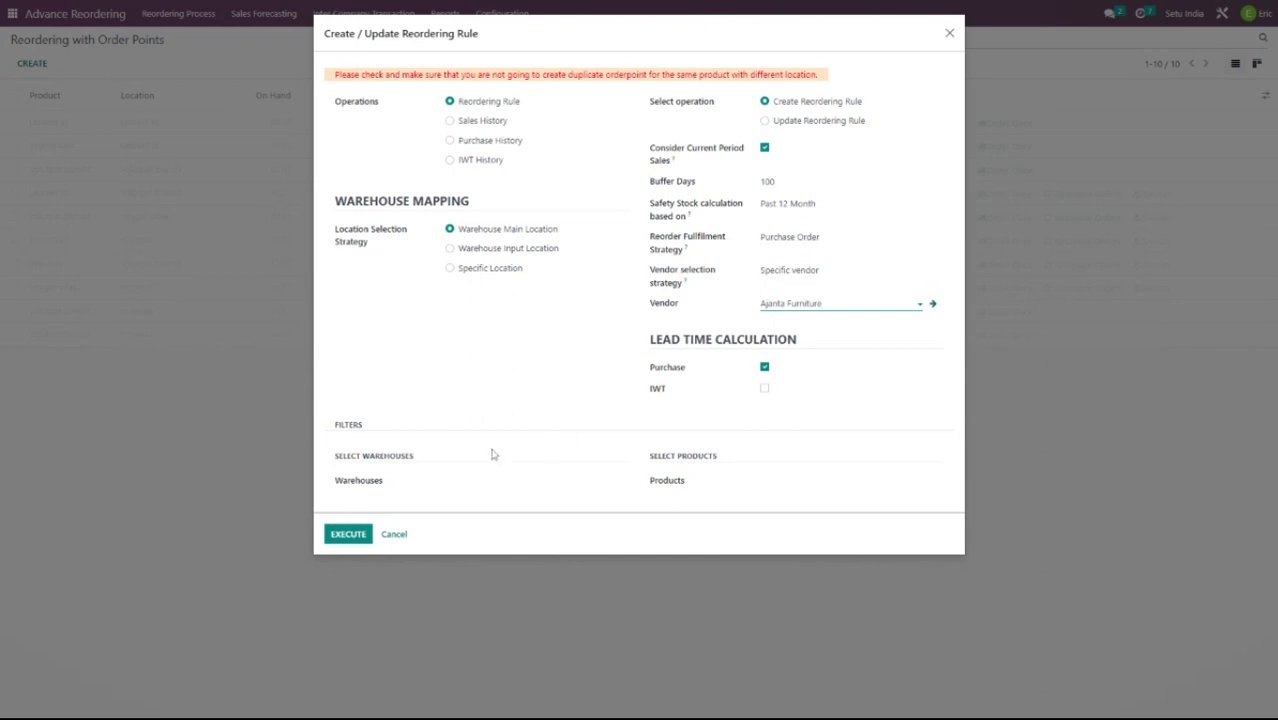
# Create the reordering rules for the Setu India warehouse and all products on the first page of the product list.
pyautogui.click(440, 481)
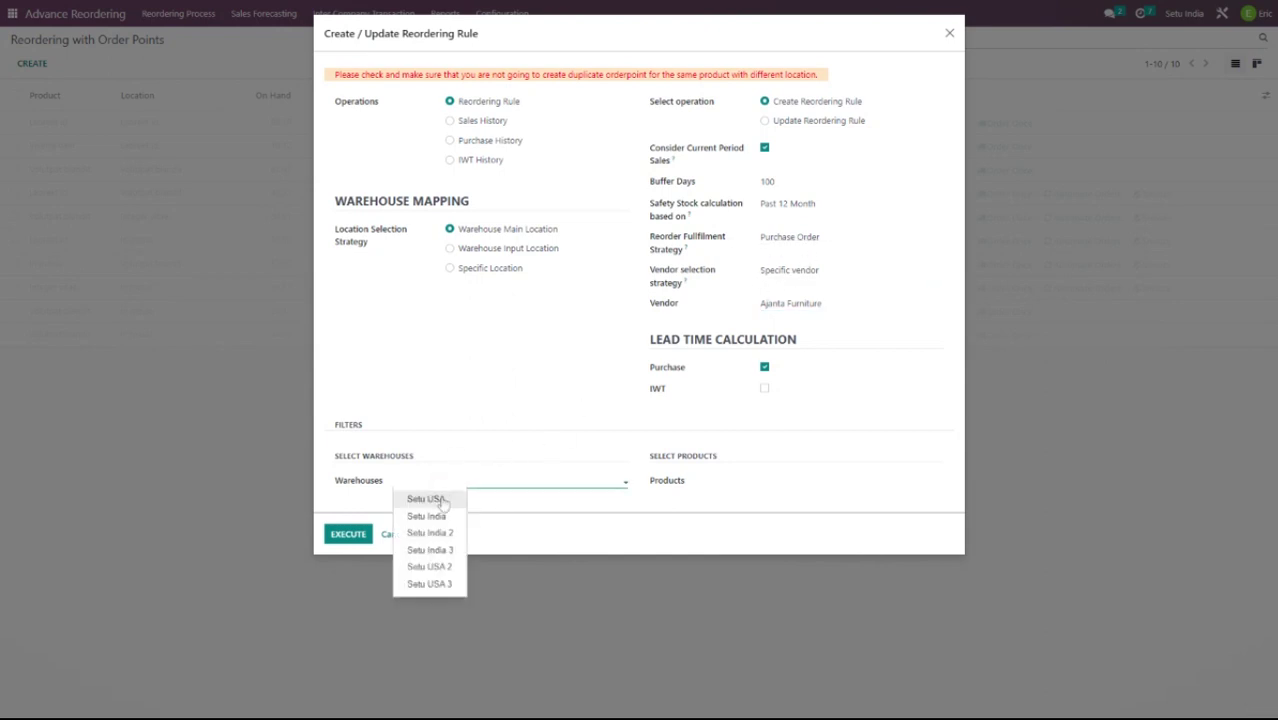
pyautogui.click(434, 518)
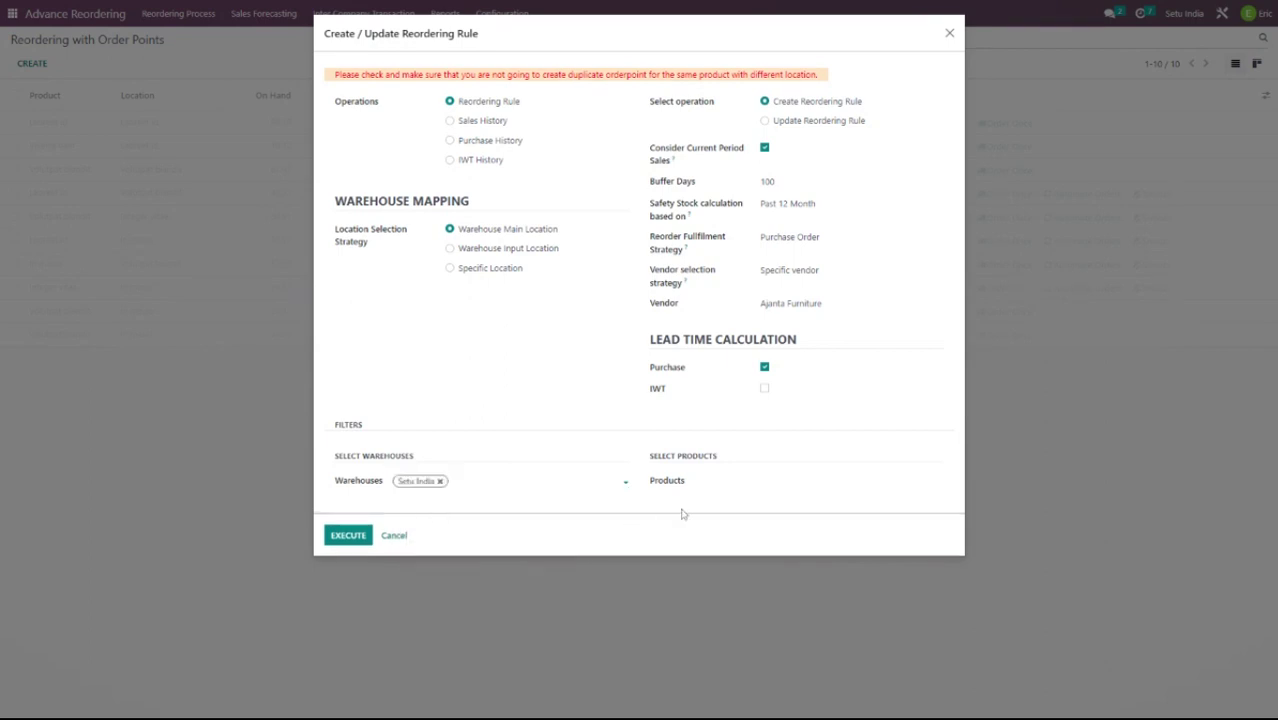
pyautogui.click(715, 481)
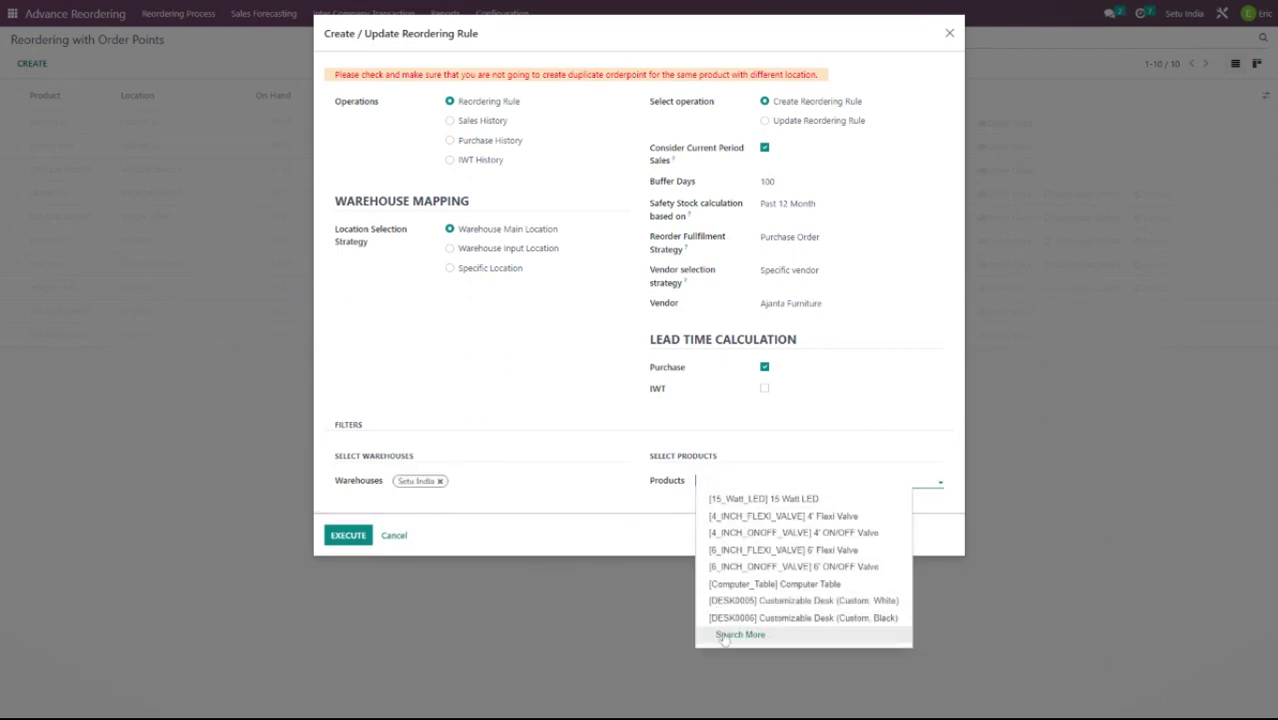
pyautogui.click(727, 635)
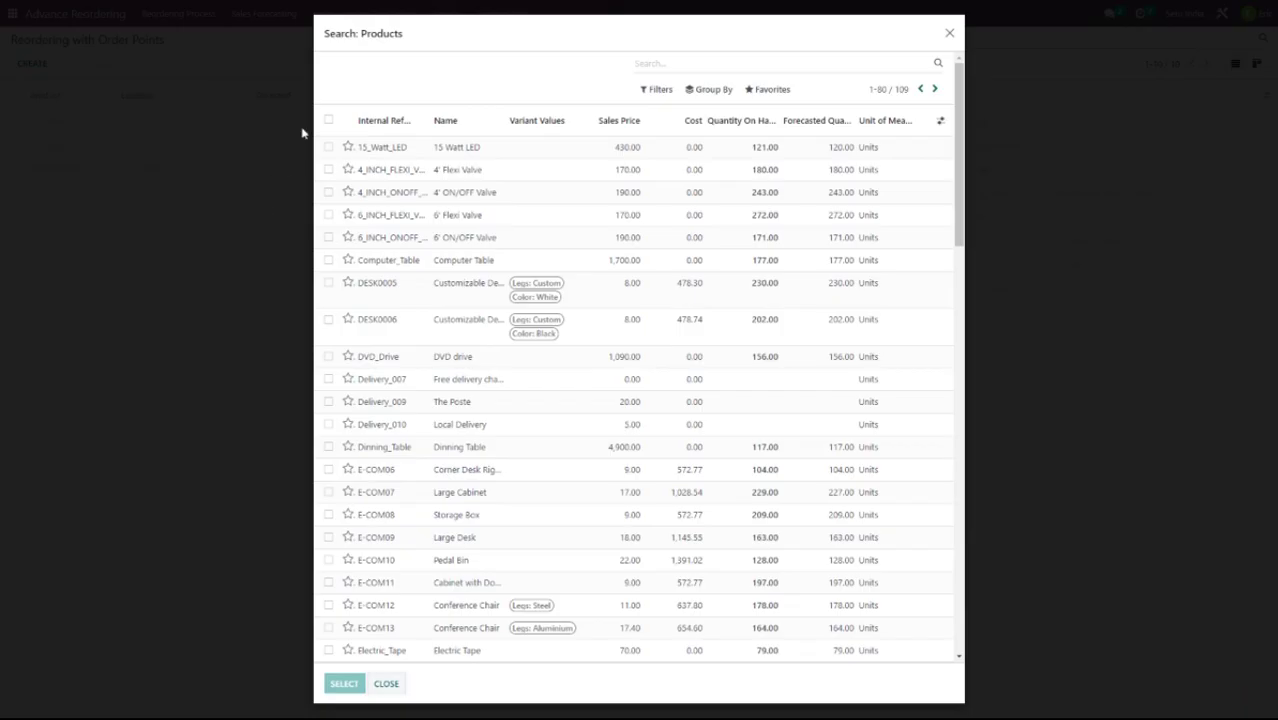
pyautogui.click(328, 120)
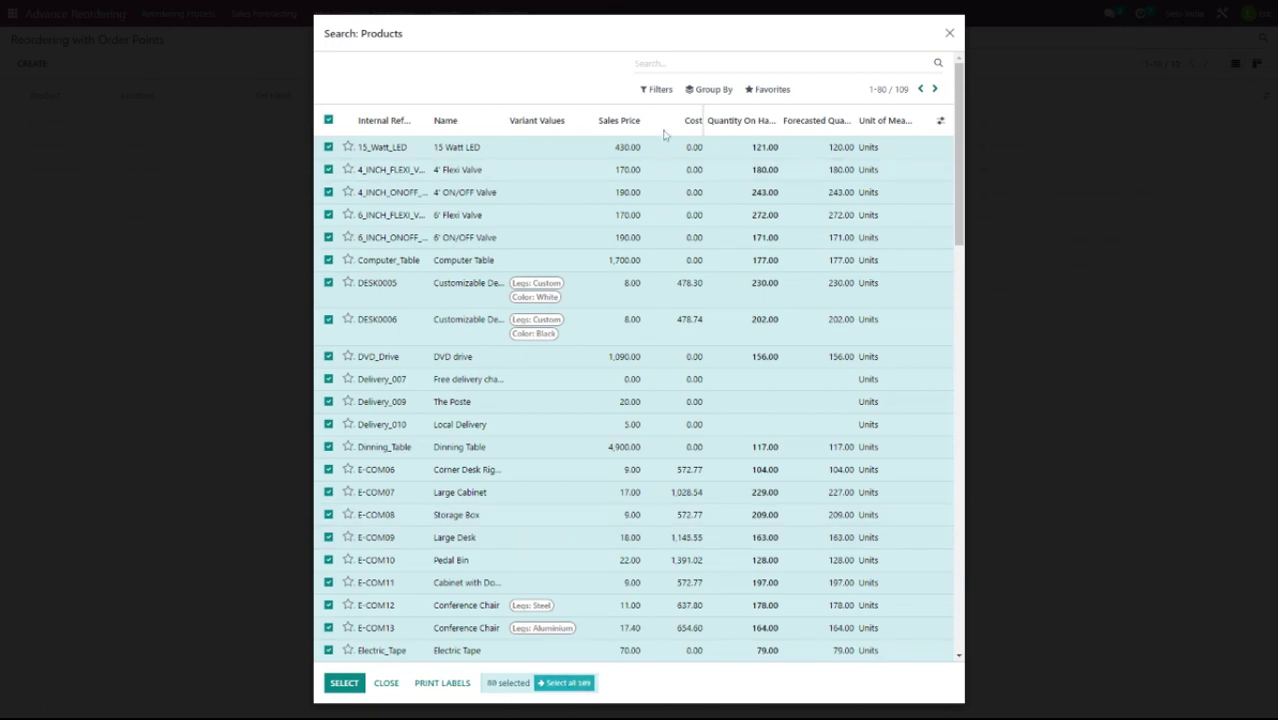
pyautogui.click(348, 688)
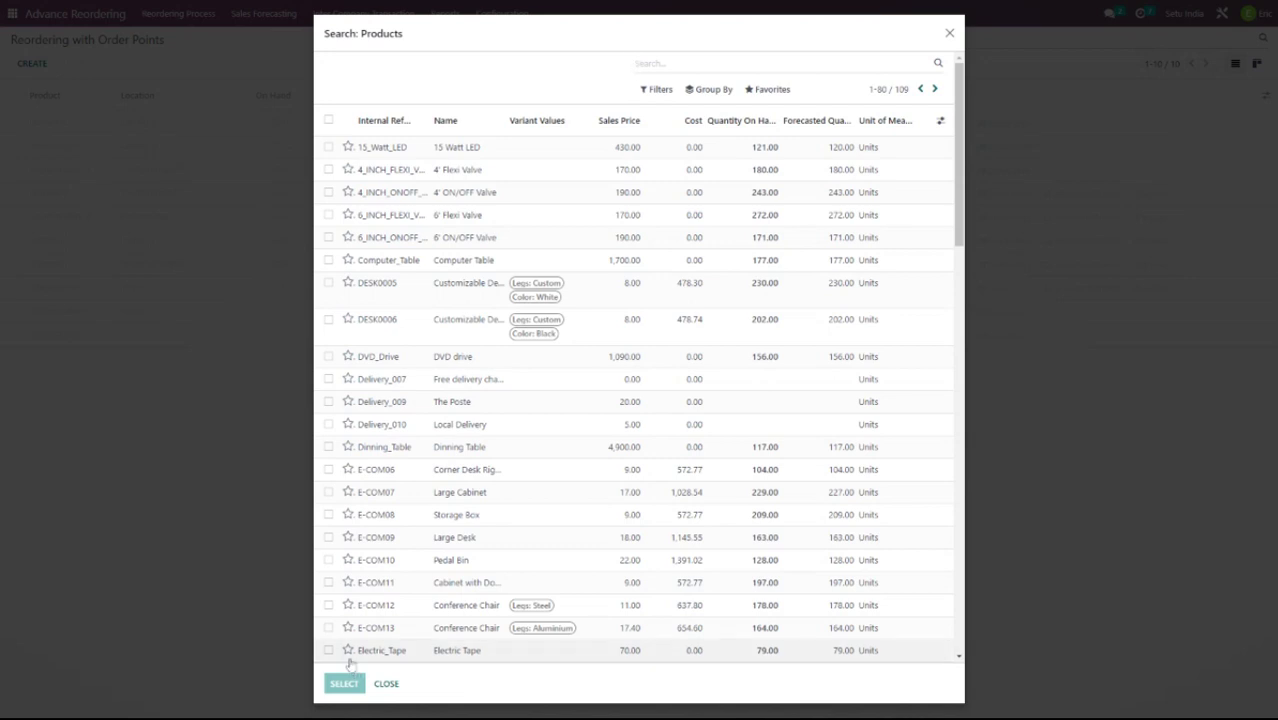
pyautogui.click(328, 119)
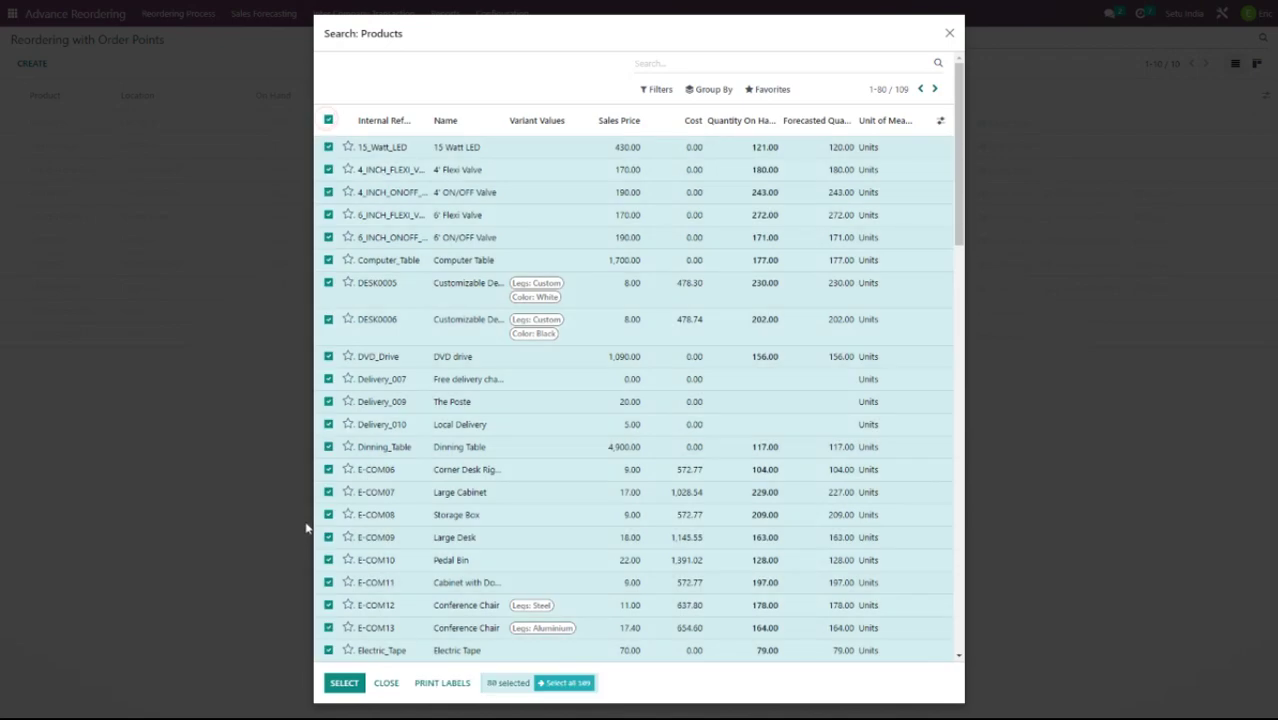
pyautogui.click(343, 684)
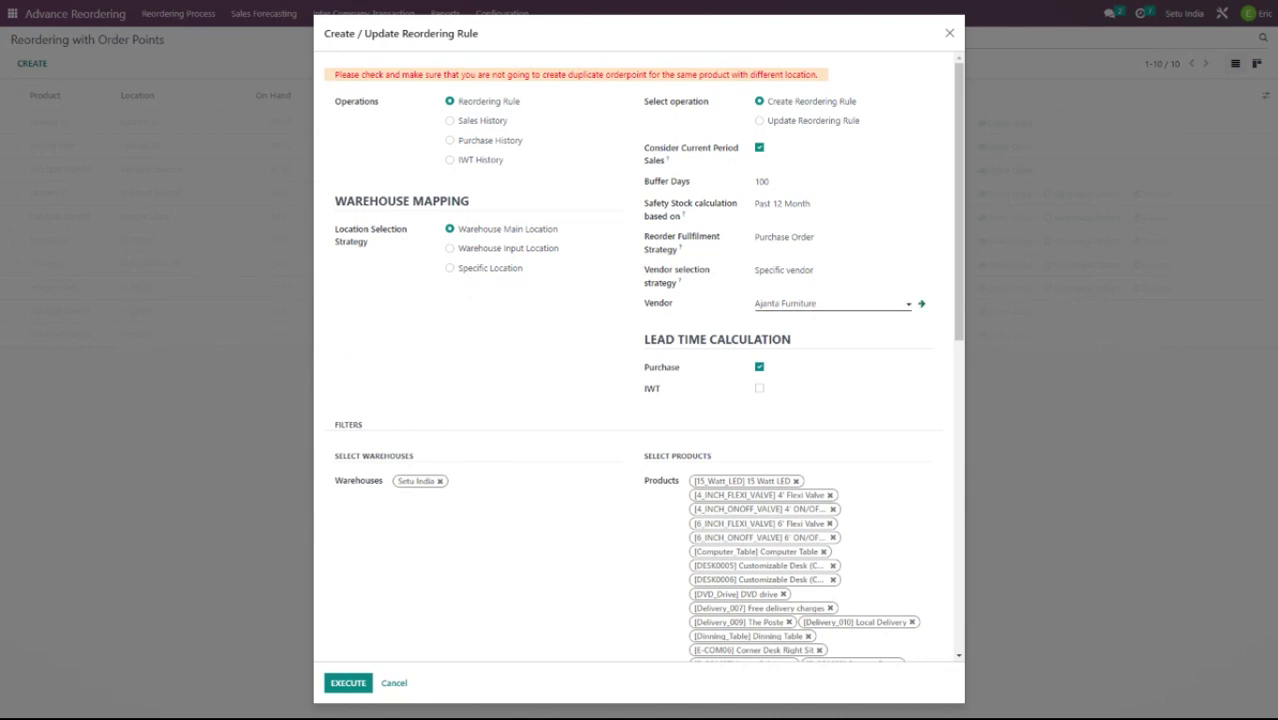
pyautogui.click(346, 683)
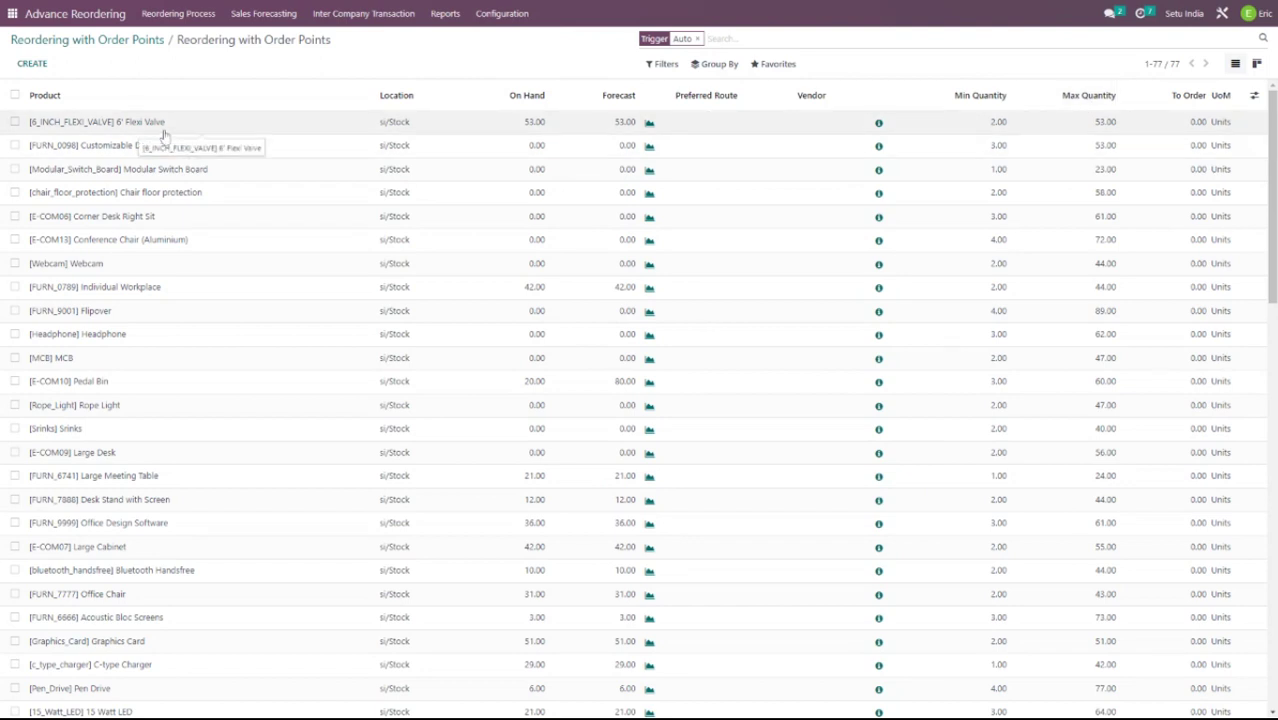
# Look through the list of generated reordering rules and their minimum and maximum quantities.
pyautogui.scroll(-5, 150, 170)
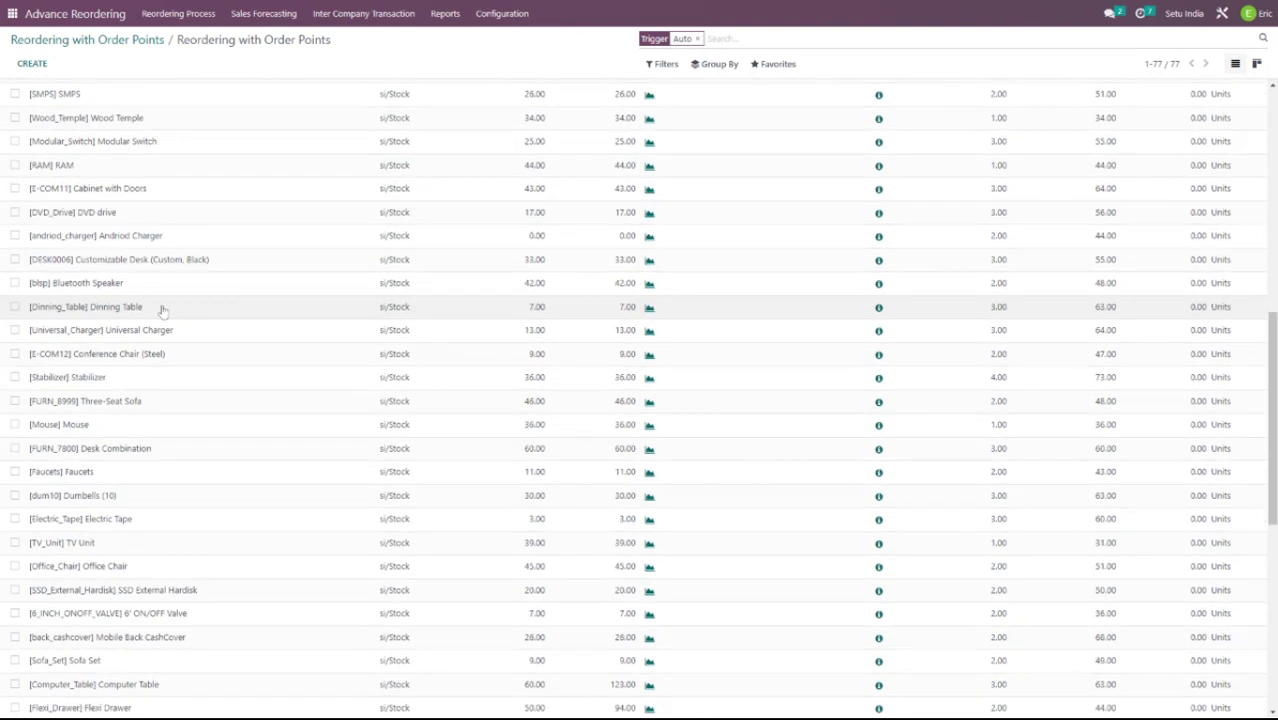
pyautogui.scroll(4, 163, 308)
pyautogui.scroll(2, 163, 308)
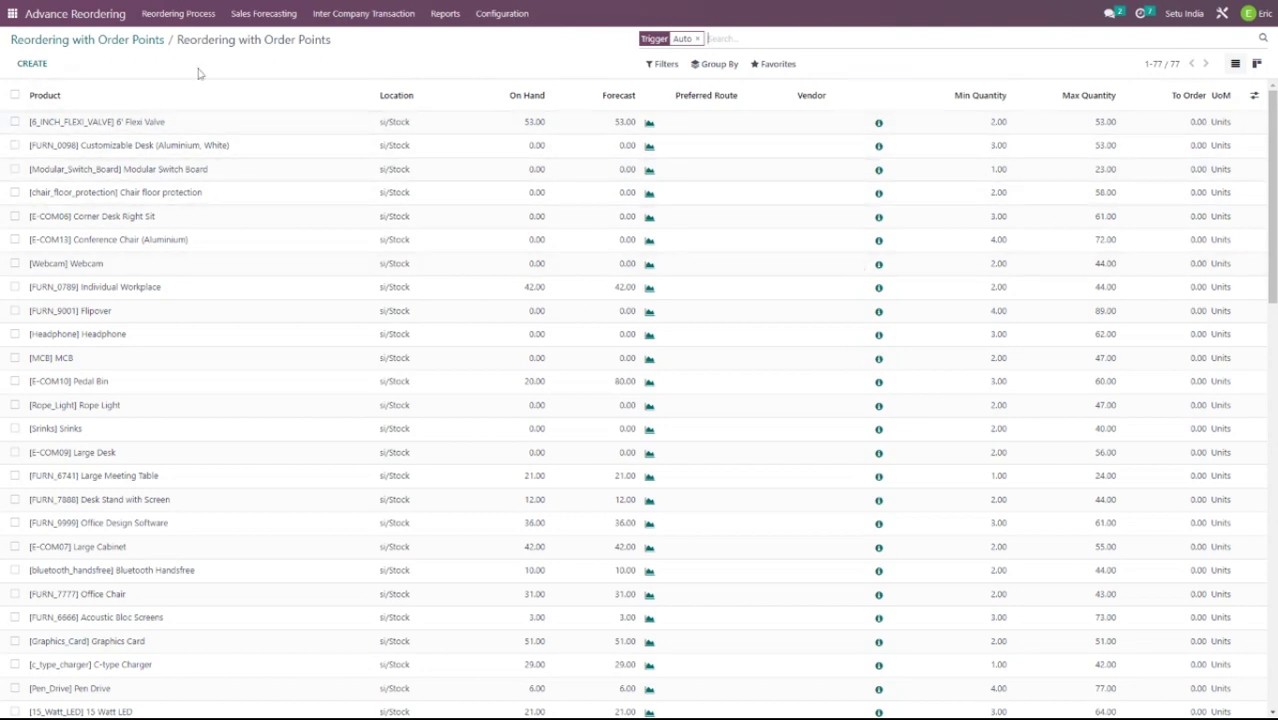
pyautogui.click(165, 12)
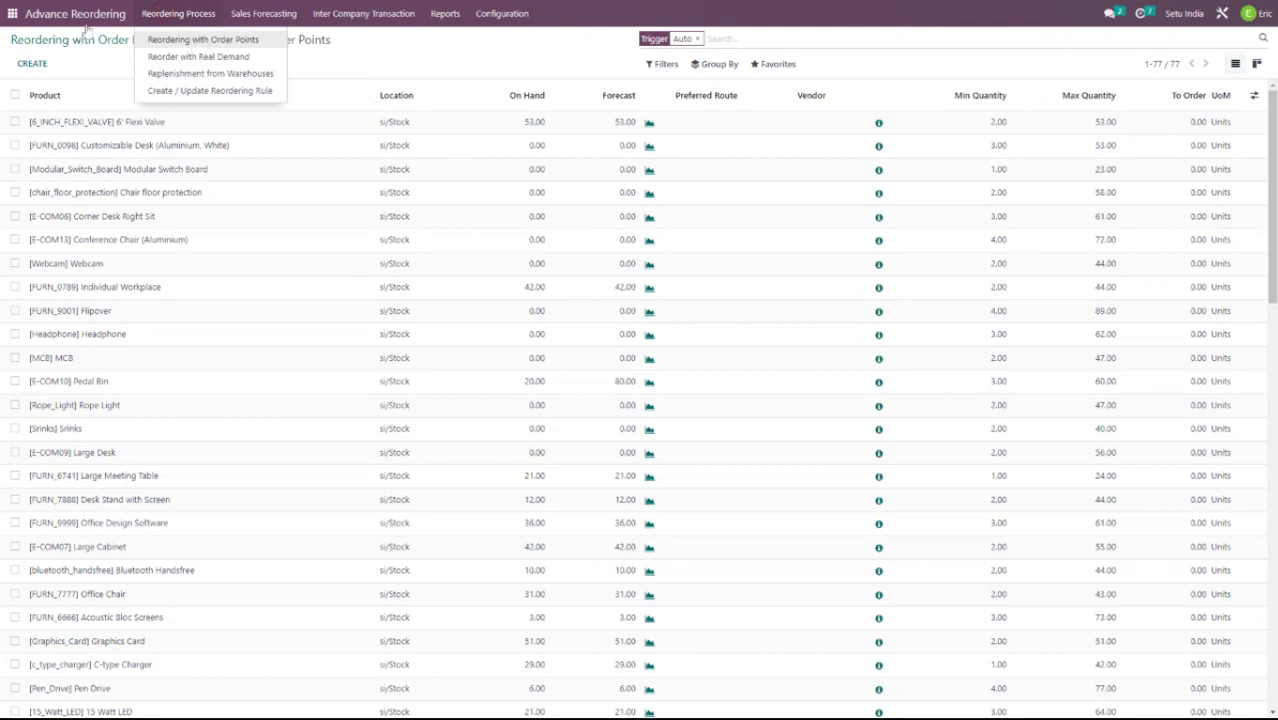
pyautogui.click(490, 56)
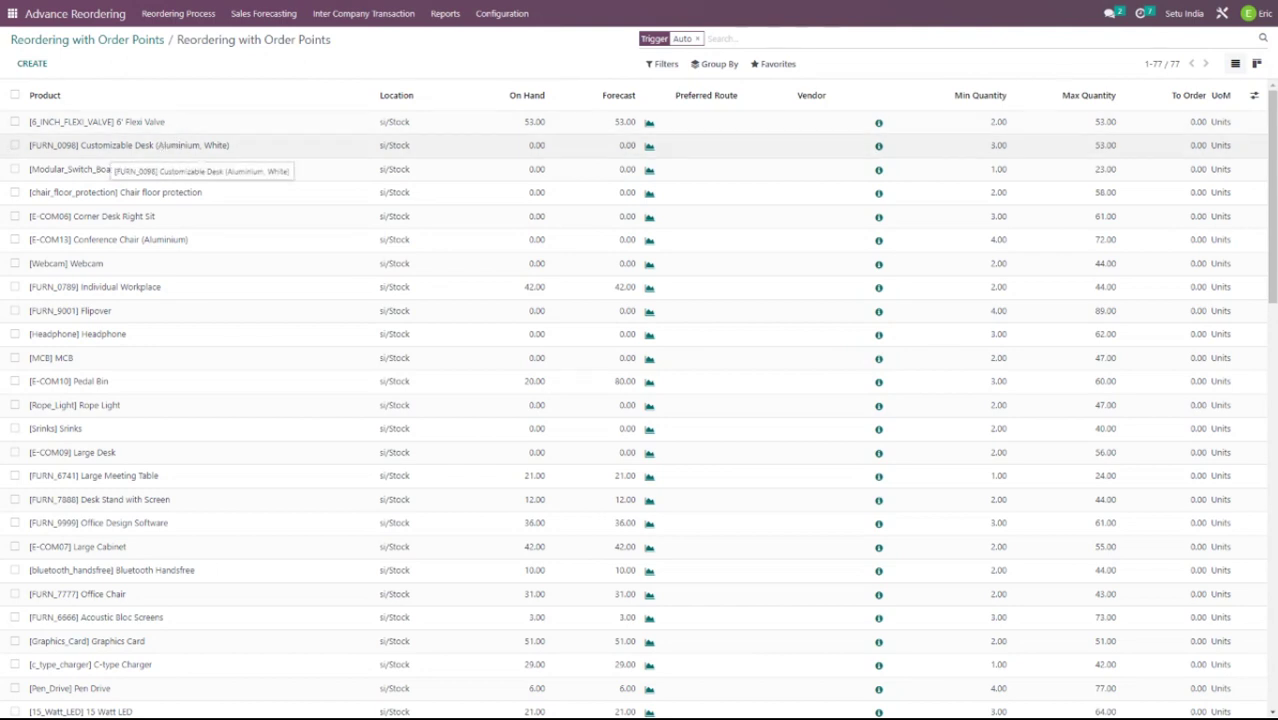
# Open the reordering rule for Customizable Desk (Aluminium, White) and examine its sales, purchase and warehouse movement history.
pyautogui.click(163, 152)
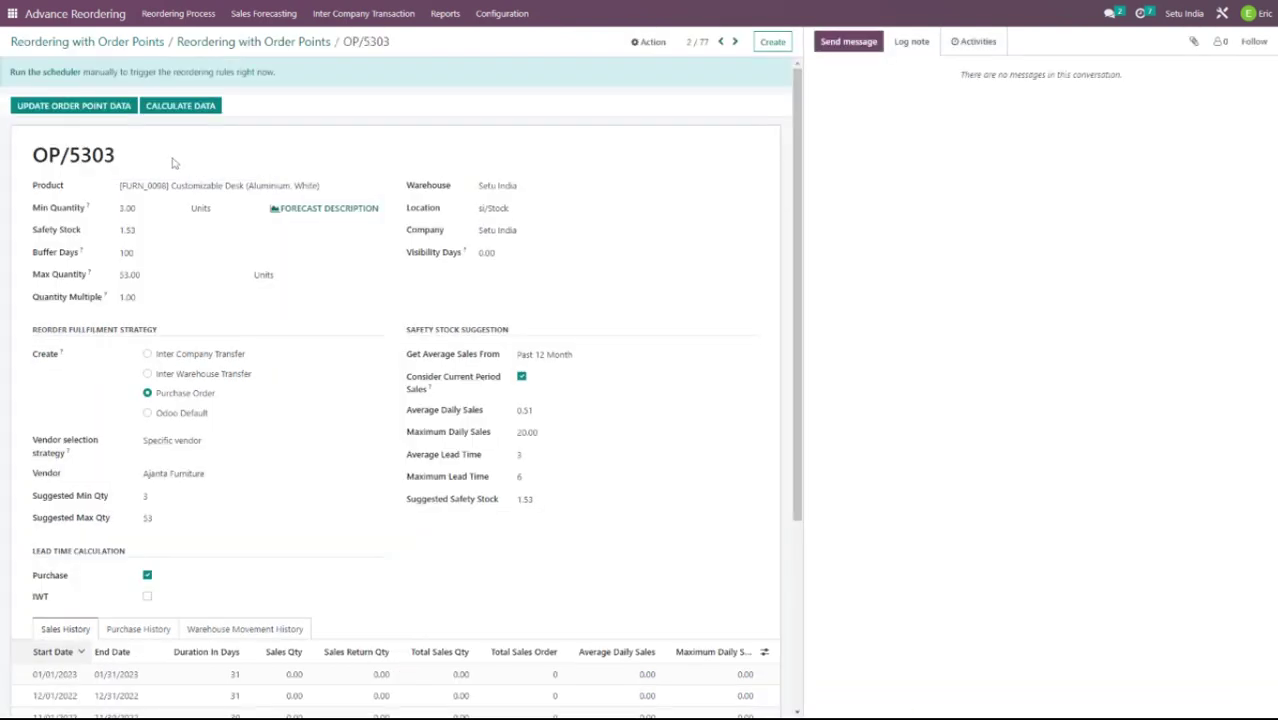
pyautogui.scroll(-3, 172, 162)
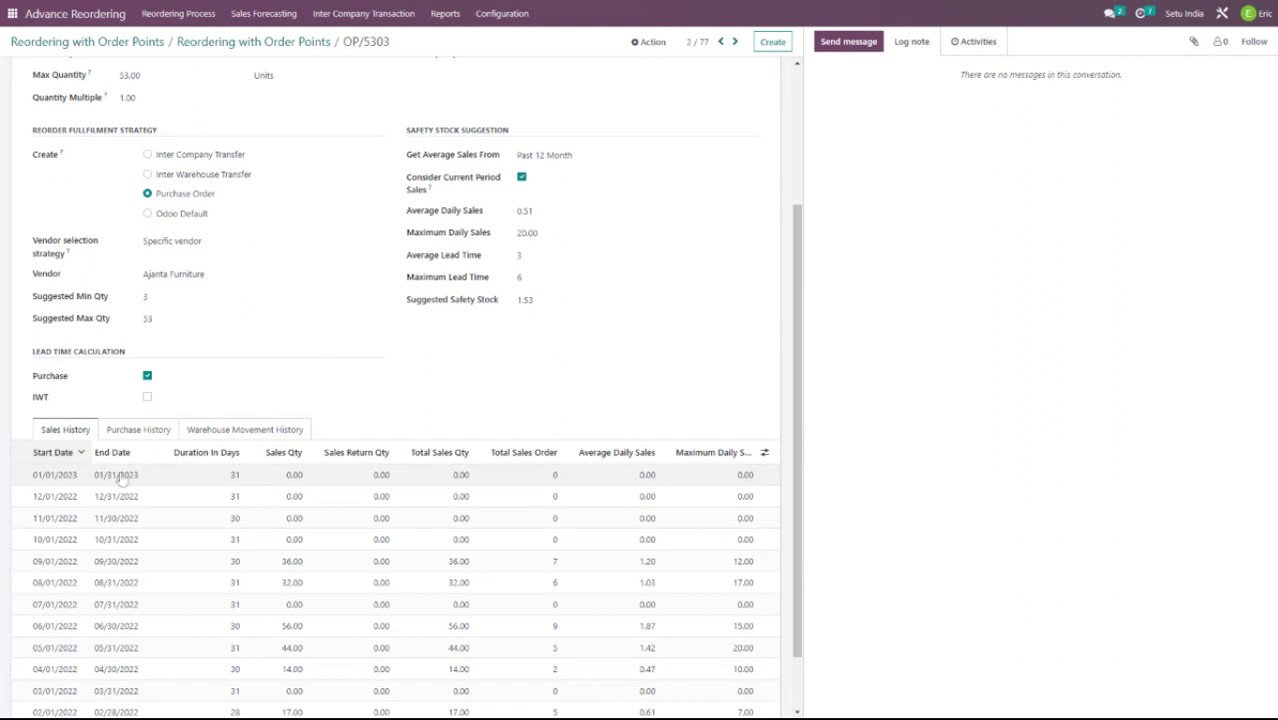
pyautogui.click(139, 428)
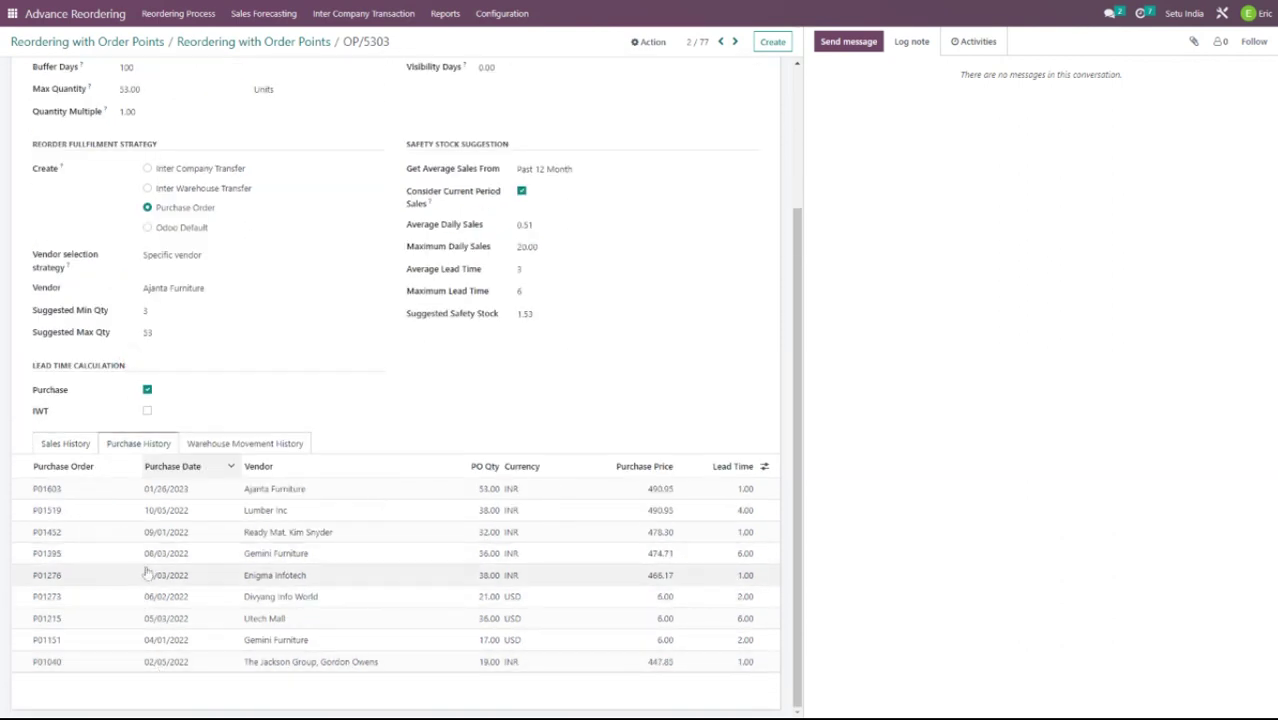
pyautogui.click(250, 443)
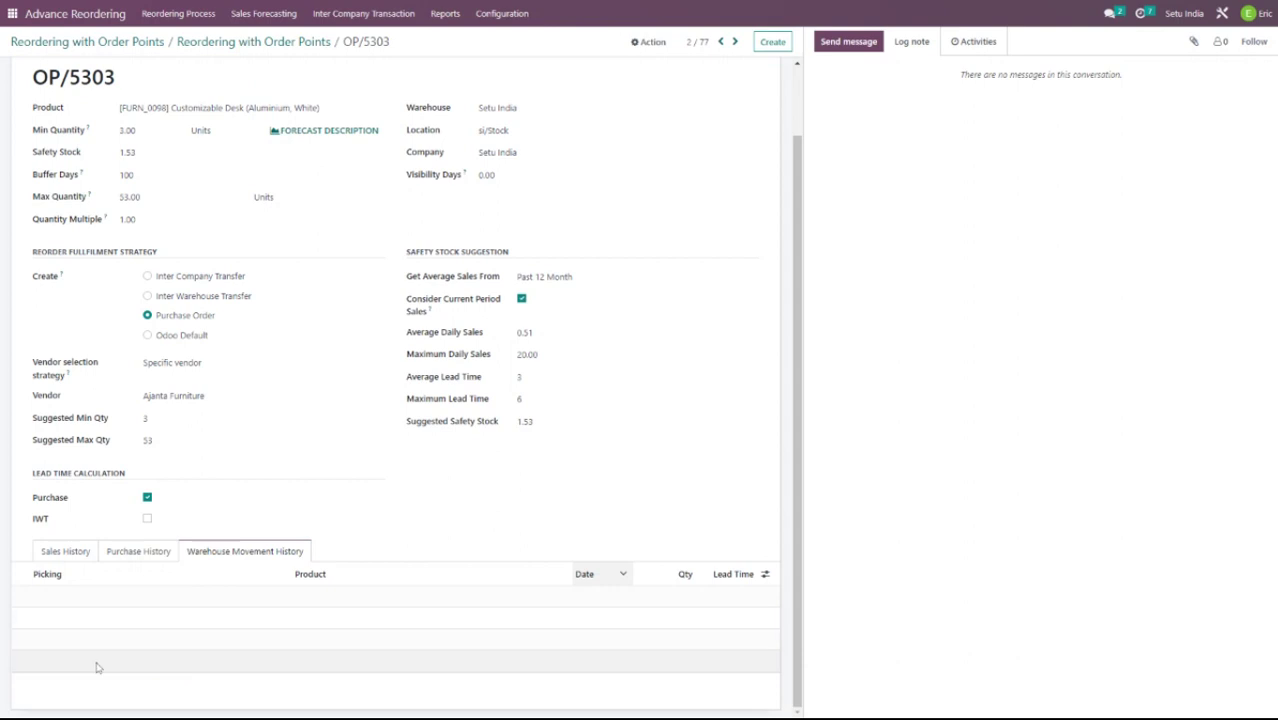
pyautogui.click(64, 551)
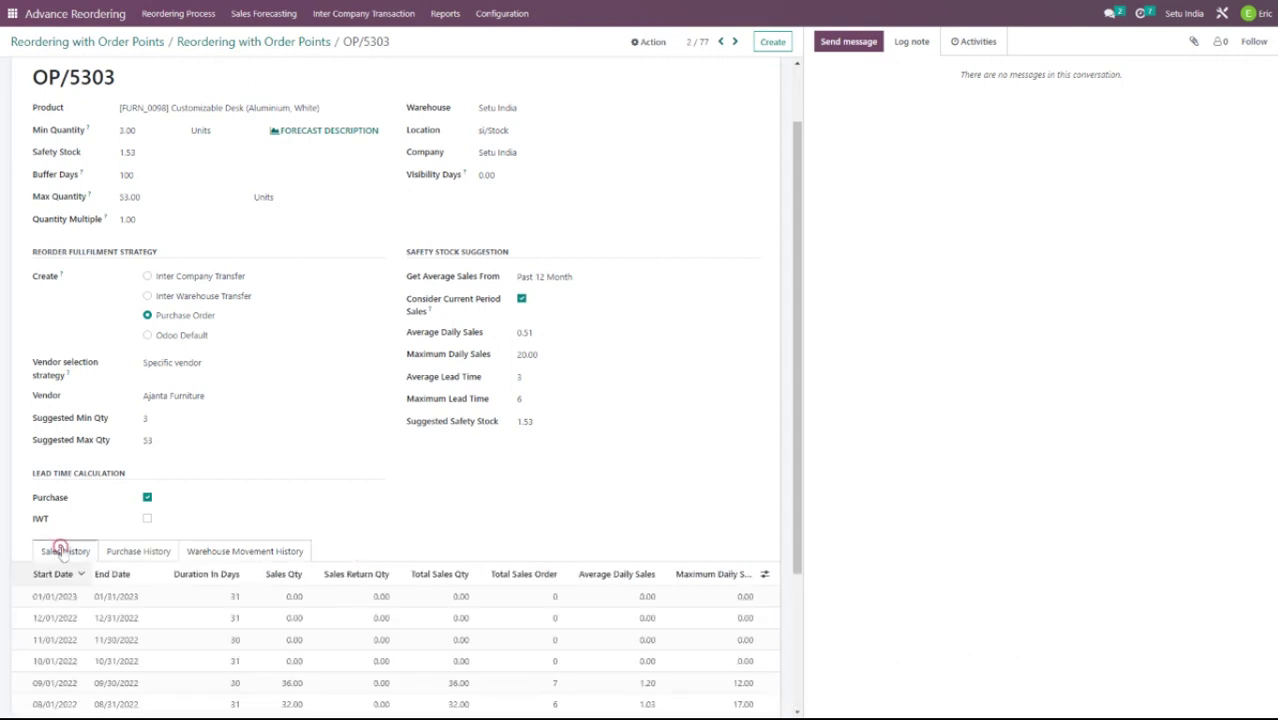
# Examine the purchase orders and monthly sales recorded for Customizable Desk (Aluminium, White) alongside the rule's stock fields.
pyautogui.click(130, 553)
pyautogui.scroll(-3, 128, 545)
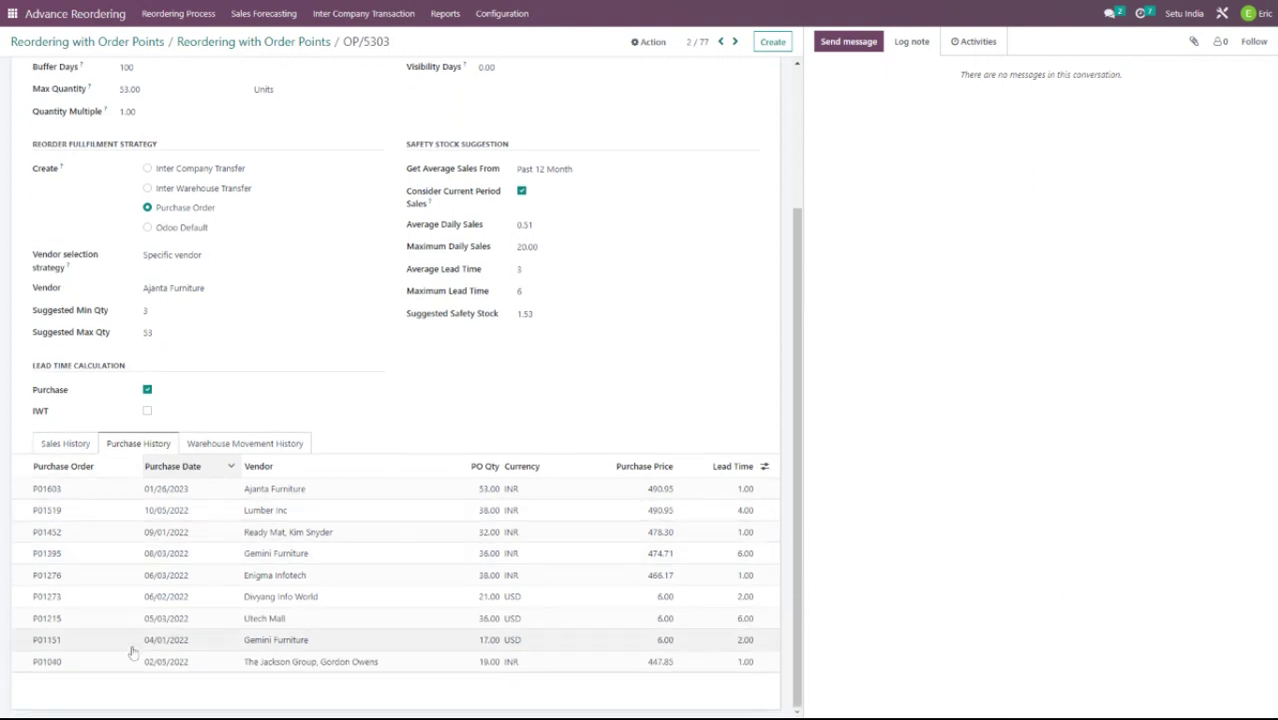
pyautogui.scroll(5, 140, 596)
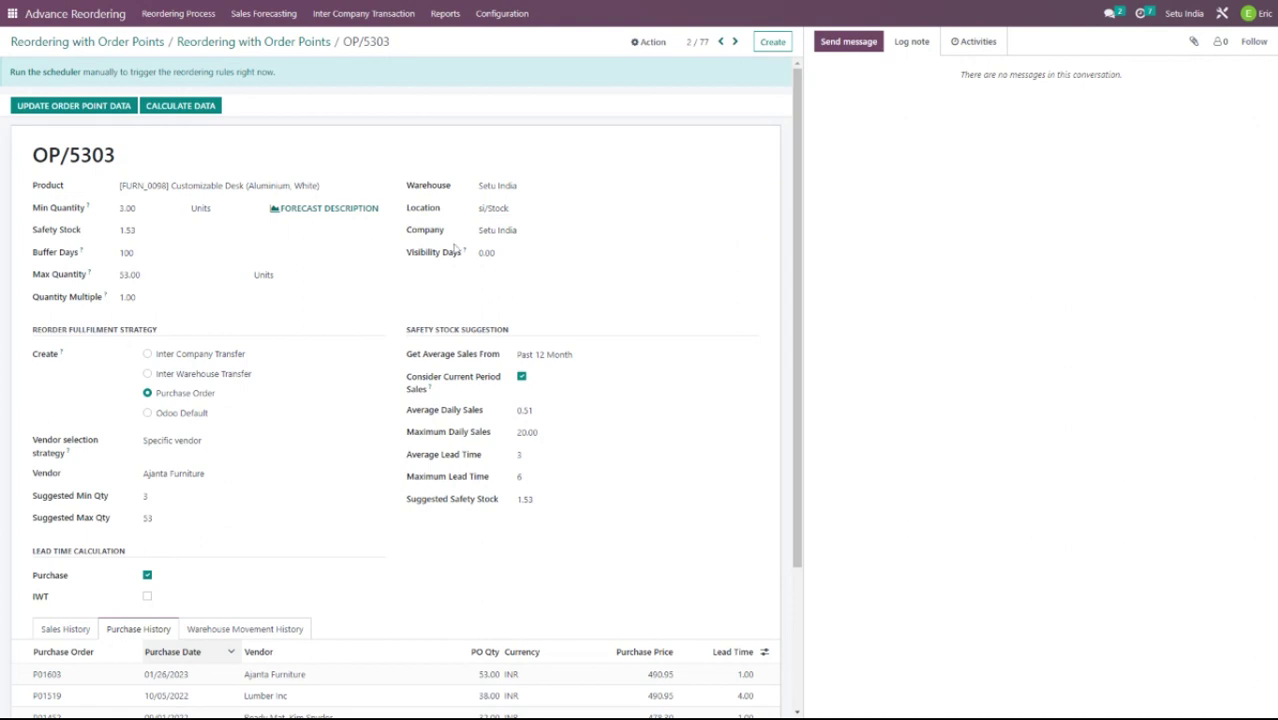
pyautogui.scroll(-3, 140, 395)
pyautogui.click(65, 443)
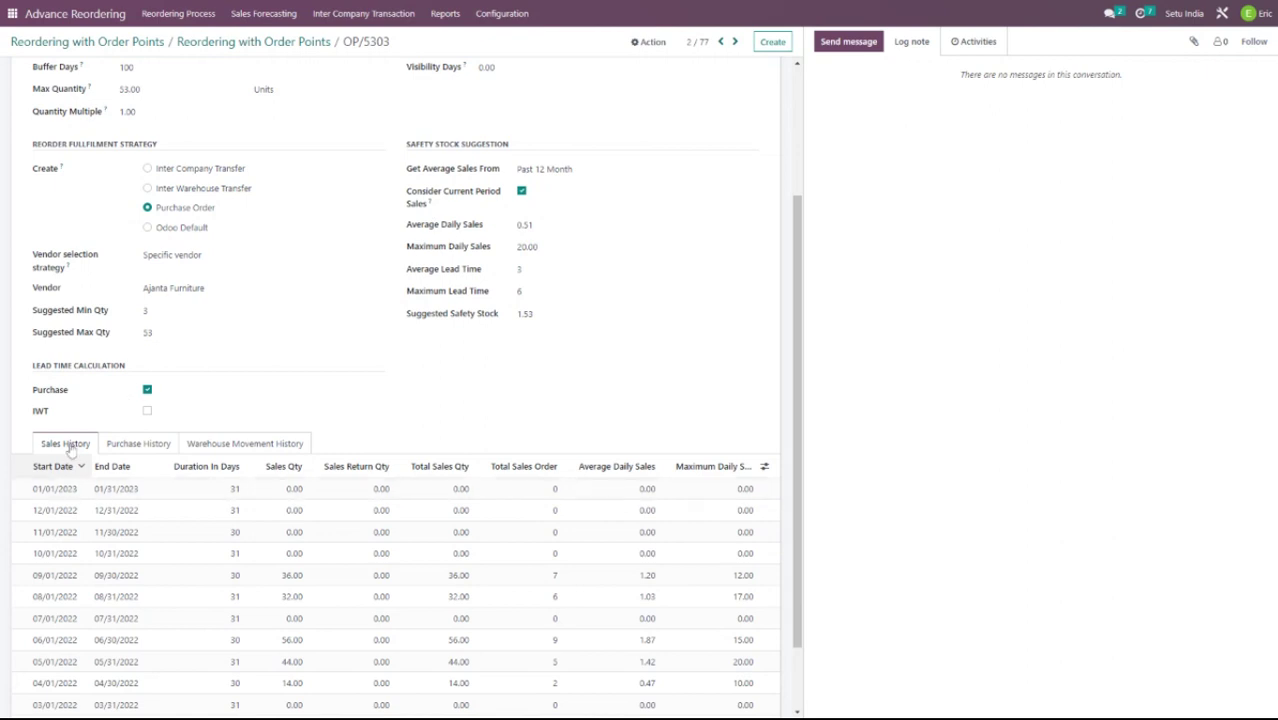
pyautogui.scroll(-2, 60, 560)
pyautogui.scroll(3, 231, 596)
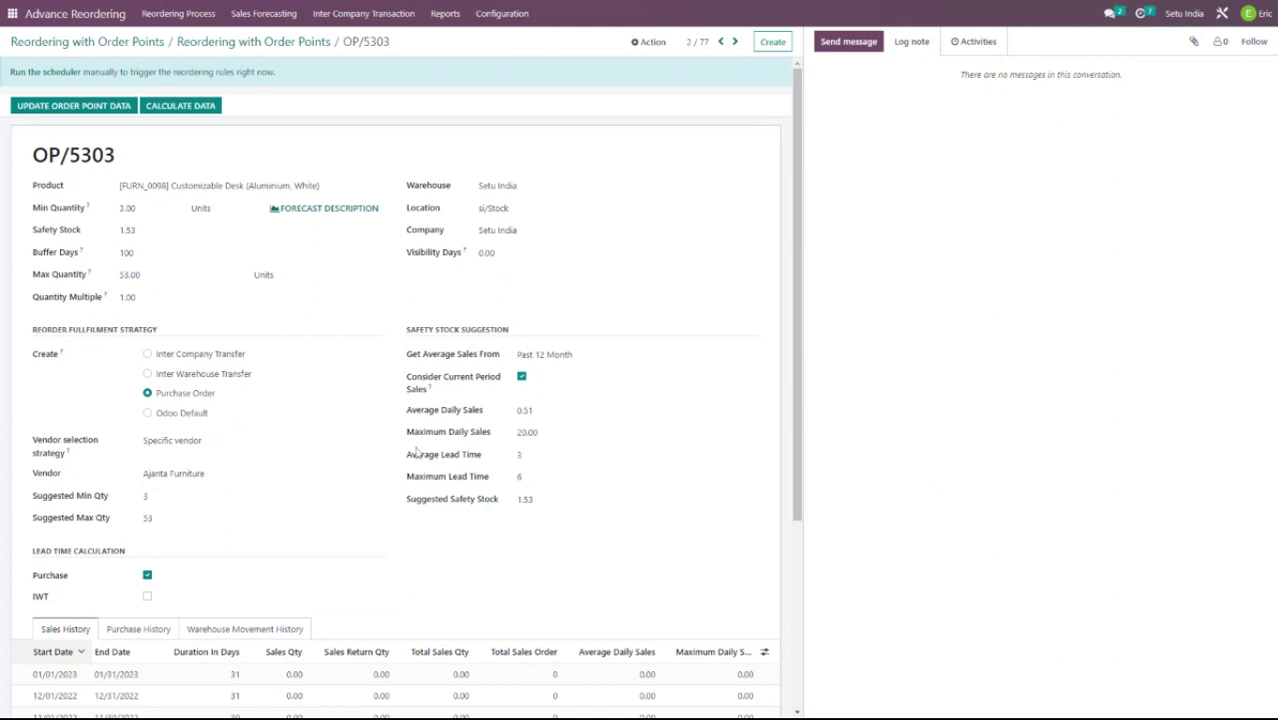
# Compare the rule's average and maximum lead times with the lead times listed in the purchase history.
pyautogui.scroll(-1, 401, 413)
pyautogui.click(450, 390)
pyautogui.click(437, 410)
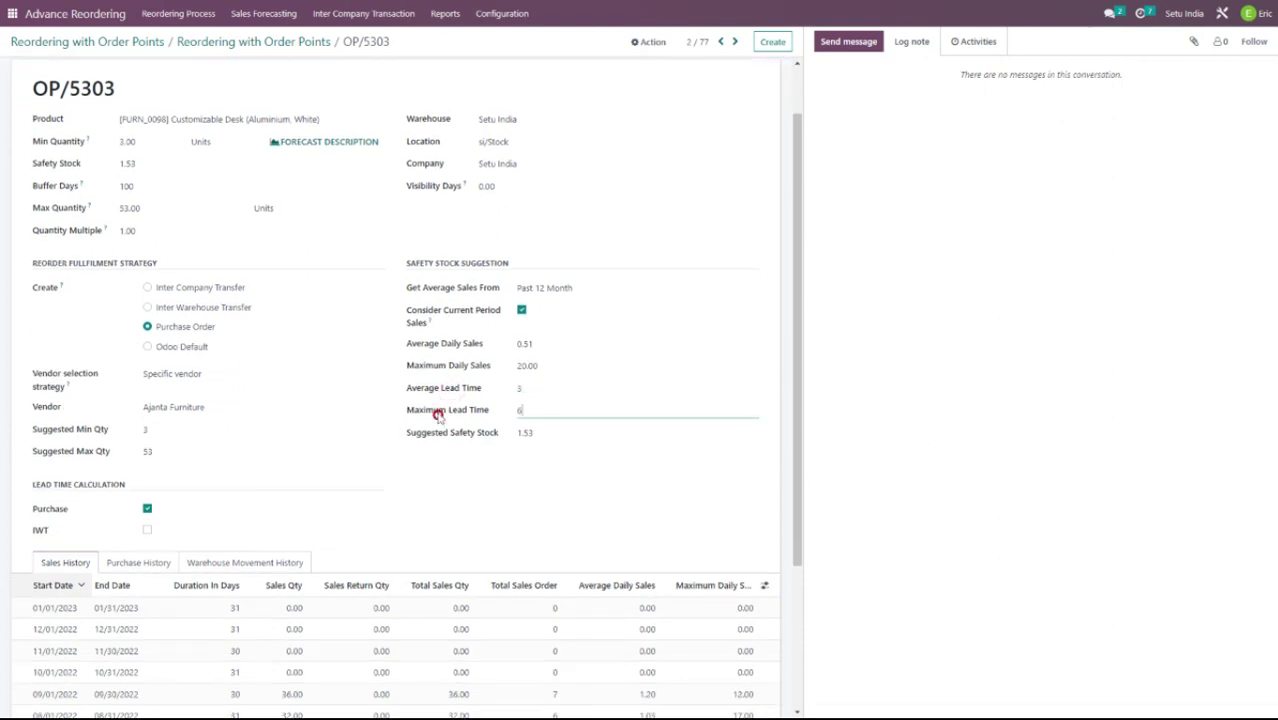
pyautogui.click(430, 388)
pyautogui.click(432, 410)
pyautogui.click(138, 562)
pyautogui.scroll(-2, 135, 570)
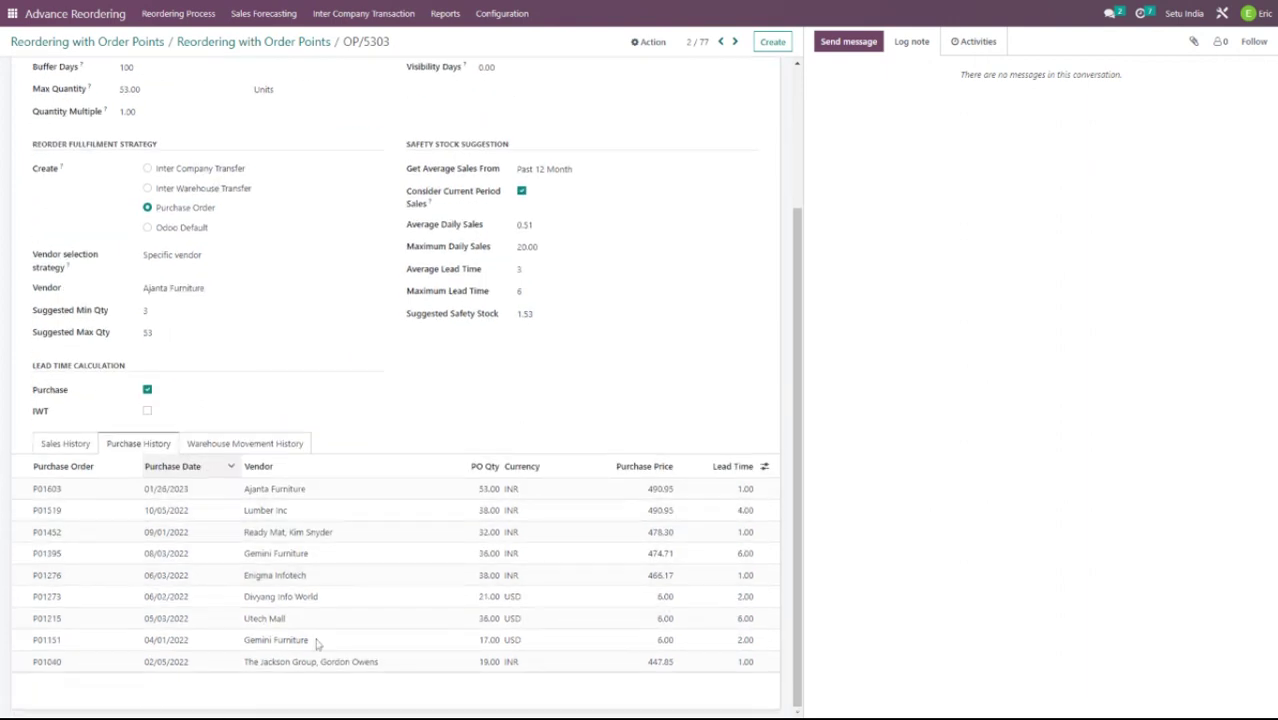
pyautogui.scroll(3, 80, 578)
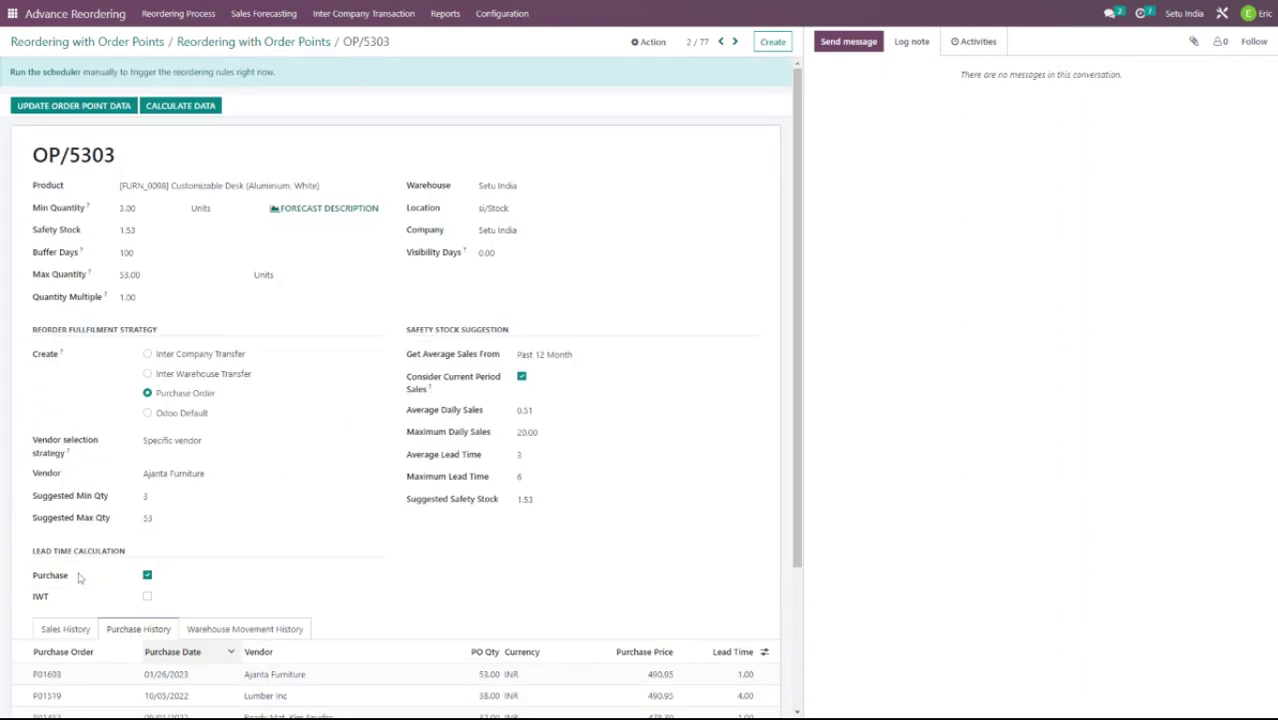
# Review the sales history and examine how average daily sales and average lead time determine the suggested safety stock.
pyautogui.click(60, 630)
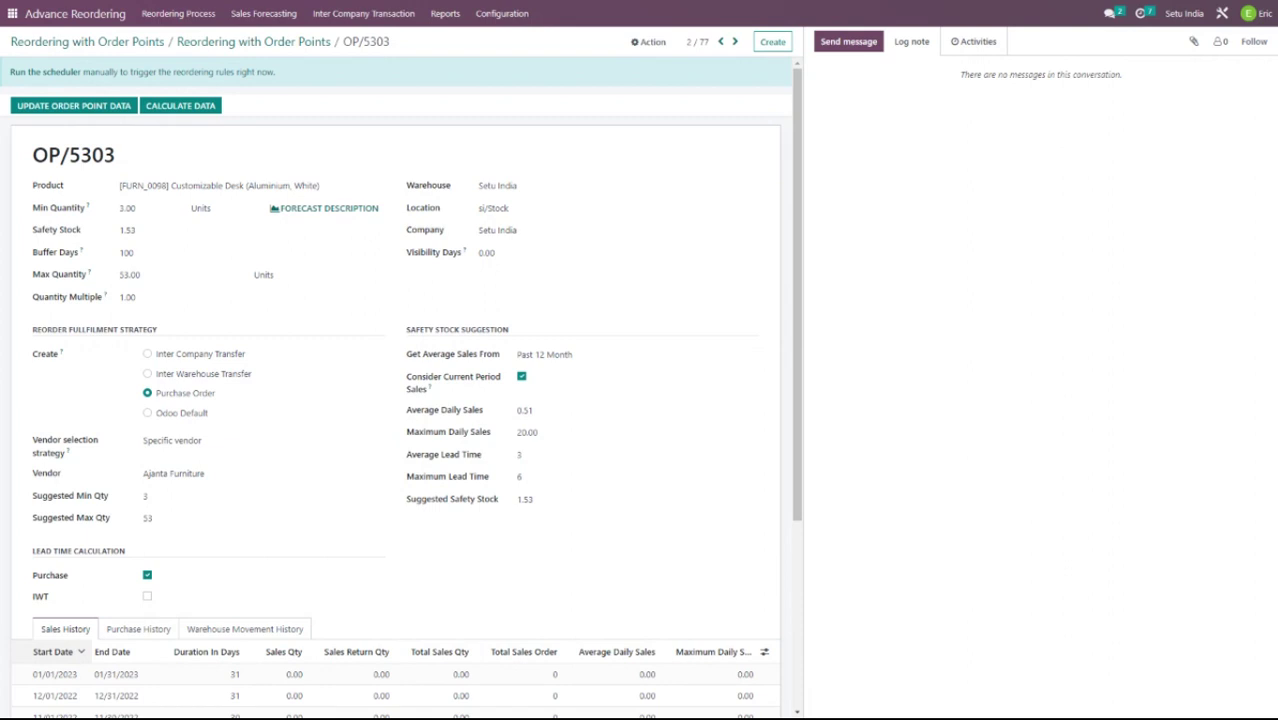
pyautogui.scroll(-3, 323, 354)
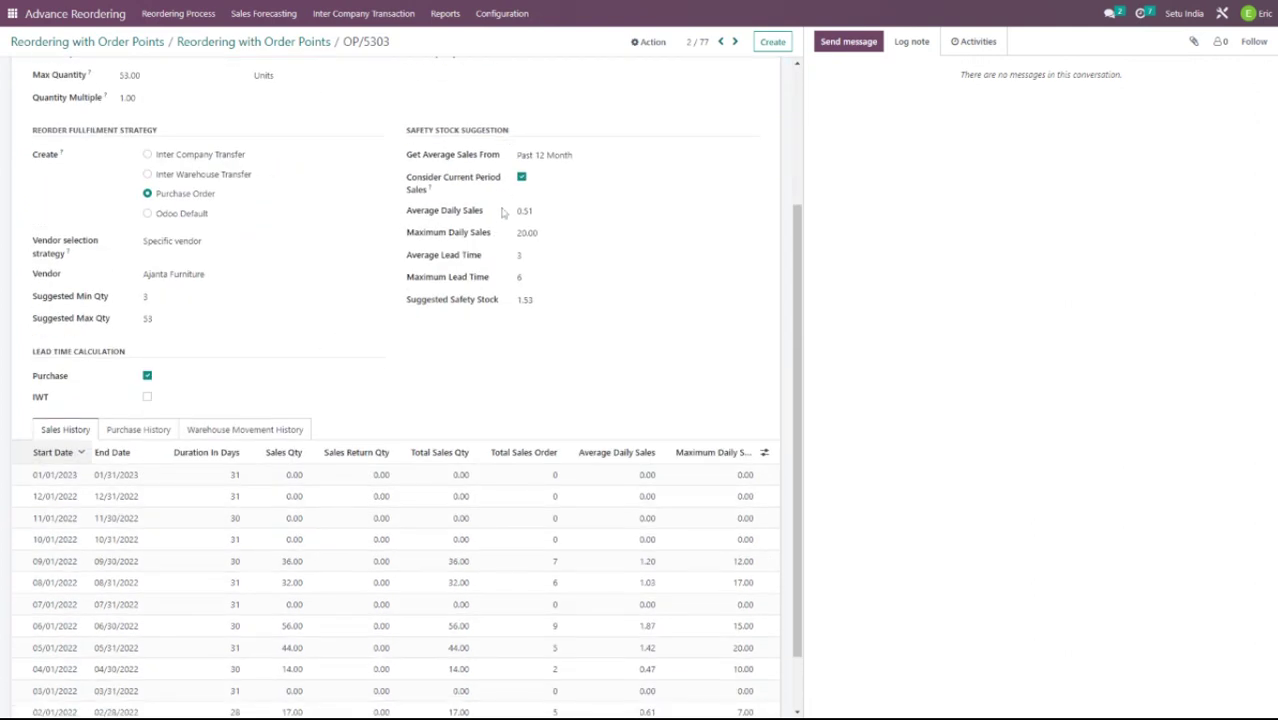
pyautogui.scroll(3, 448, 214)
pyautogui.scroll(-1, 443, 432)
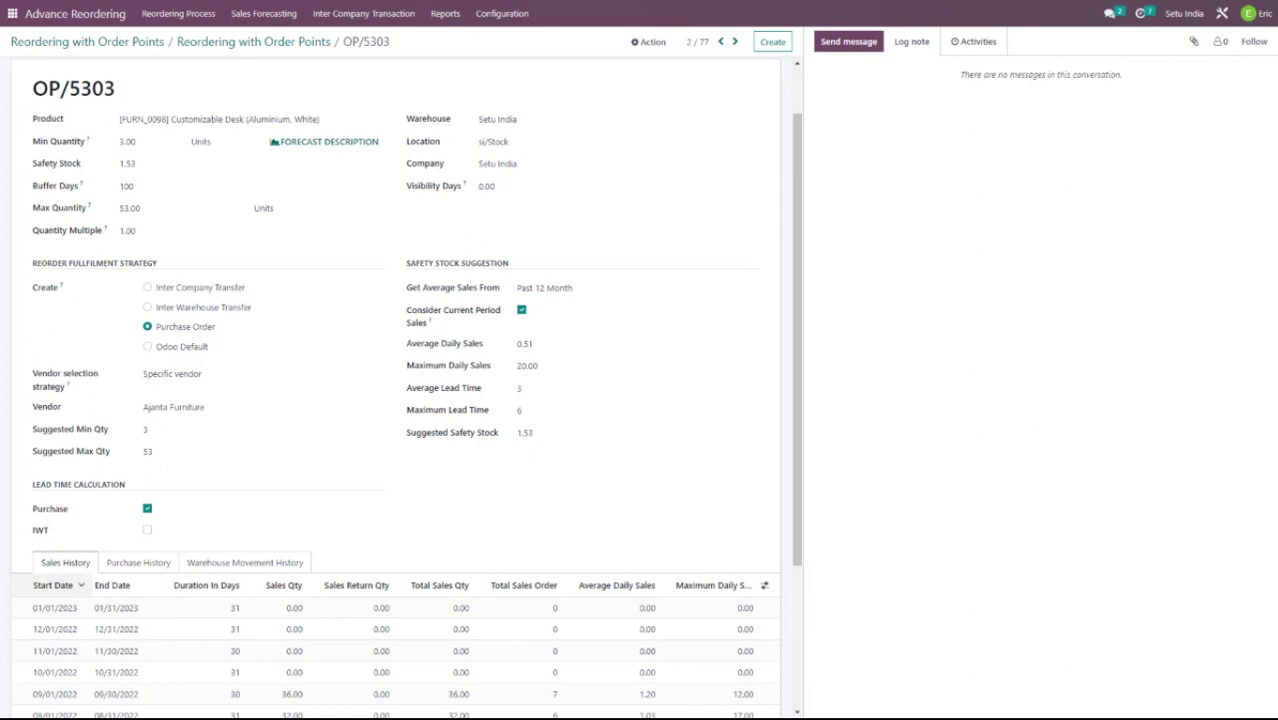
pyautogui.click(491, 413)
pyautogui.click(611, 468)
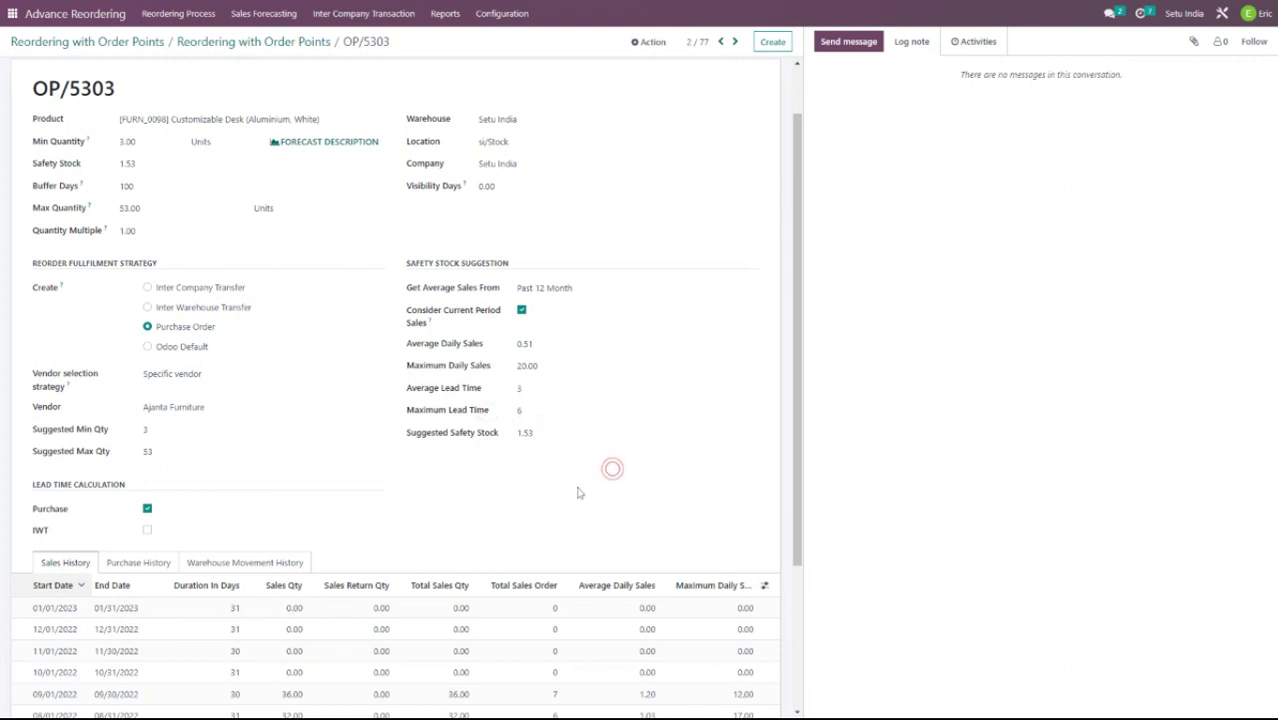
pyautogui.click(436, 414)
pyautogui.click(435, 391)
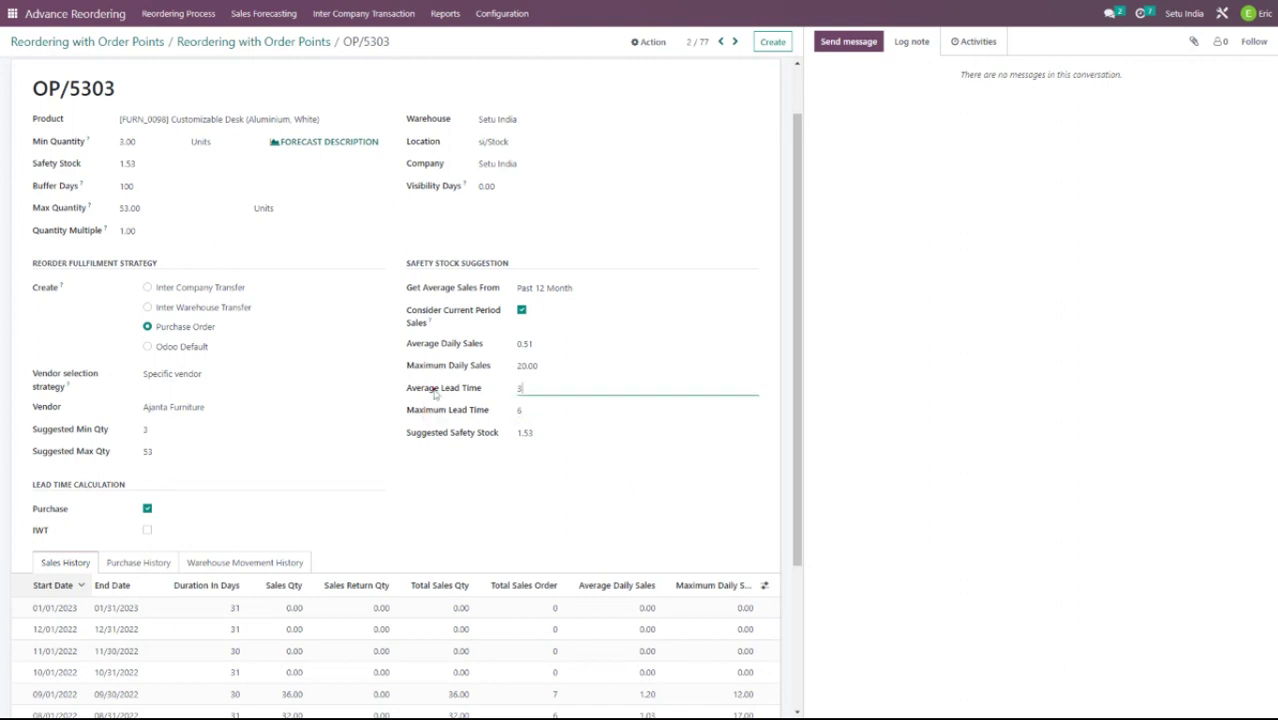
pyautogui.click(431, 347)
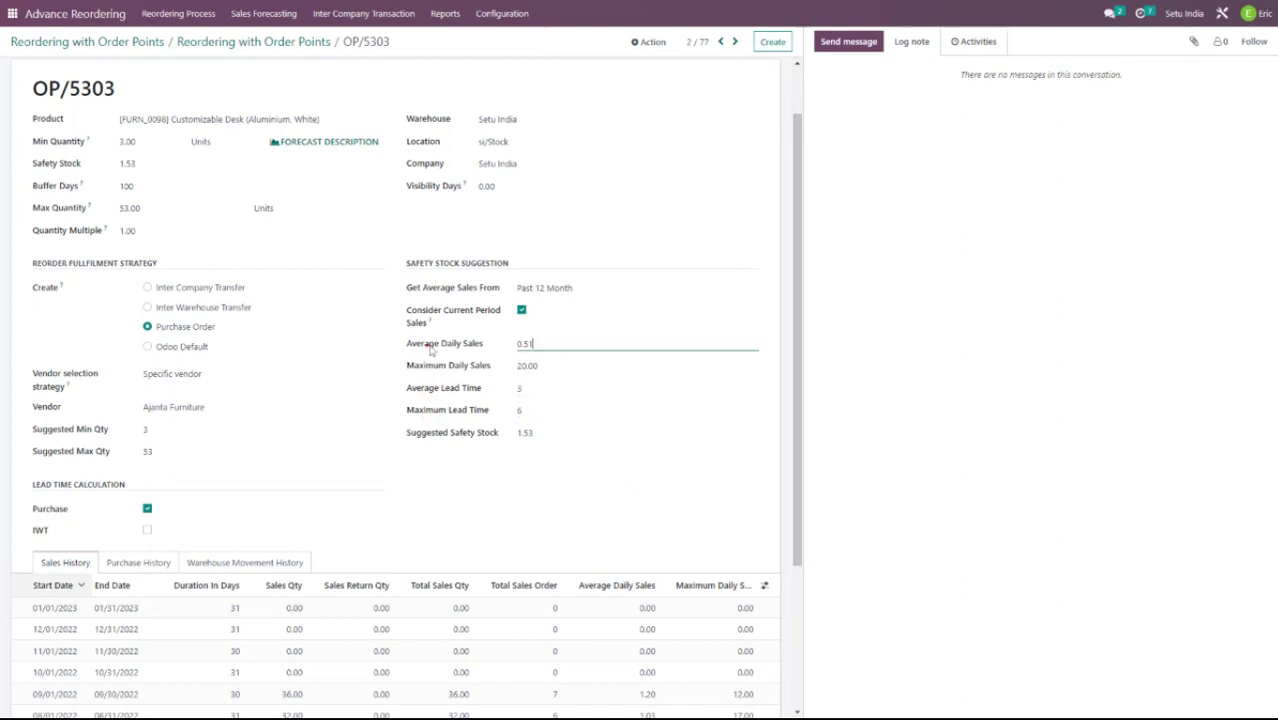
pyautogui.click(426, 435)
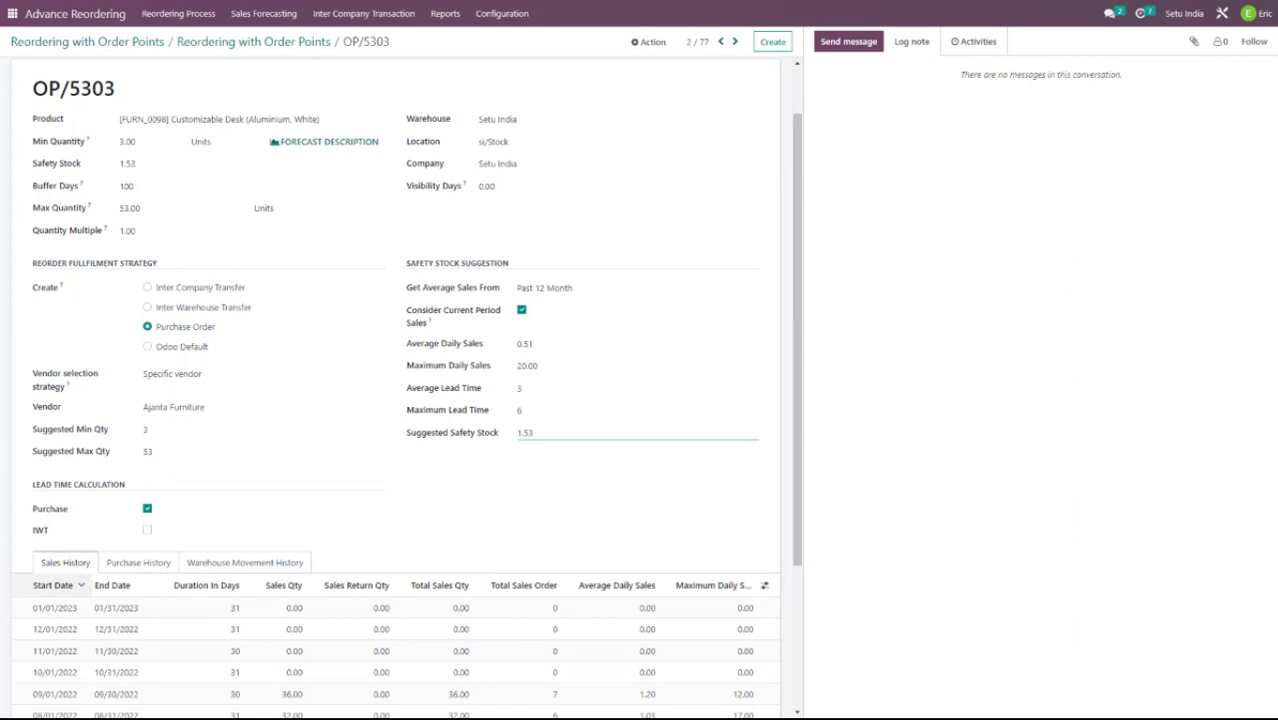
pyautogui.click(428, 389)
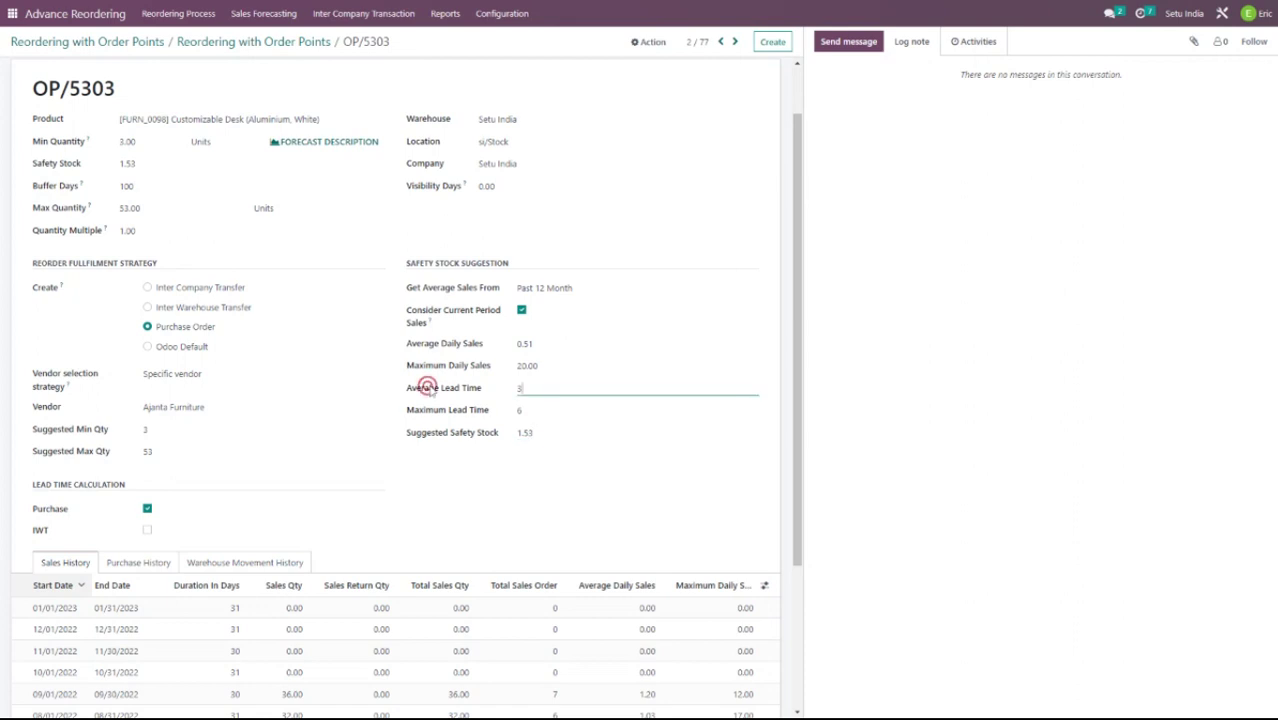
pyautogui.click(428, 345)
pyautogui.click(426, 437)
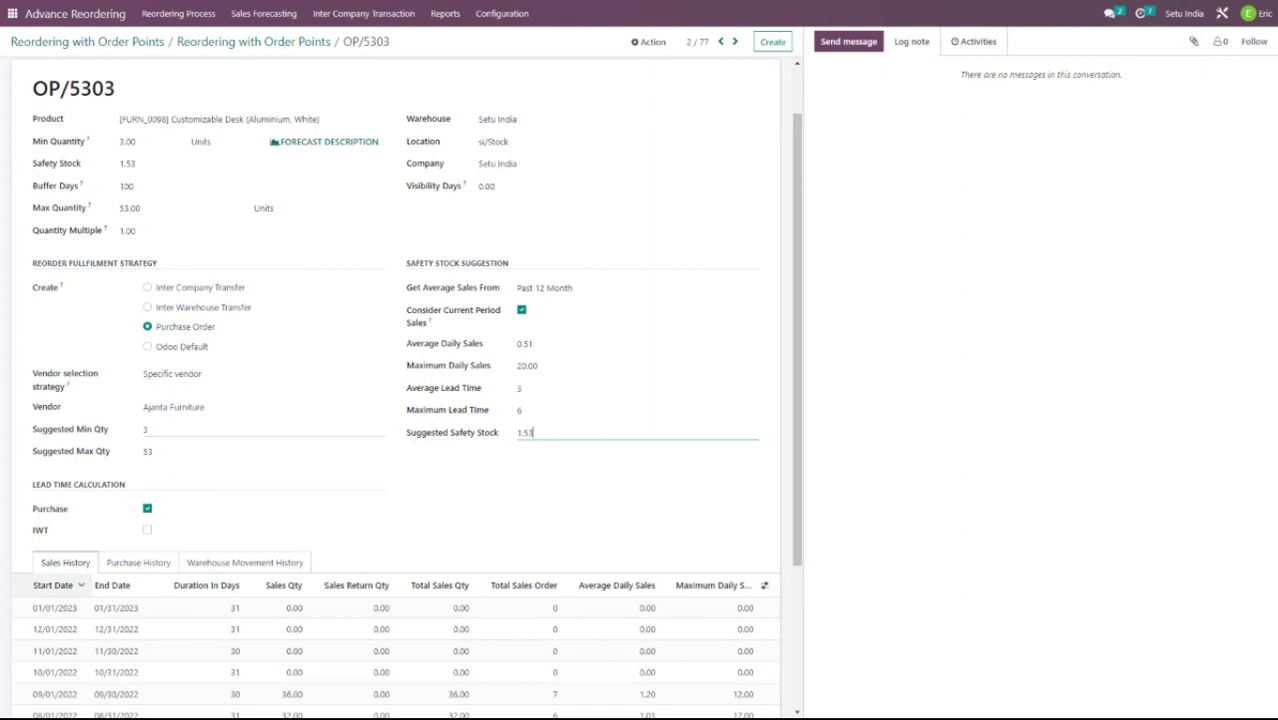
# Examine the suggested minimum and maximum quantities in relation to daily sales, lead times, safety stock and buffer days.
pyautogui.click(67, 435)
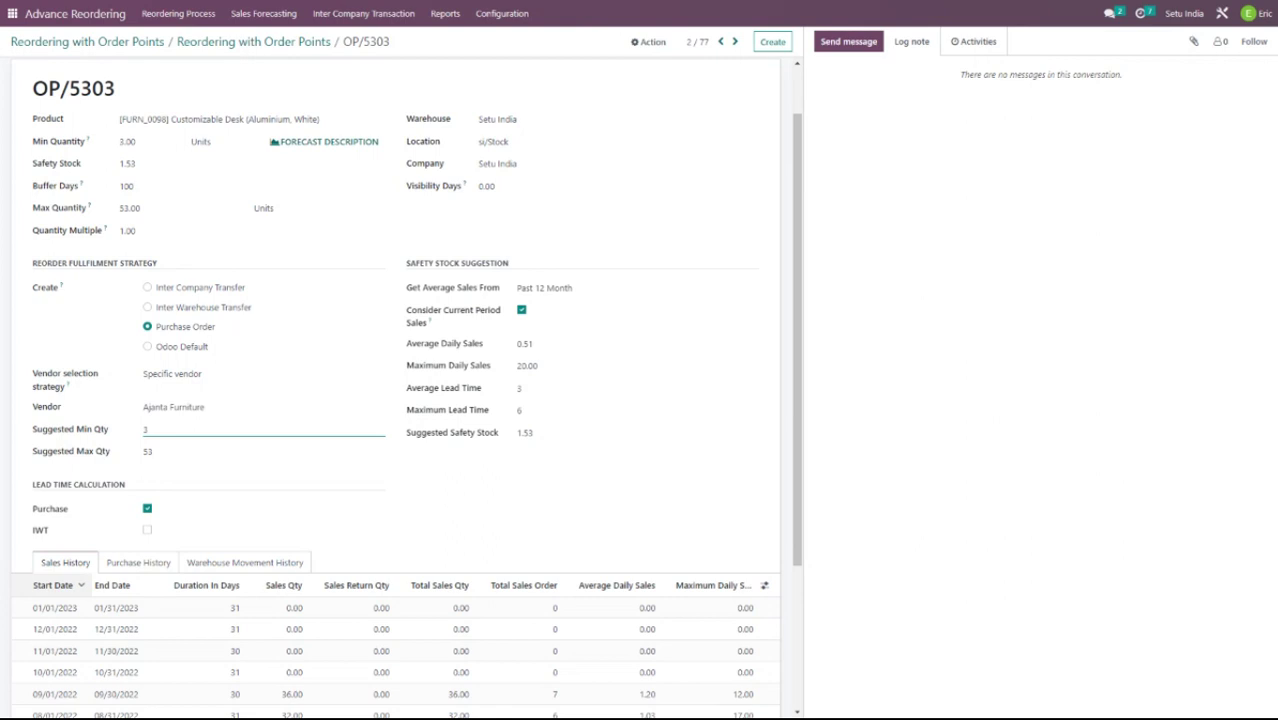
pyautogui.click(424, 347)
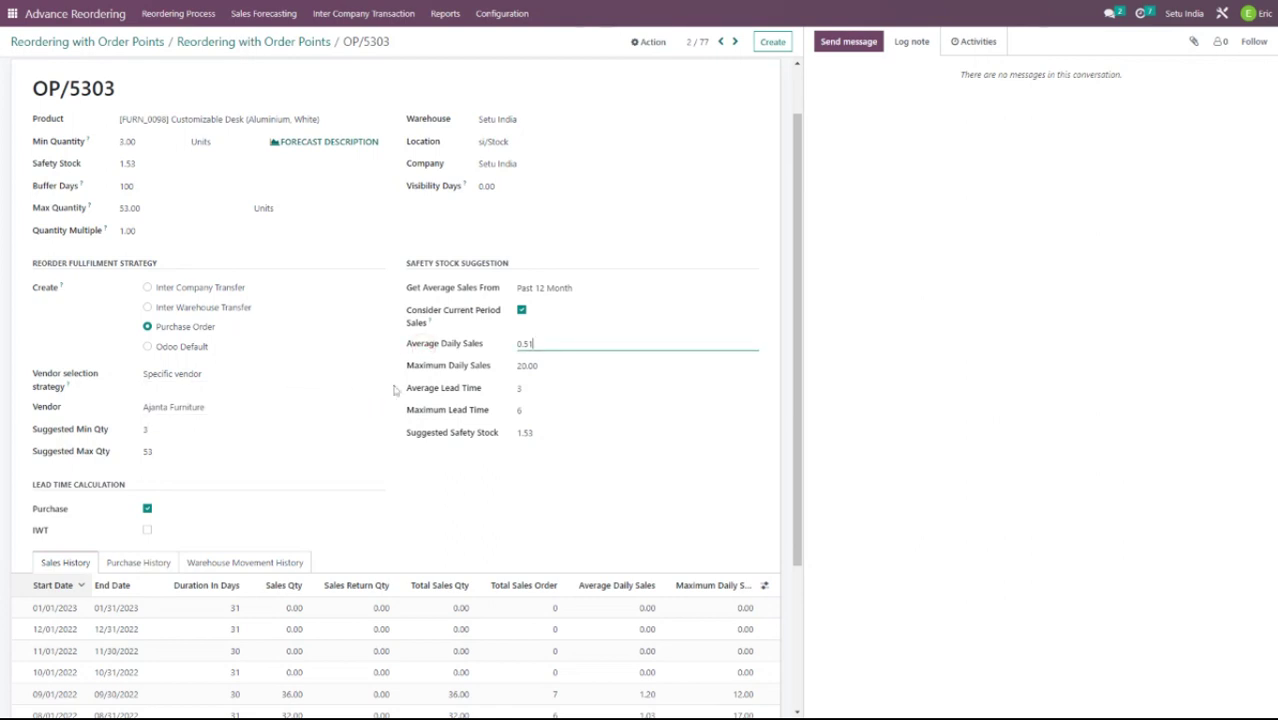
pyautogui.click(412, 391)
pyautogui.click(416, 413)
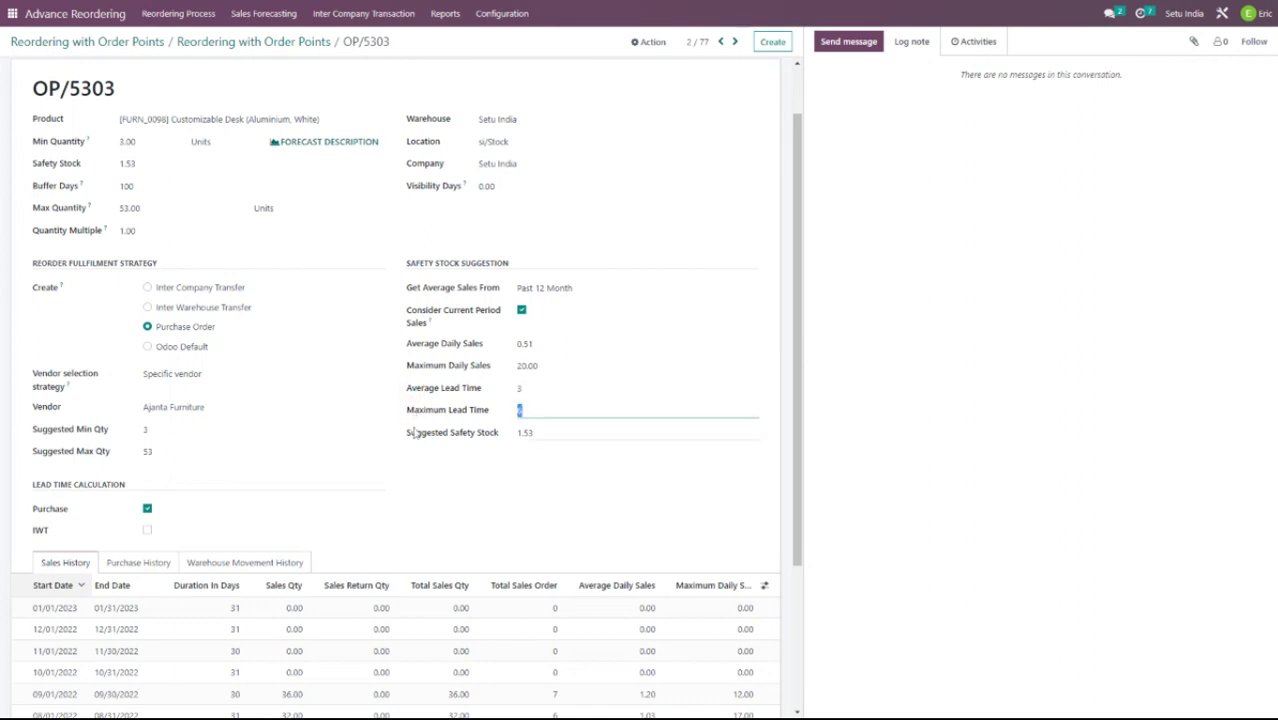
pyautogui.click(418, 436)
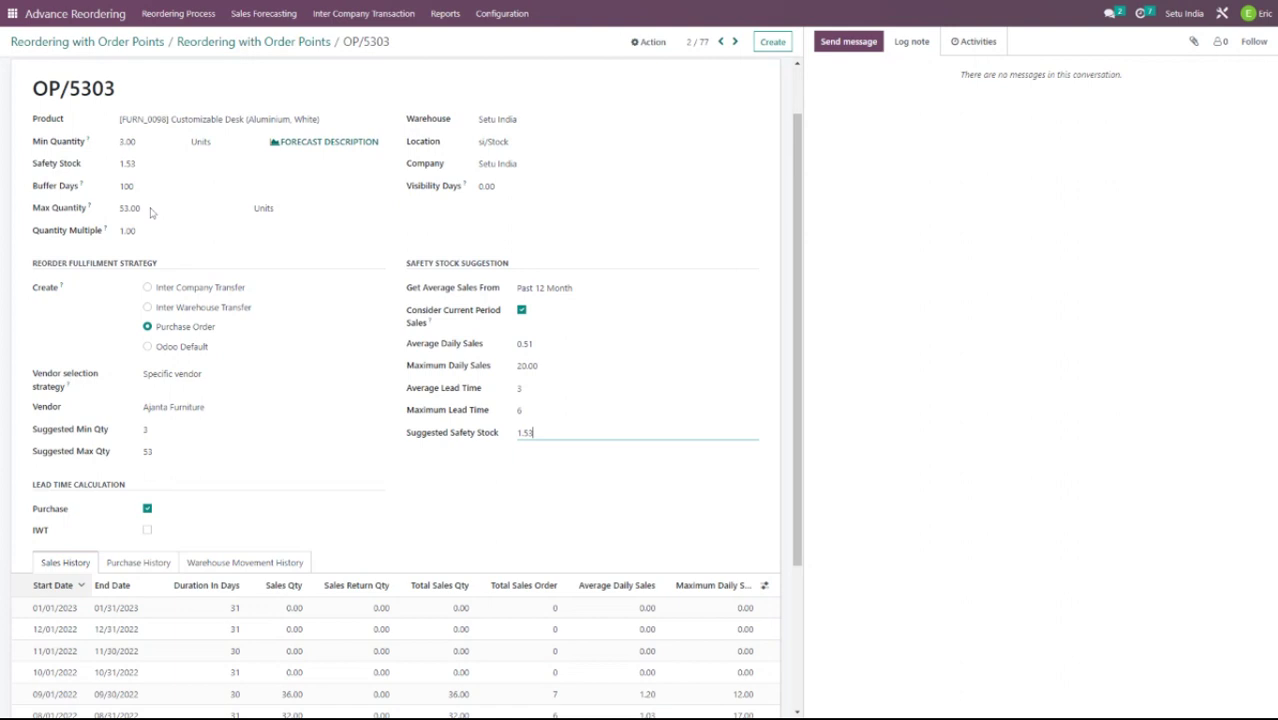
pyautogui.click(72, 187)
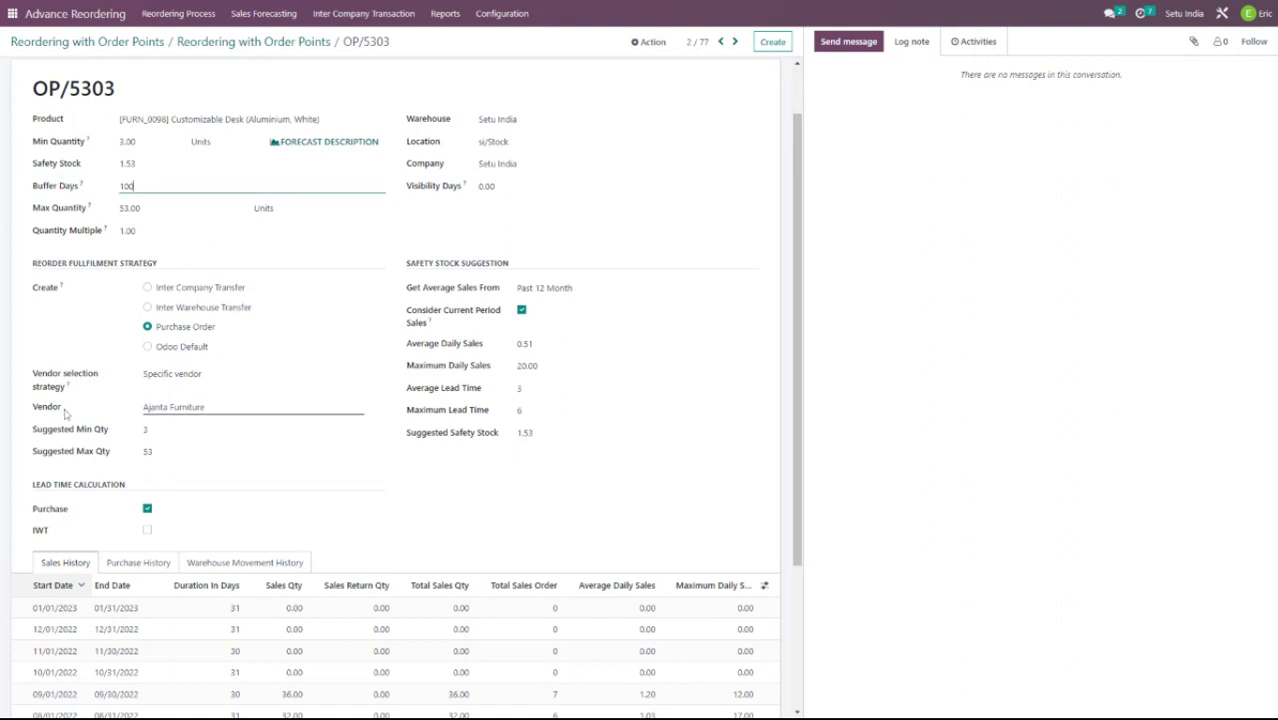
pyautogui.click(77, 456)
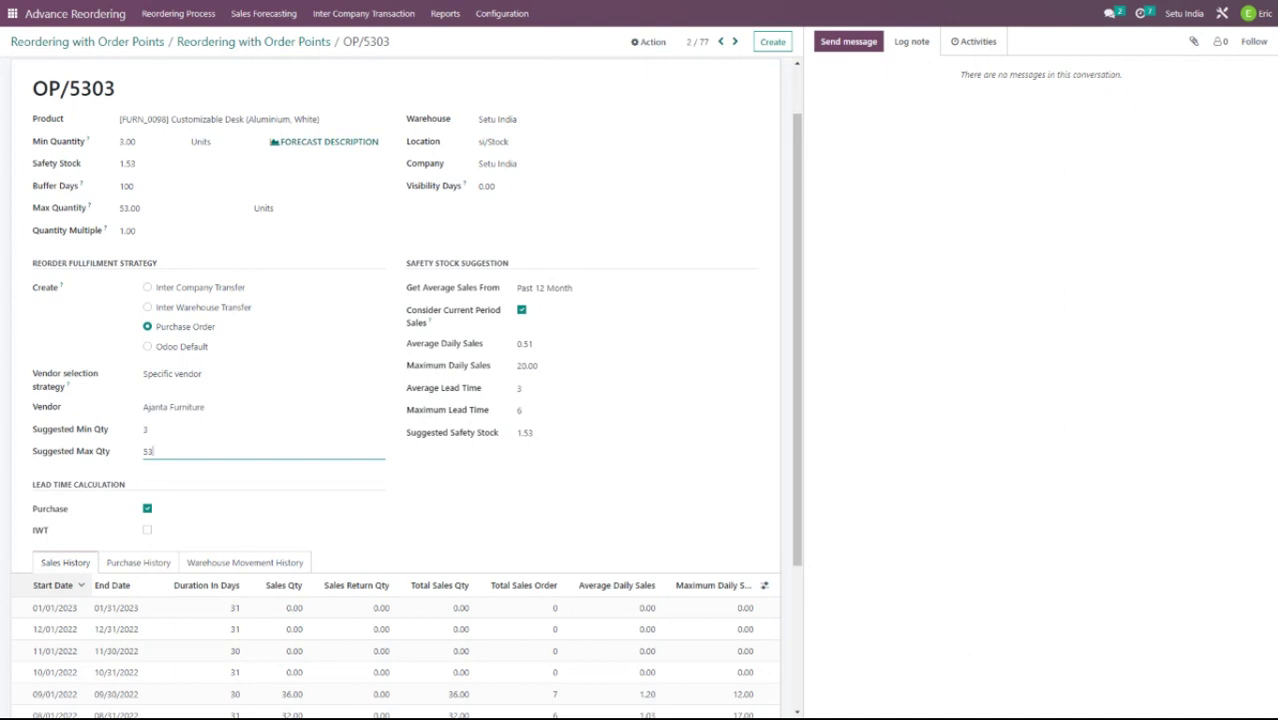
pyautogui.click(419, 436)
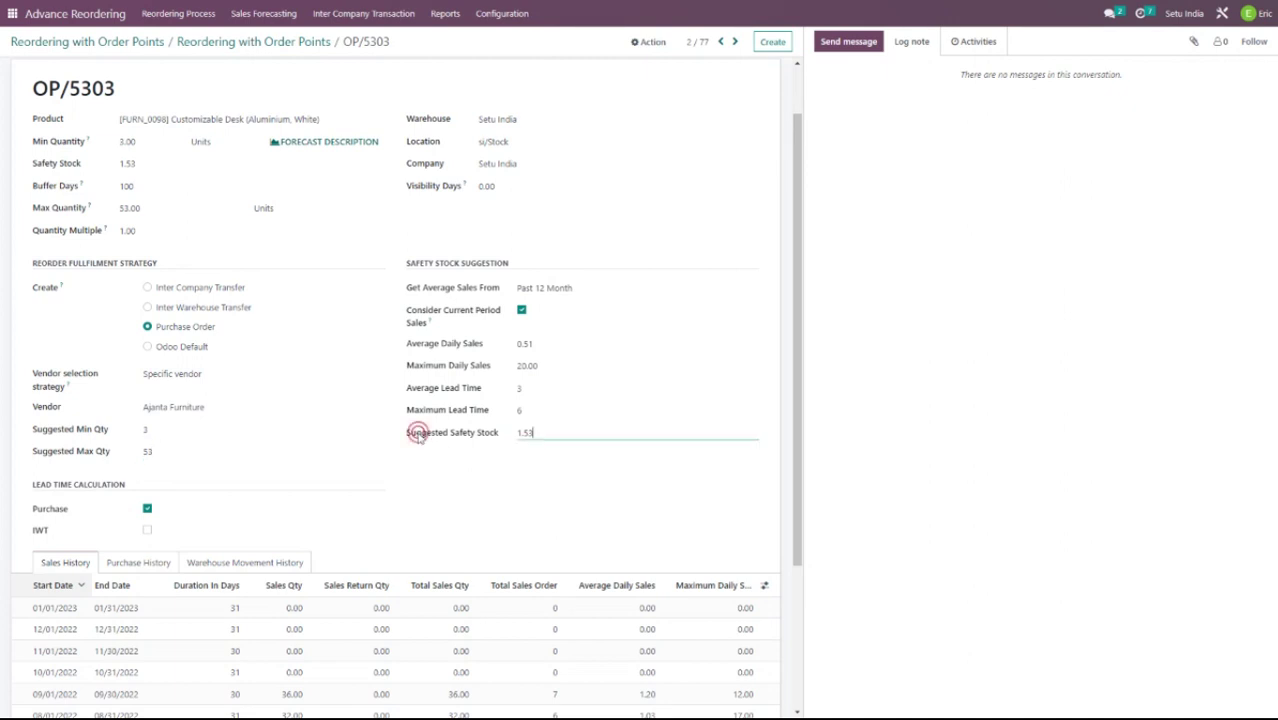
pyautogui.click(427, 345)
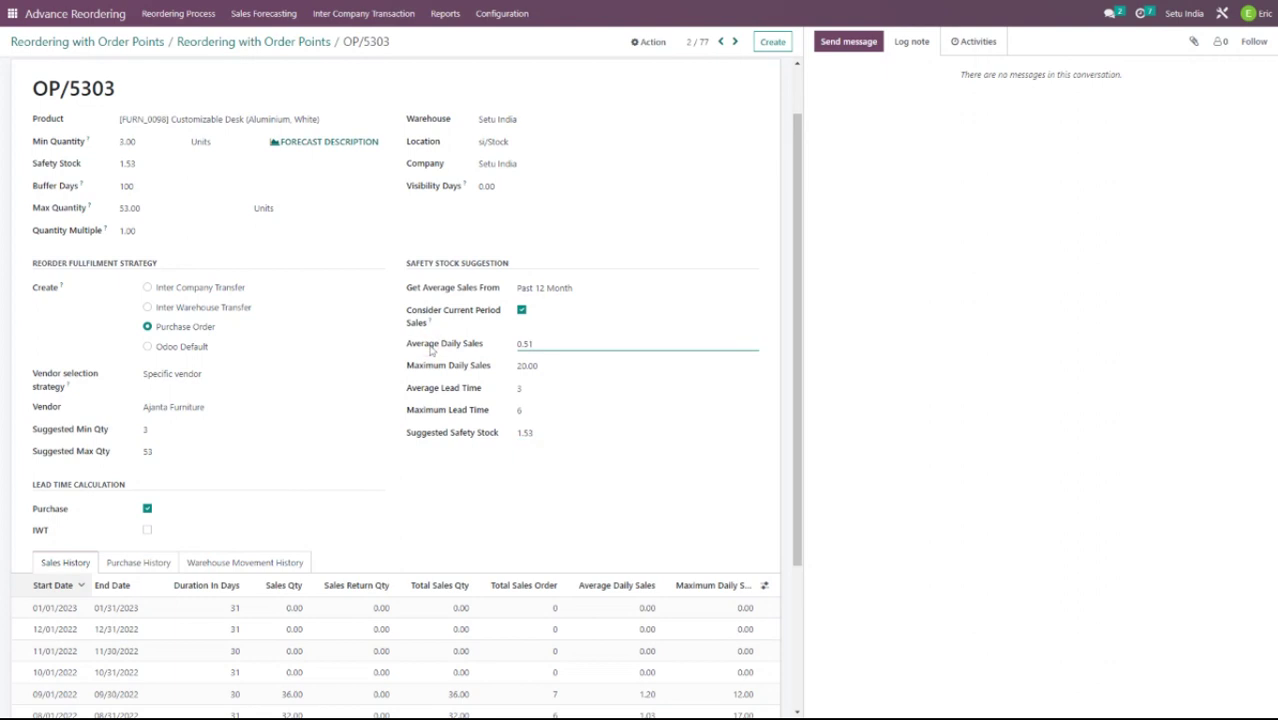
# Check the average daily sales against the monthly sales history, and revisit the buffer days and suggested minimum and maximum quantities.
pyautogui.scroll(-2, 357, 397)
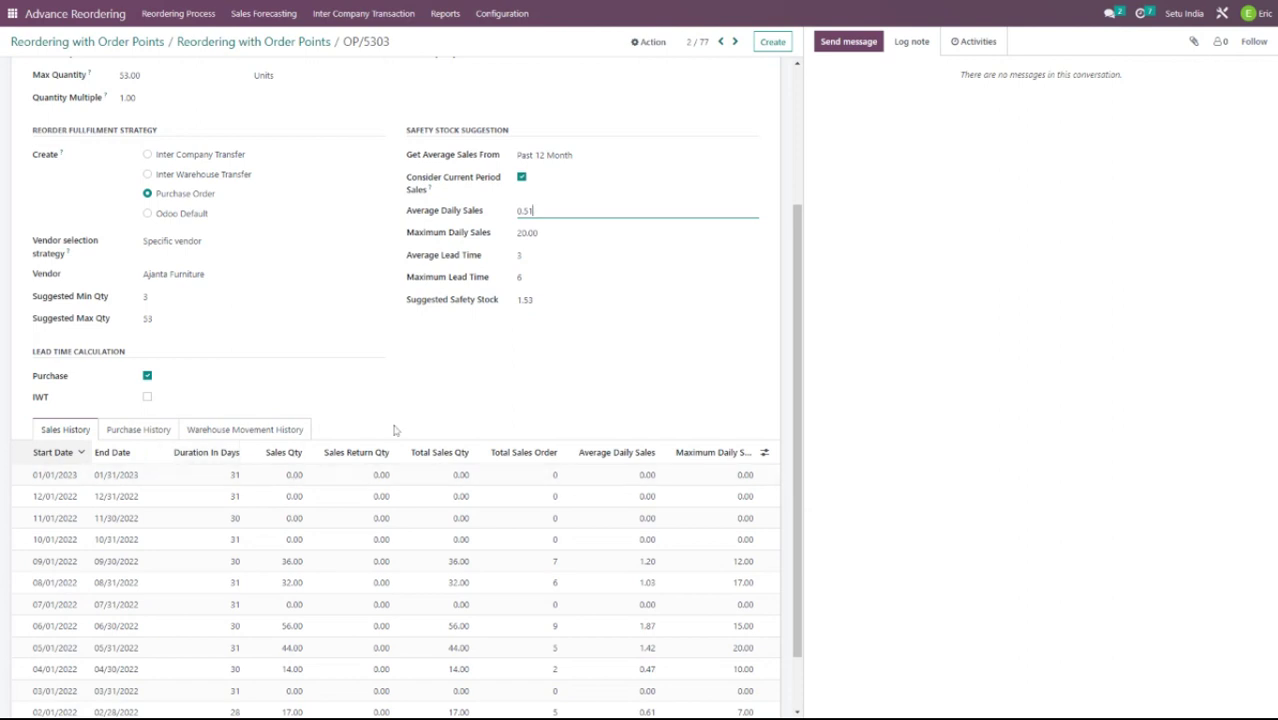
pyautogui.scroll(2, 397, 428)
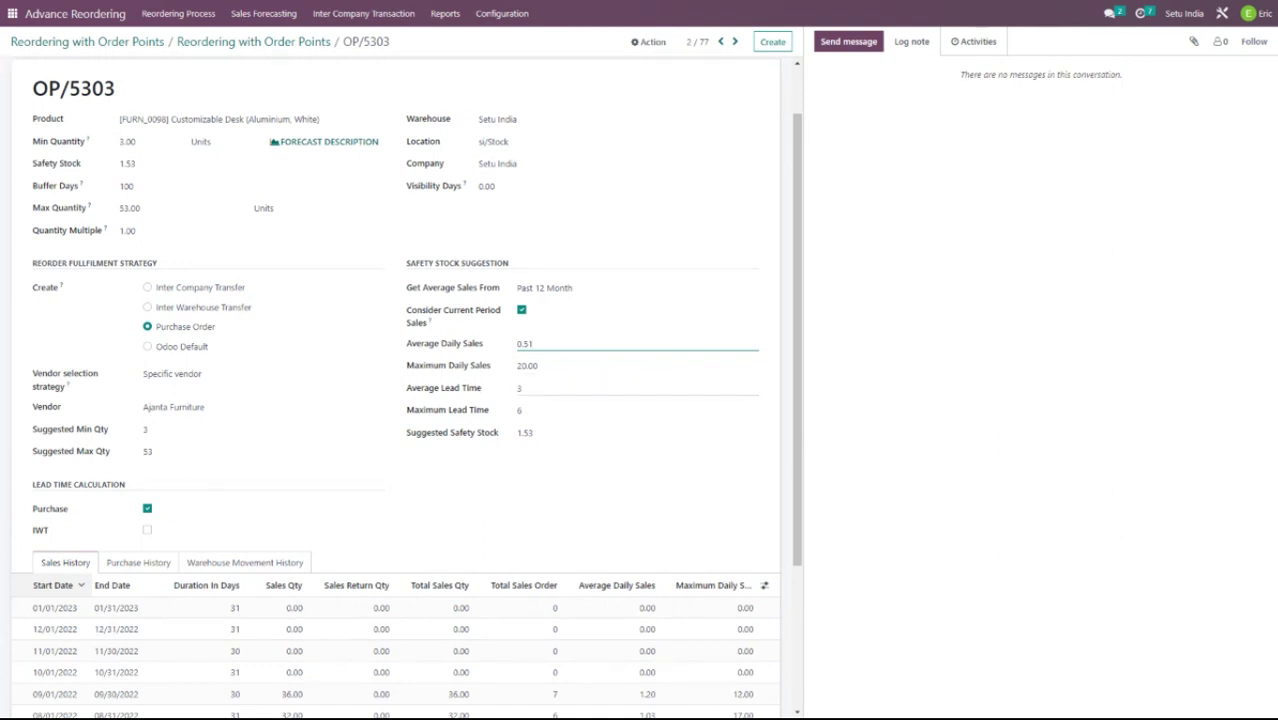
pyautogui.scroll(-1, 390, 420)
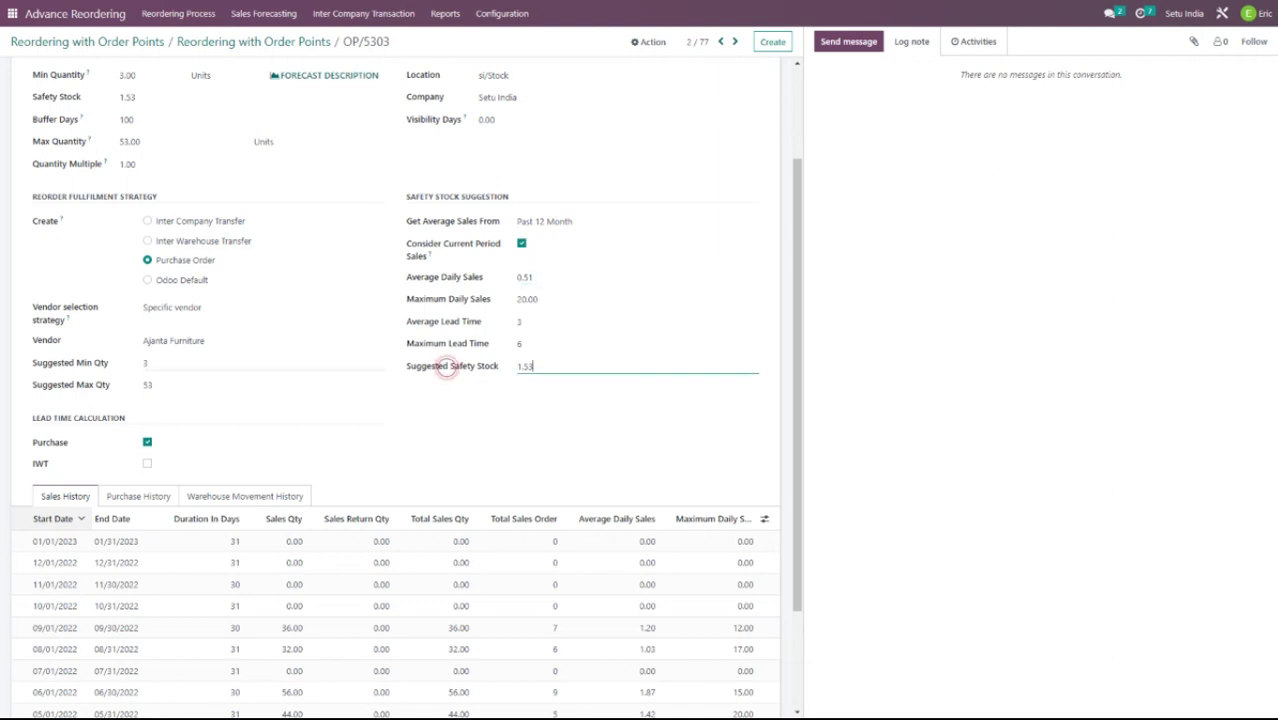
pyautogui.click(84, 364)
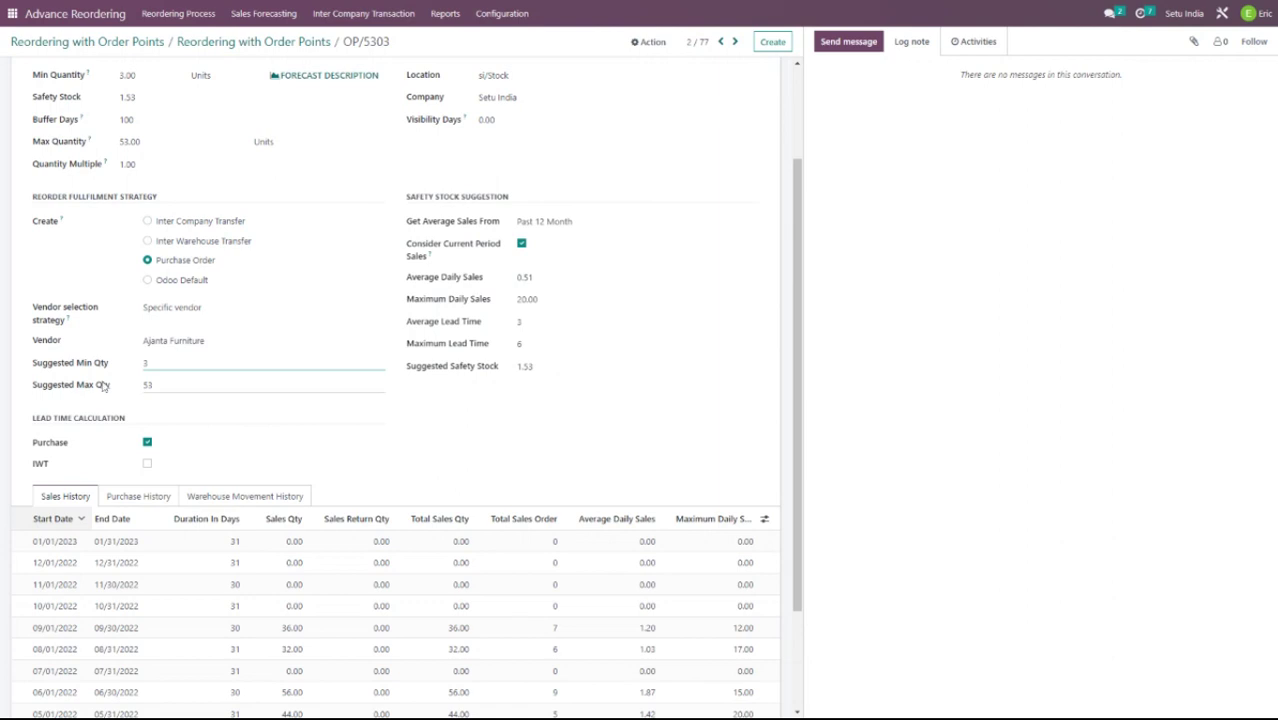
pyautogui.scroll(2, 136, 391)
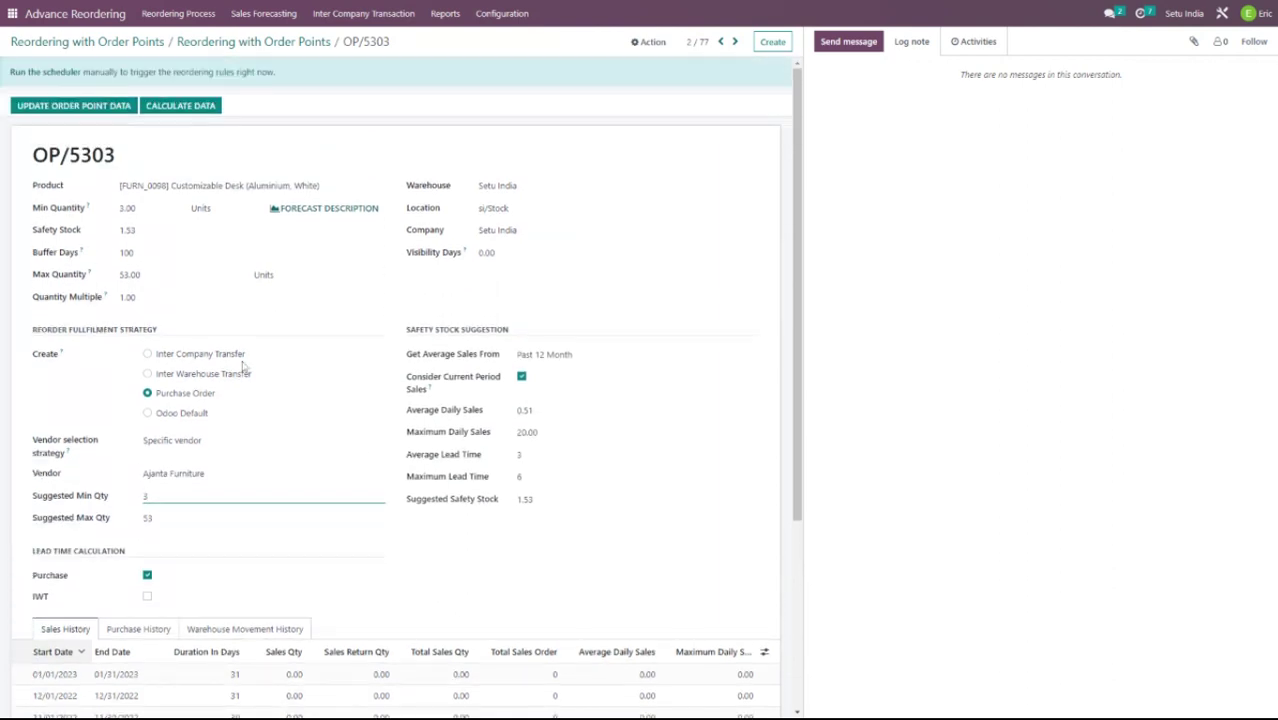
pyautogui.click(105, 252)
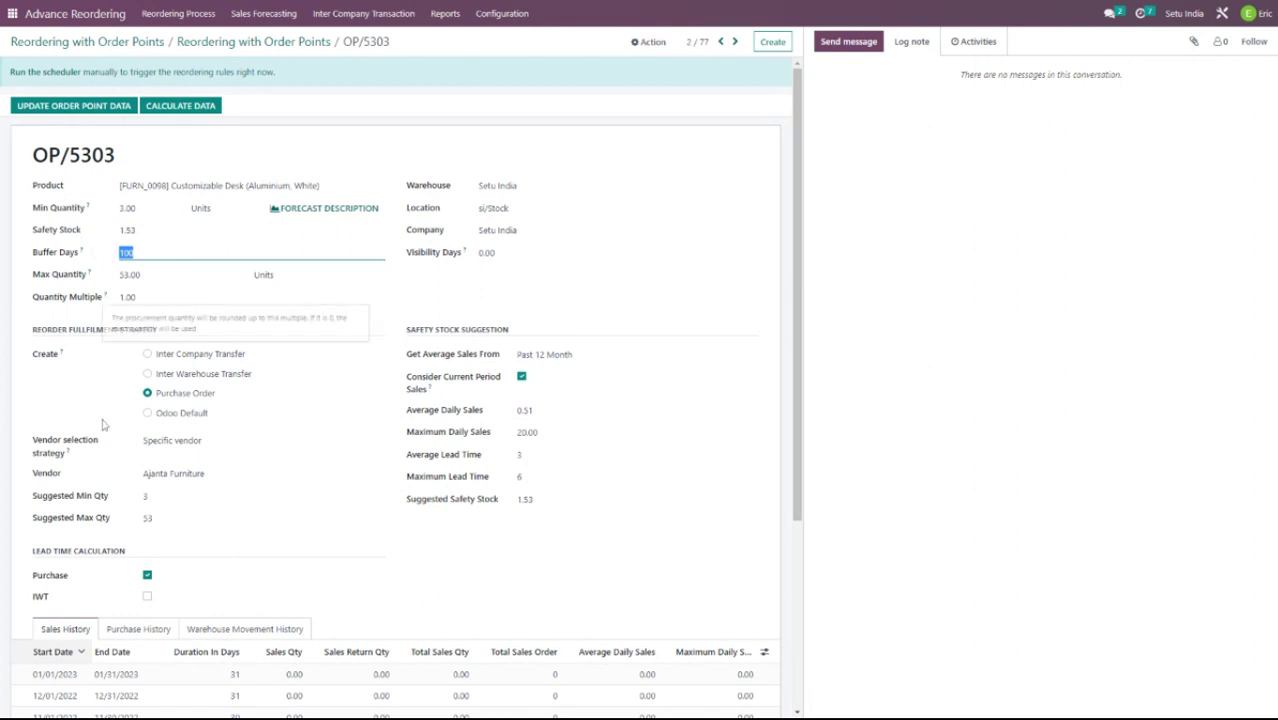
pyautogui.click(56, 524)
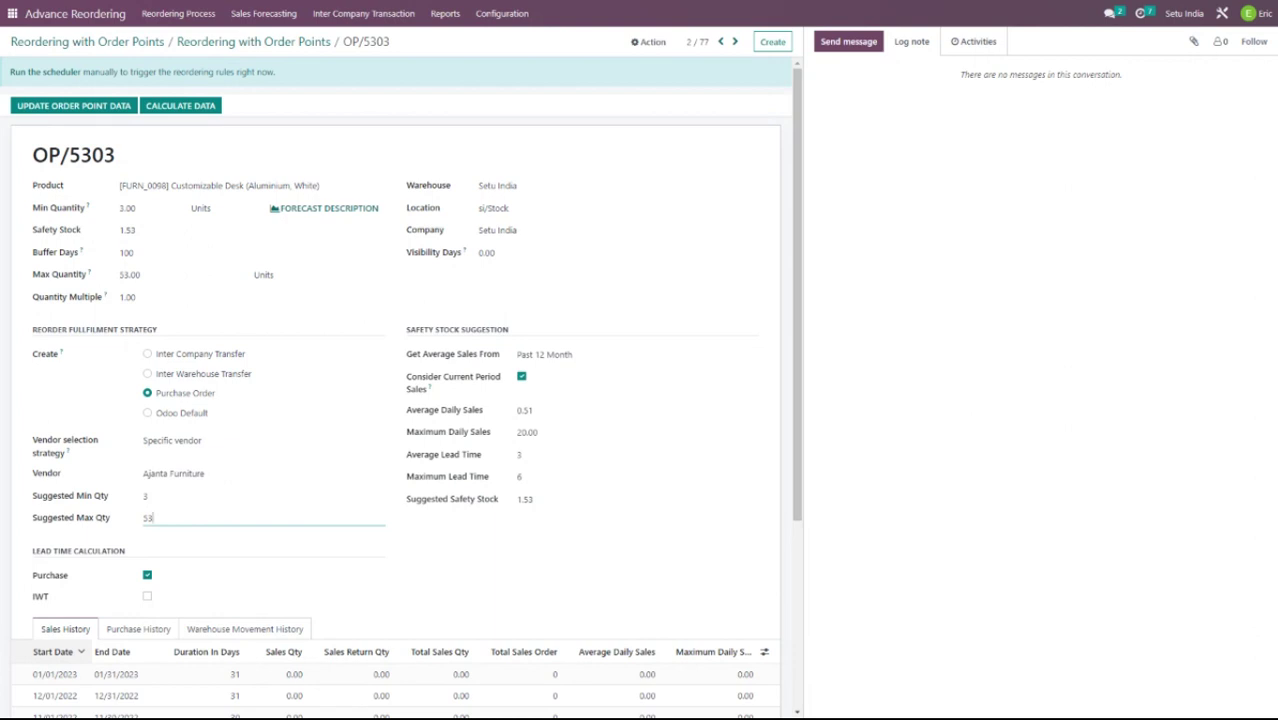
# Review the monthly sales once more and inspect the purchase history behind the rule's lead times.
pyautogui.scroll(-2, 217, 563)
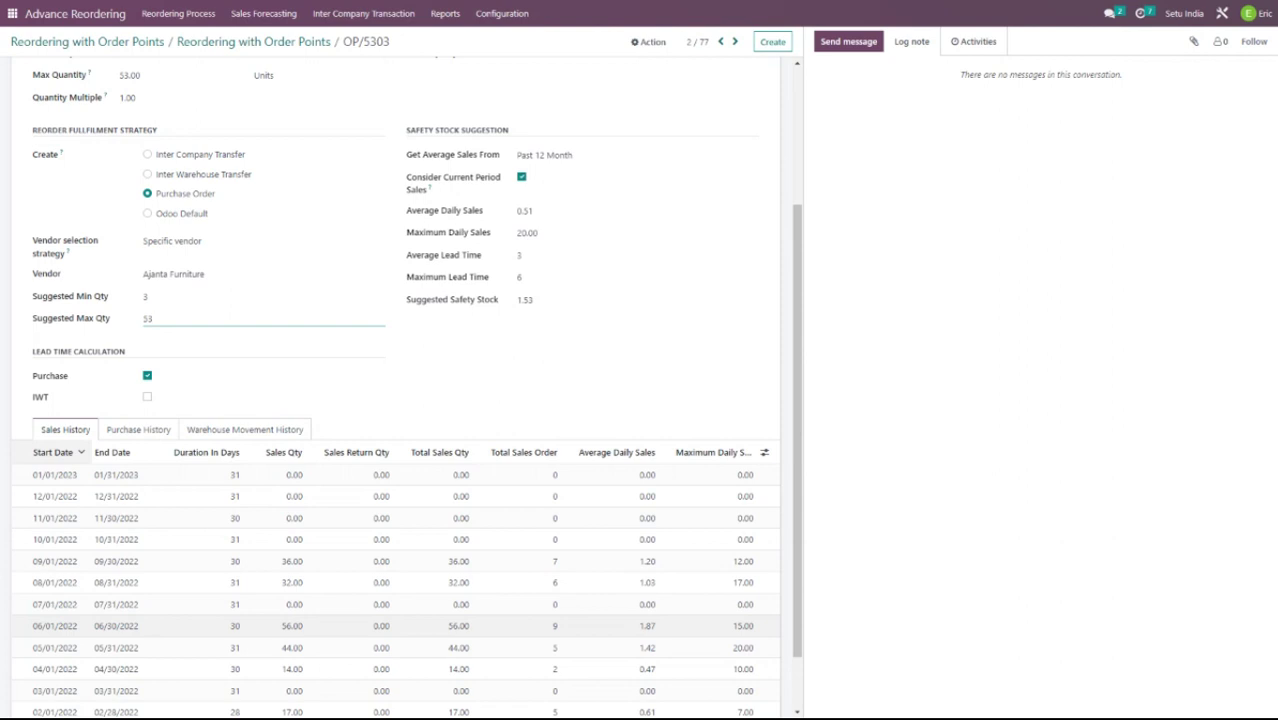
pyautogui.scroll(3, 148, 439)
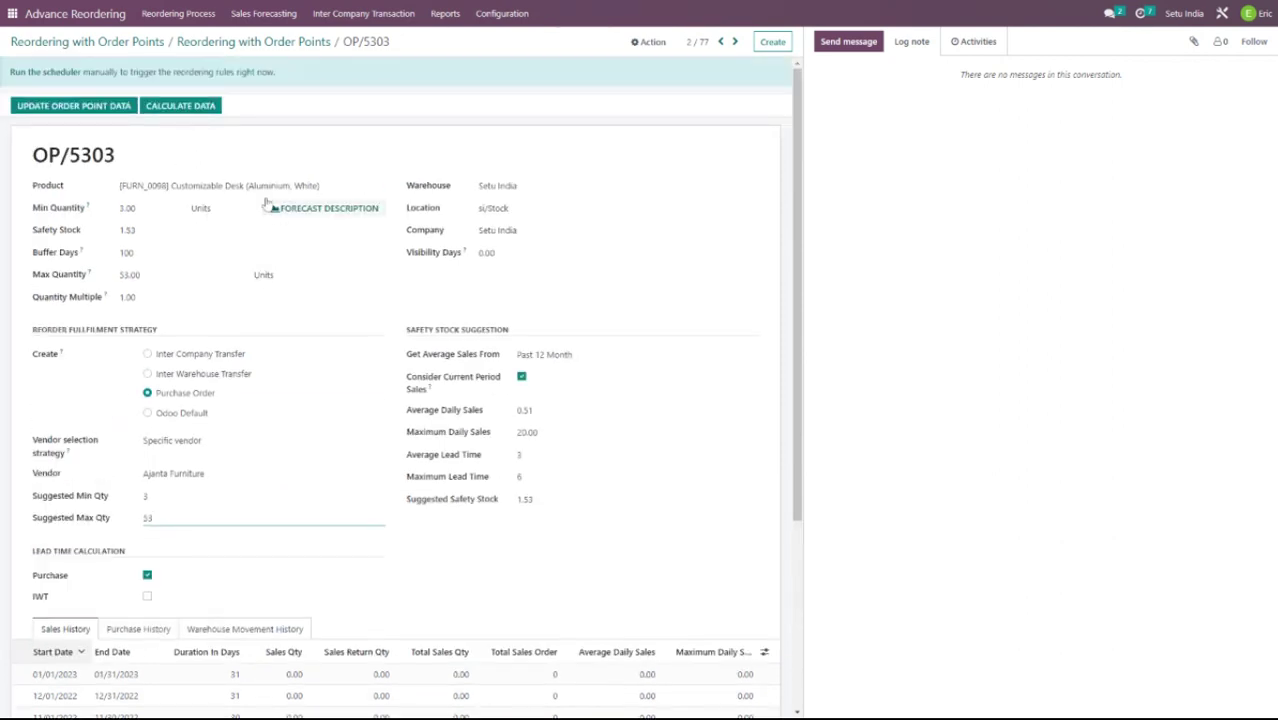
pyautogui.click(139, 629)
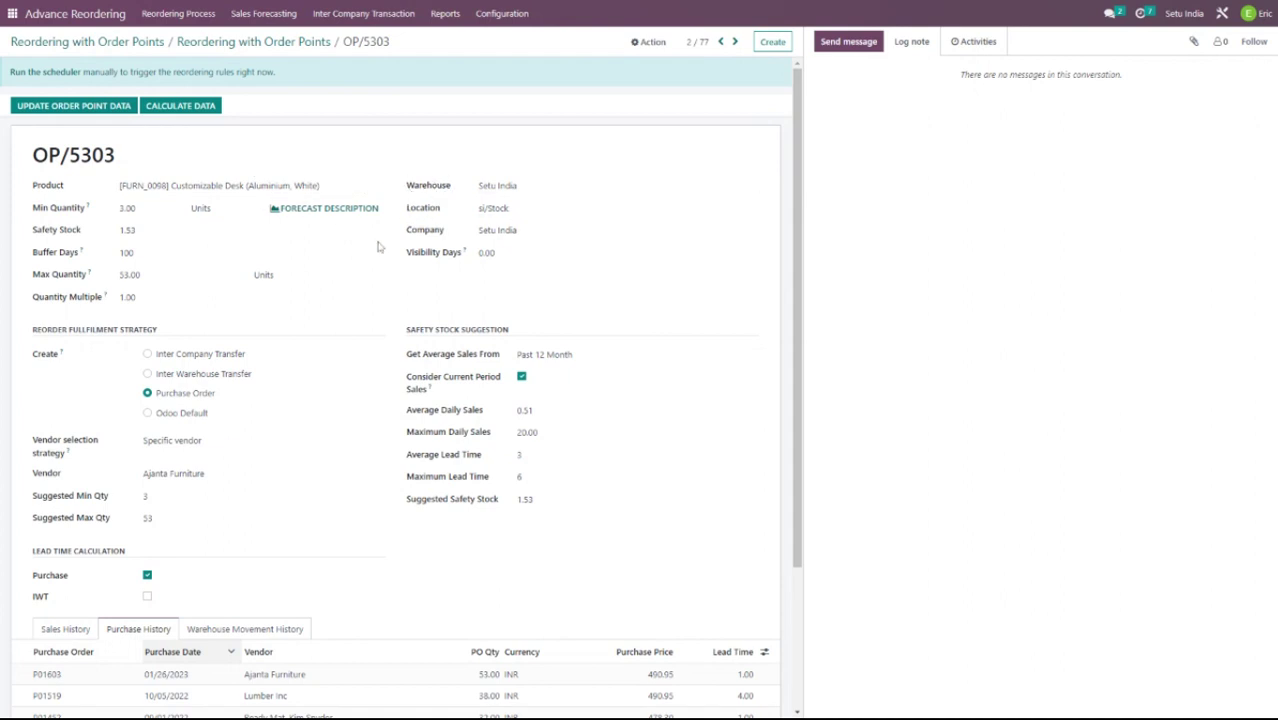
pyautogui.scroll(-2, 380, 248)
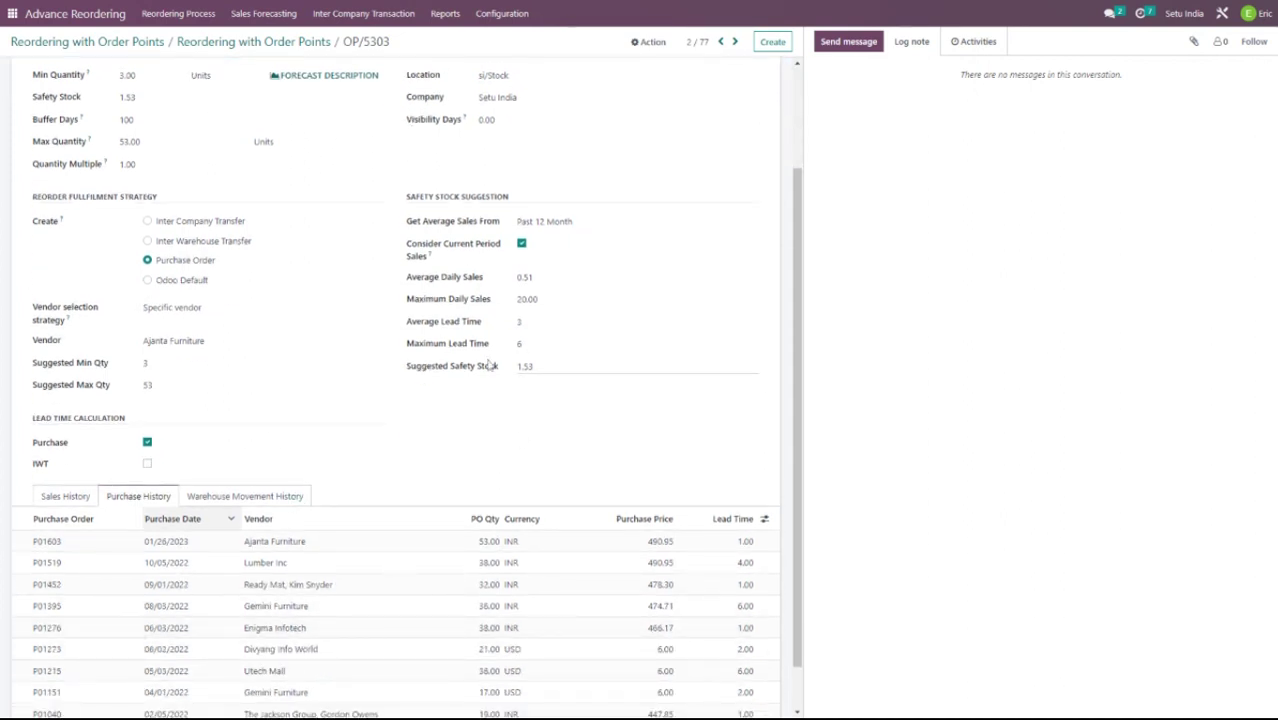
# Review the Customizable Desk rule's sales history and suggested maximum quantity, and return to the list of order points.
pyautogui.scroll(2, 174, 450)
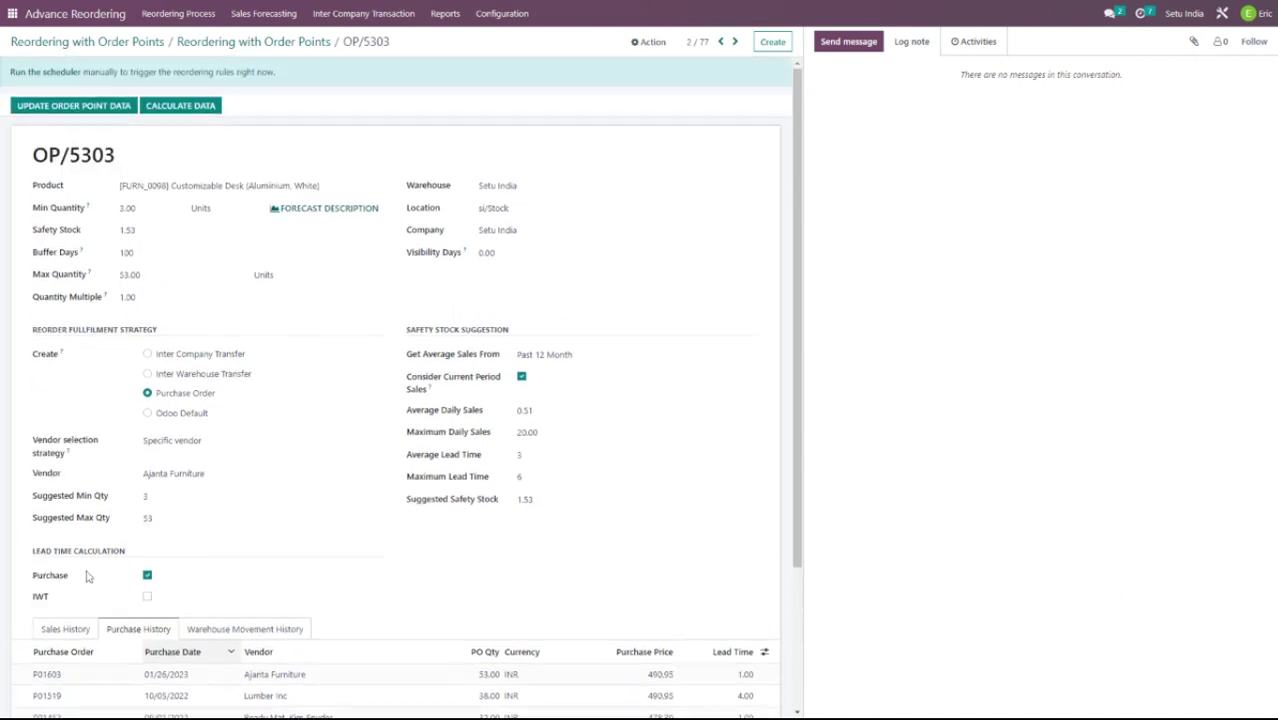
pyautogui.click(64, 629)
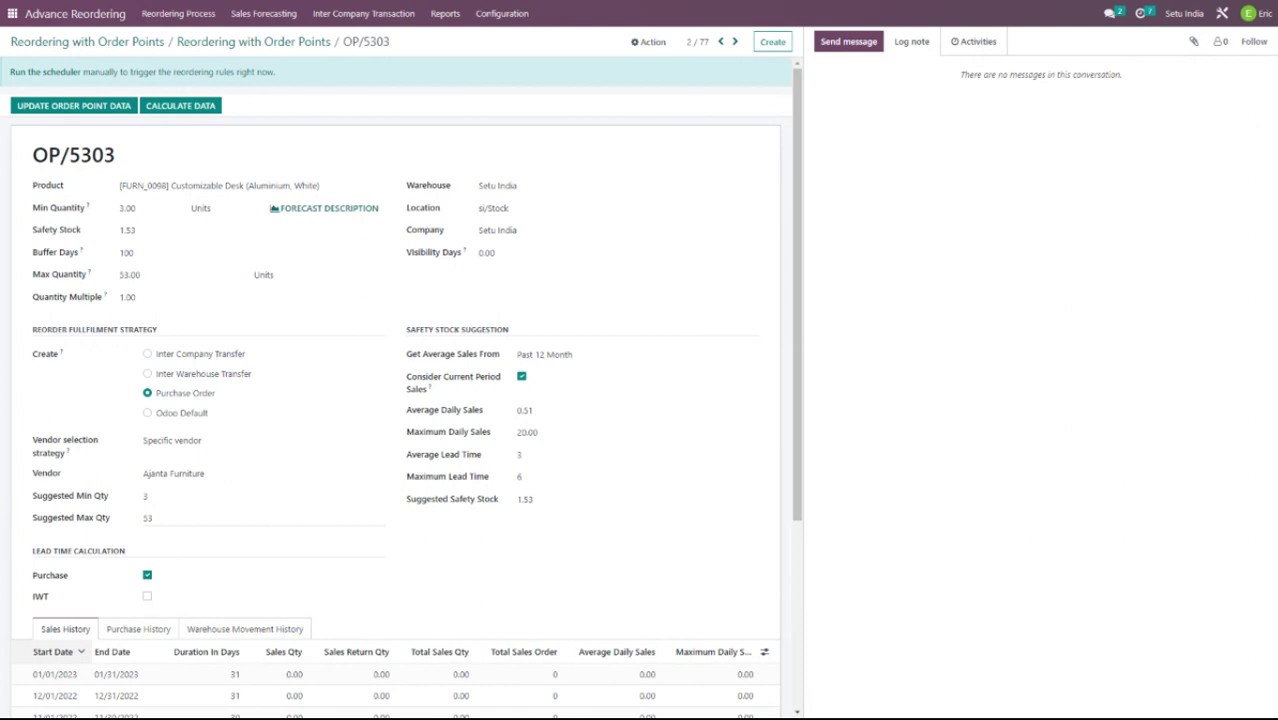
pyautogui.click(81, 526)
pyautogui.click(119, 46)
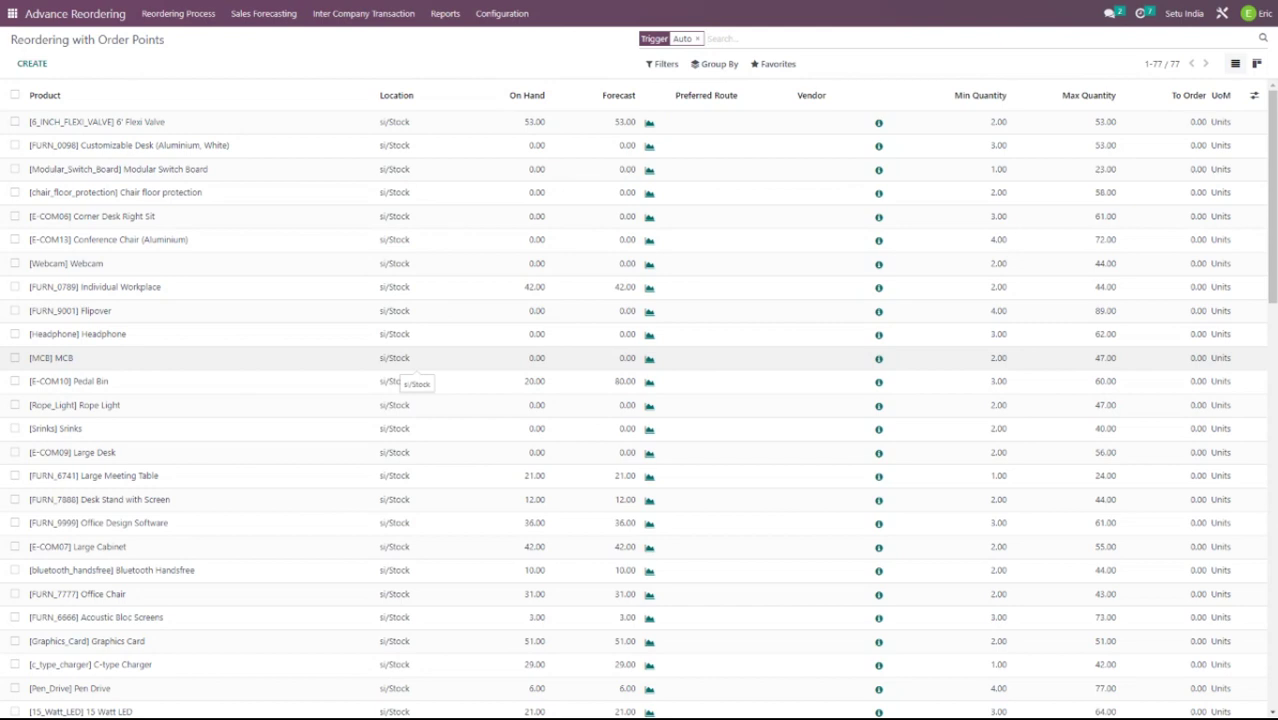
# Inspect the 6' Flexi Valve order point's minimum quantity and fulfillment strategy, and return to the order point list.
pyautogui.click(214, 129)
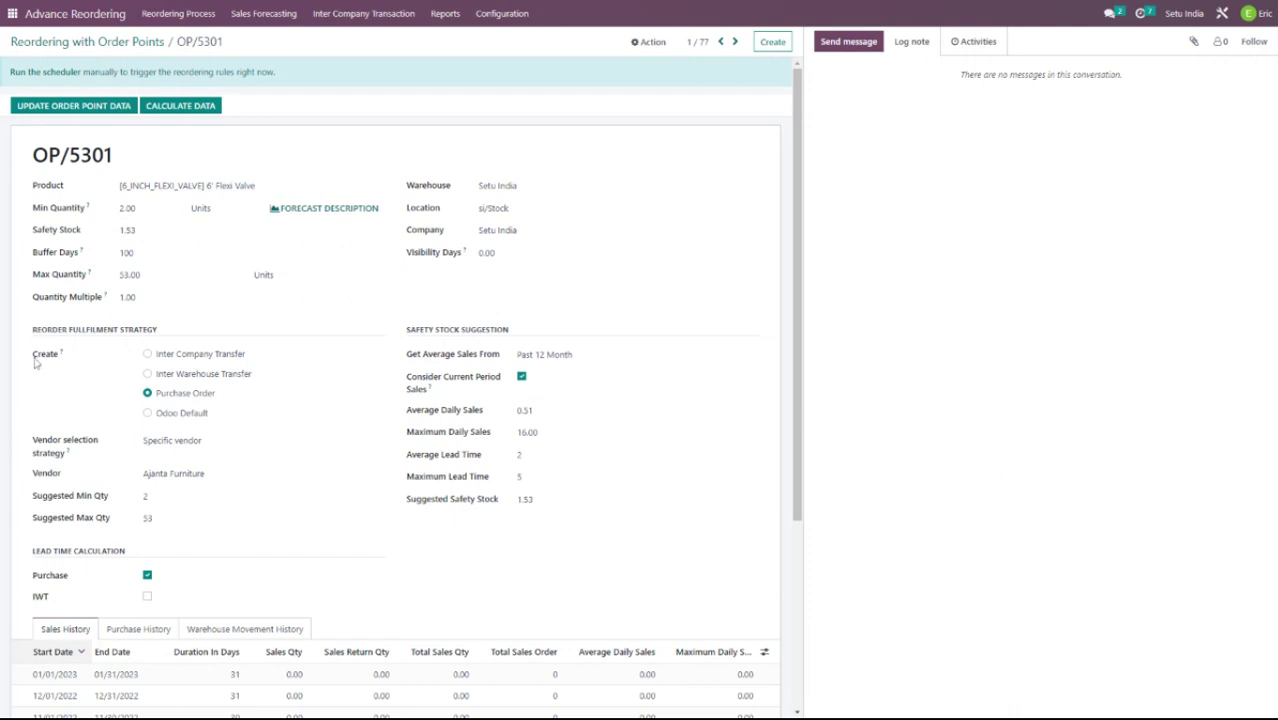
pyautogui.click(134, 208)
pyautogui.moveTo(134, 208); pyautogui.dragTo(110, 214)
pyautogui.click(180, 400)
pyautogui.click(78, 44)
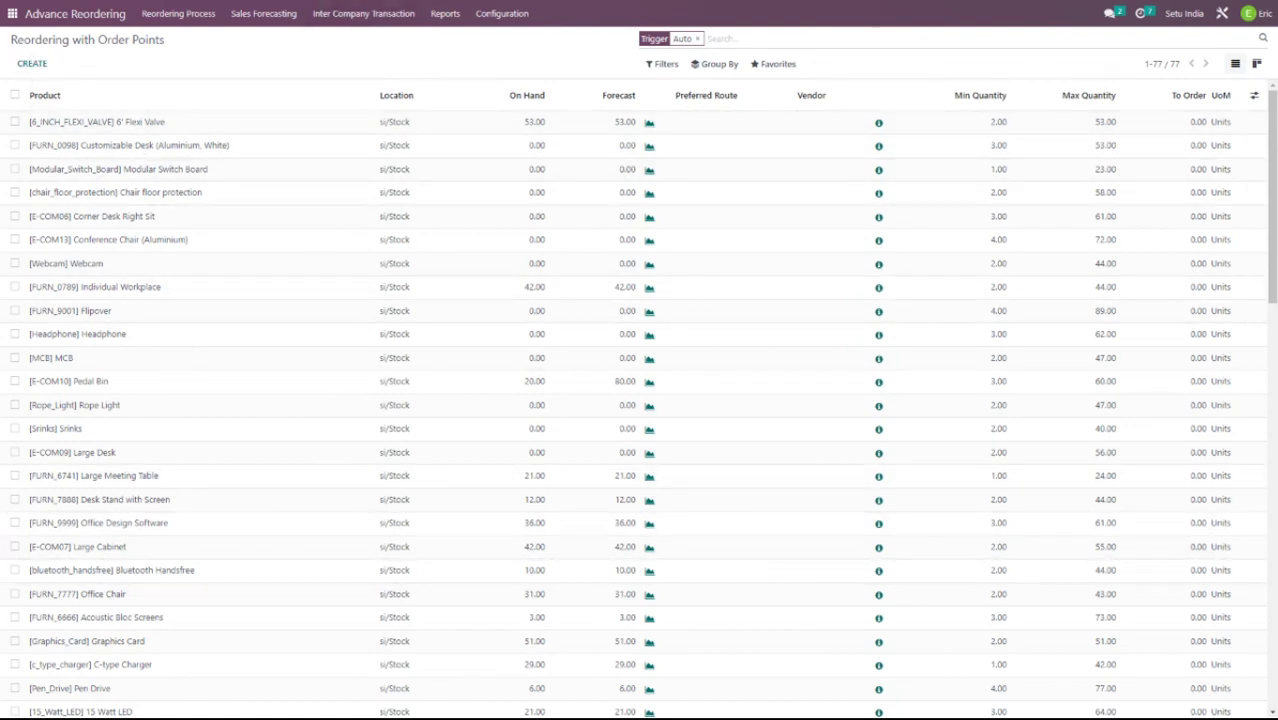
pyautogui.moveTo(169, 44); pyautogui.dragTo(26, 42)
pyautogui.click(223, 62)
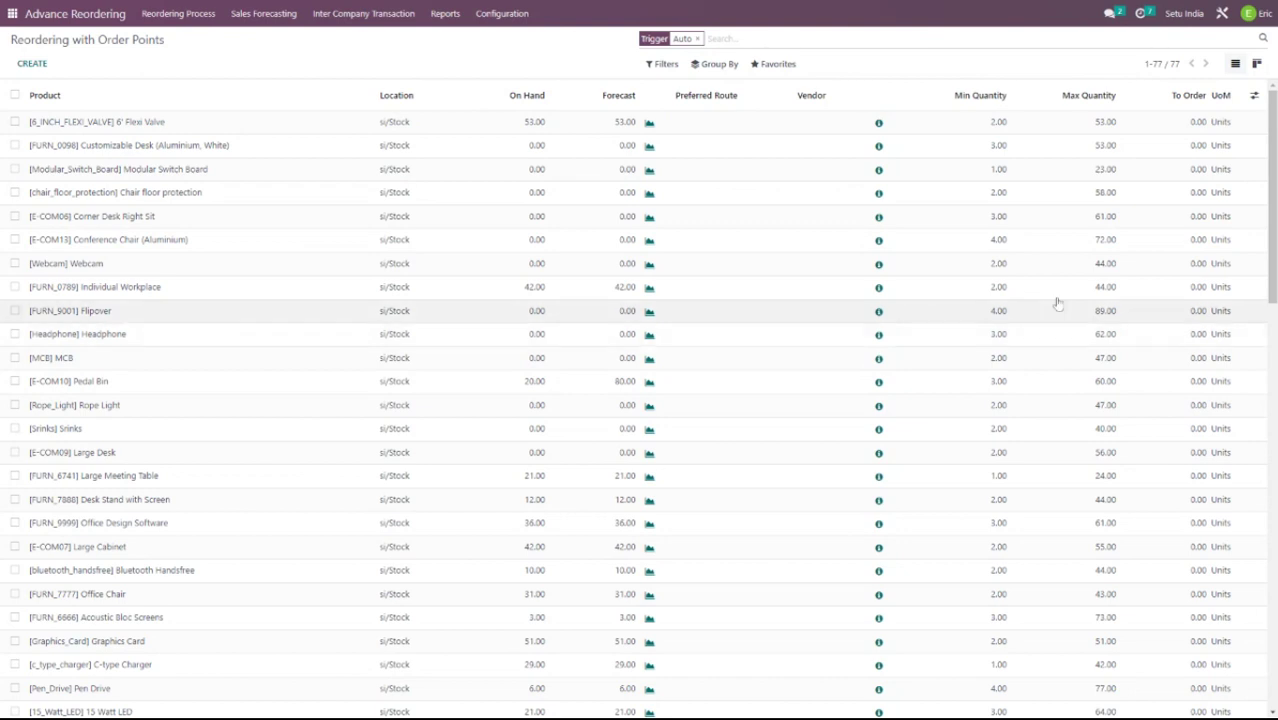
# Group the order points by warehouse and look through the rules in the Setu India group.
pyautogui.click(714, 64)
pyautogui.click(719, 87)
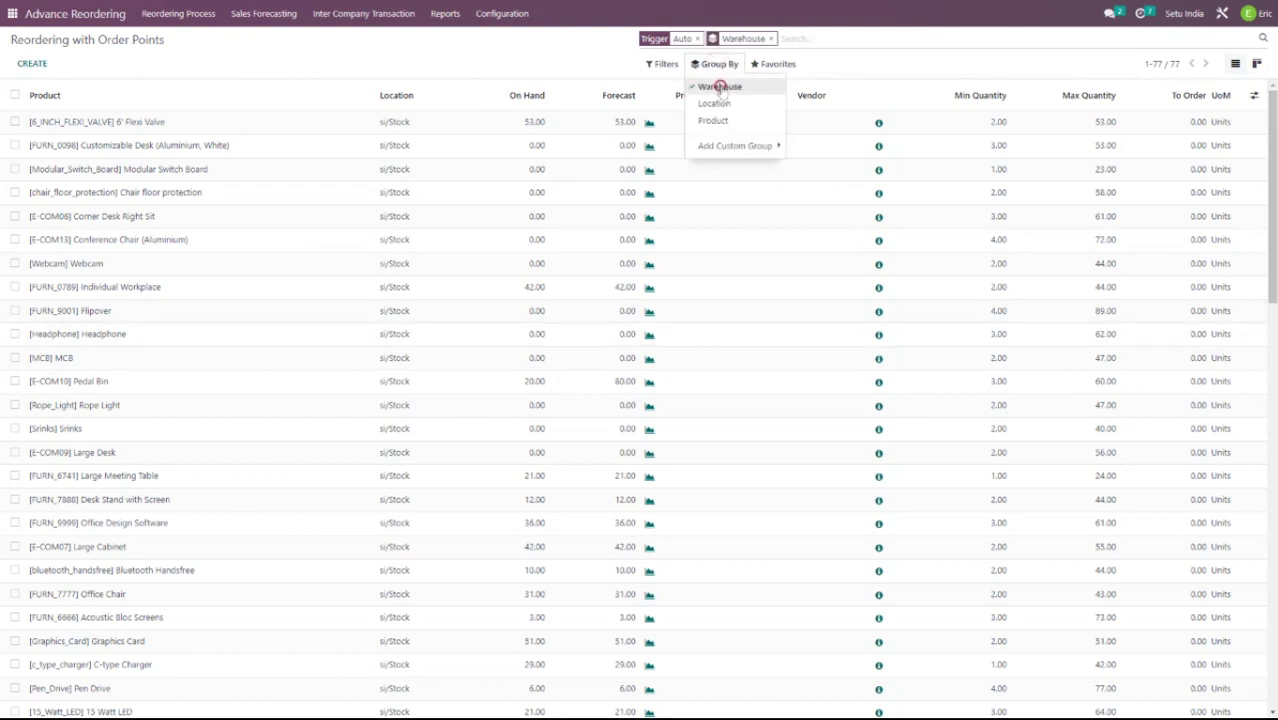
pyautogui.click(43, 124)
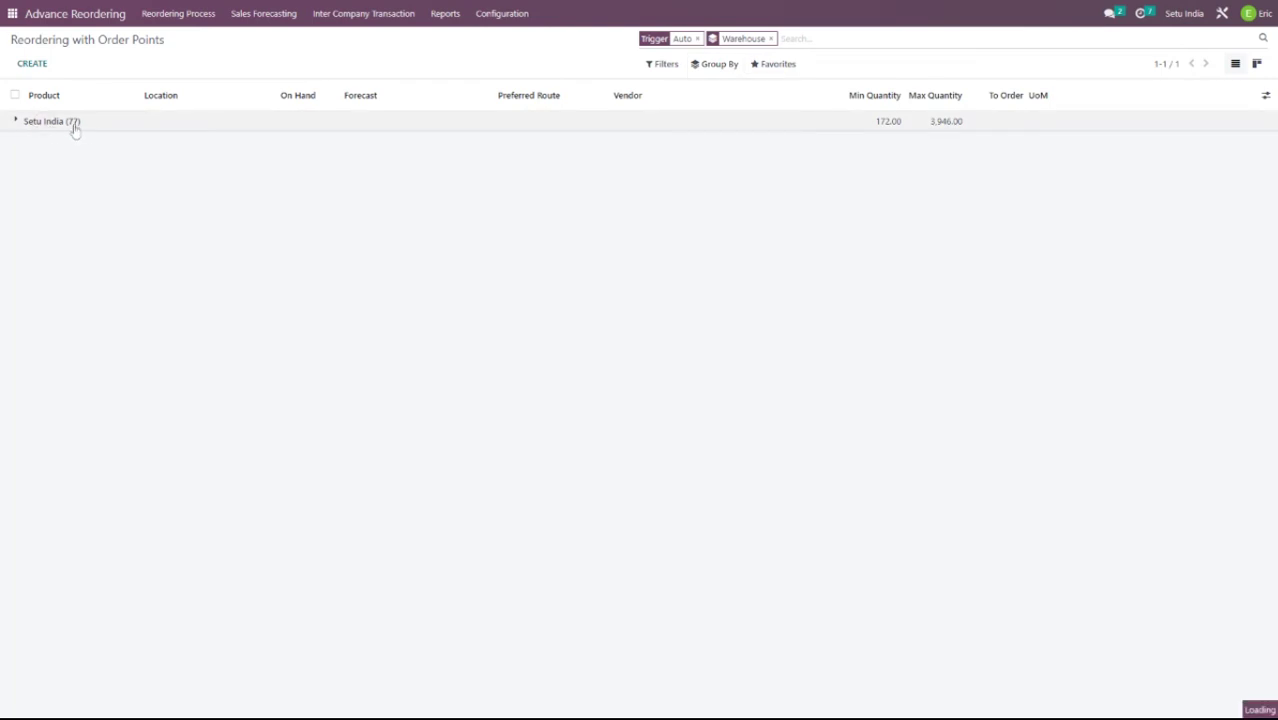
pyautogui.scroll(-8, 348, 243)
pyautogui.scroll(10, 350, 248)
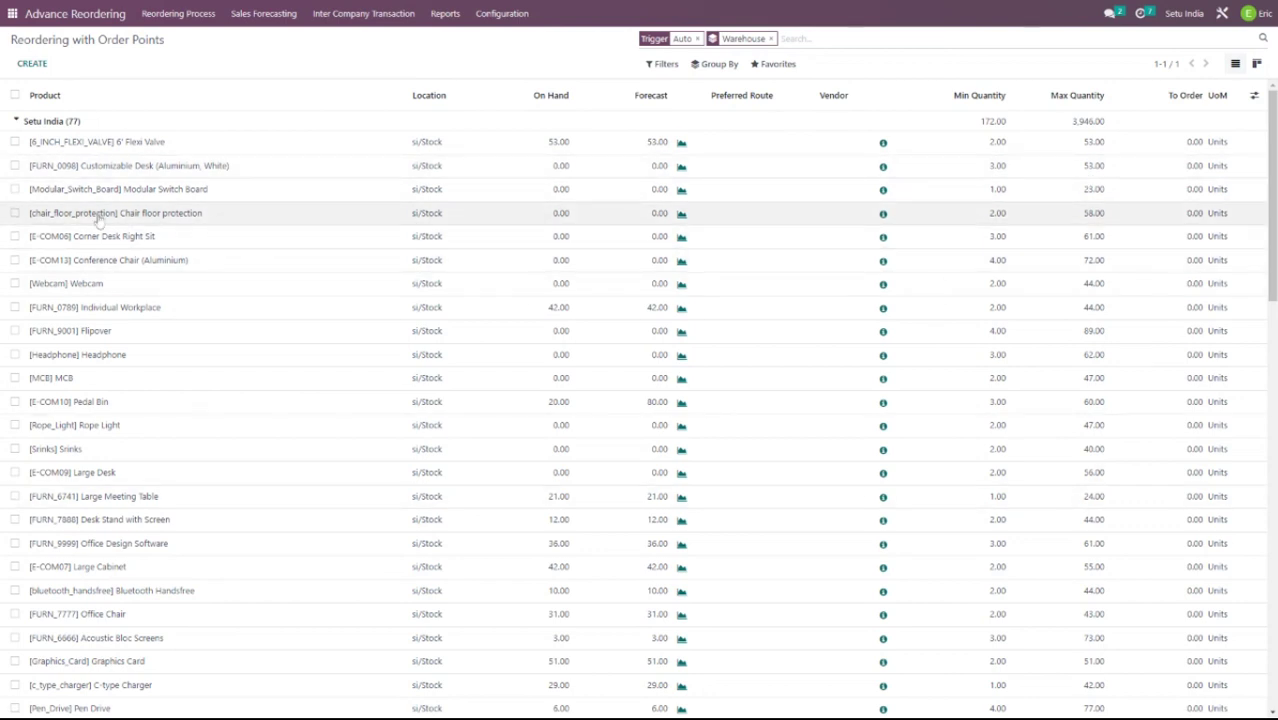
# Run the scheduler from the Customizable Desk (Aluminium, White) order point to trigger the reordering rules, and return to the order point list.
pyautogui.click(100, 168)
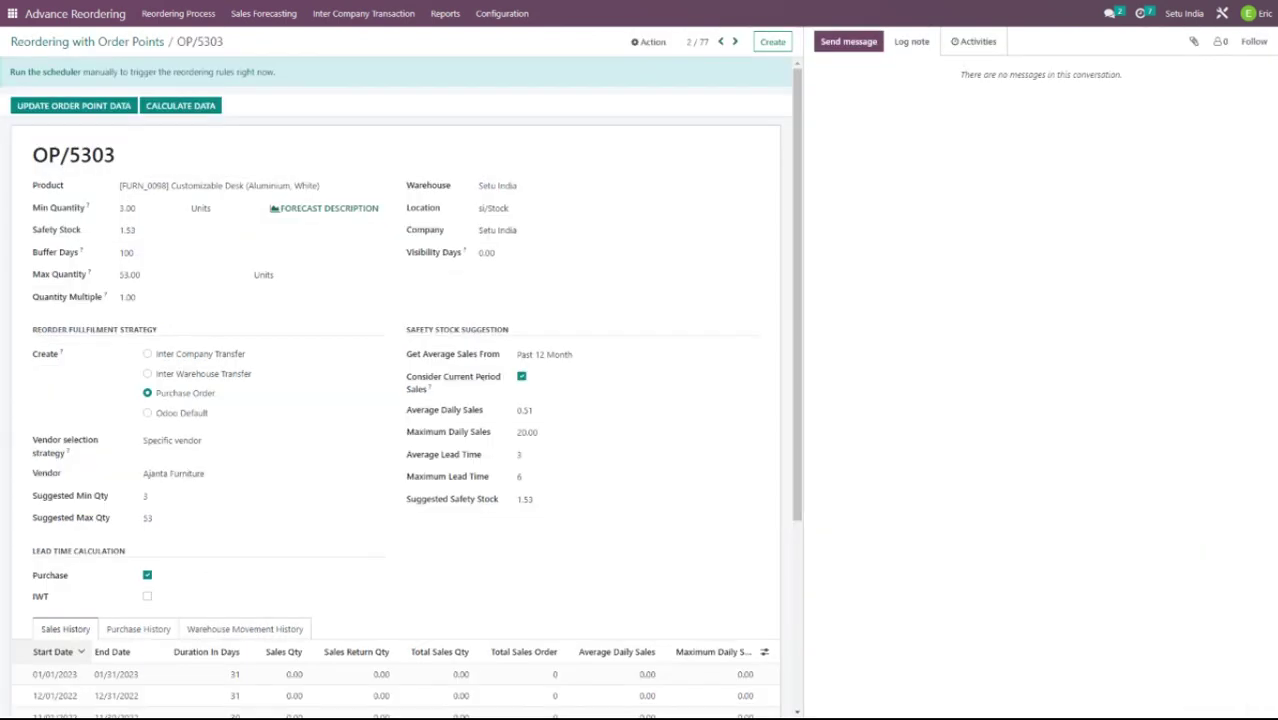
pyautogui.click(46, 74)
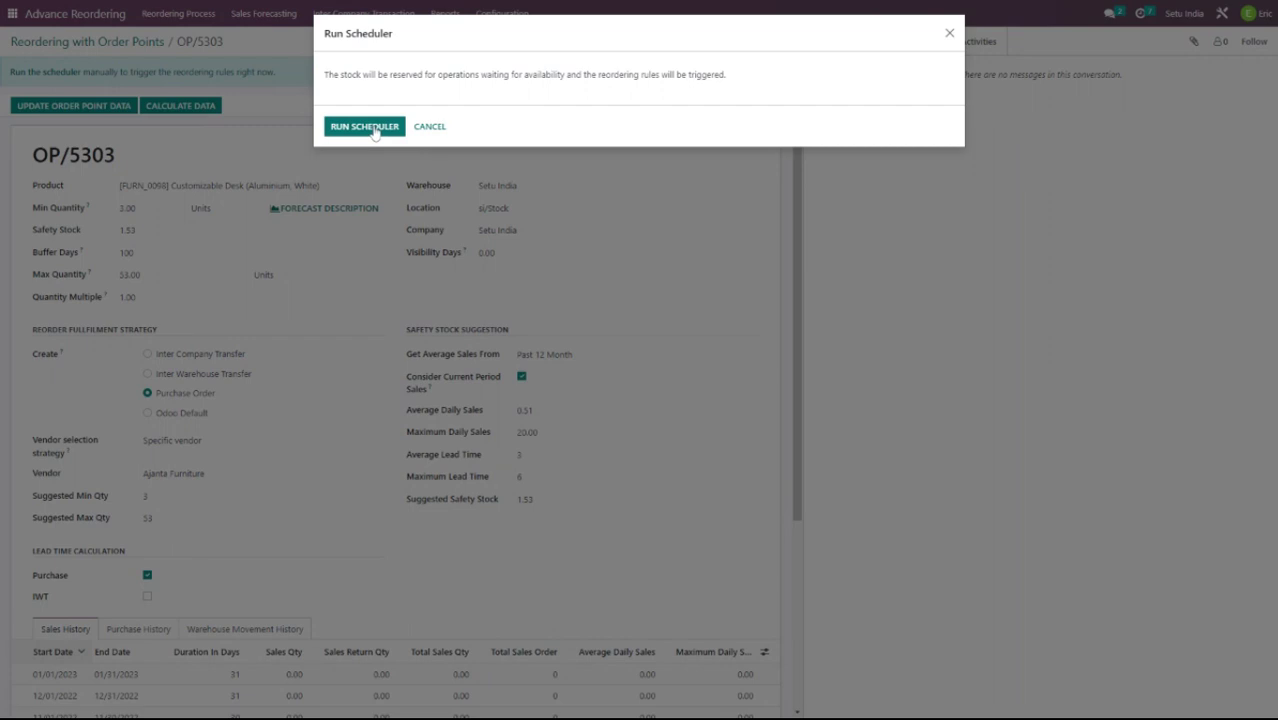
pyautogui.click(375, 133)
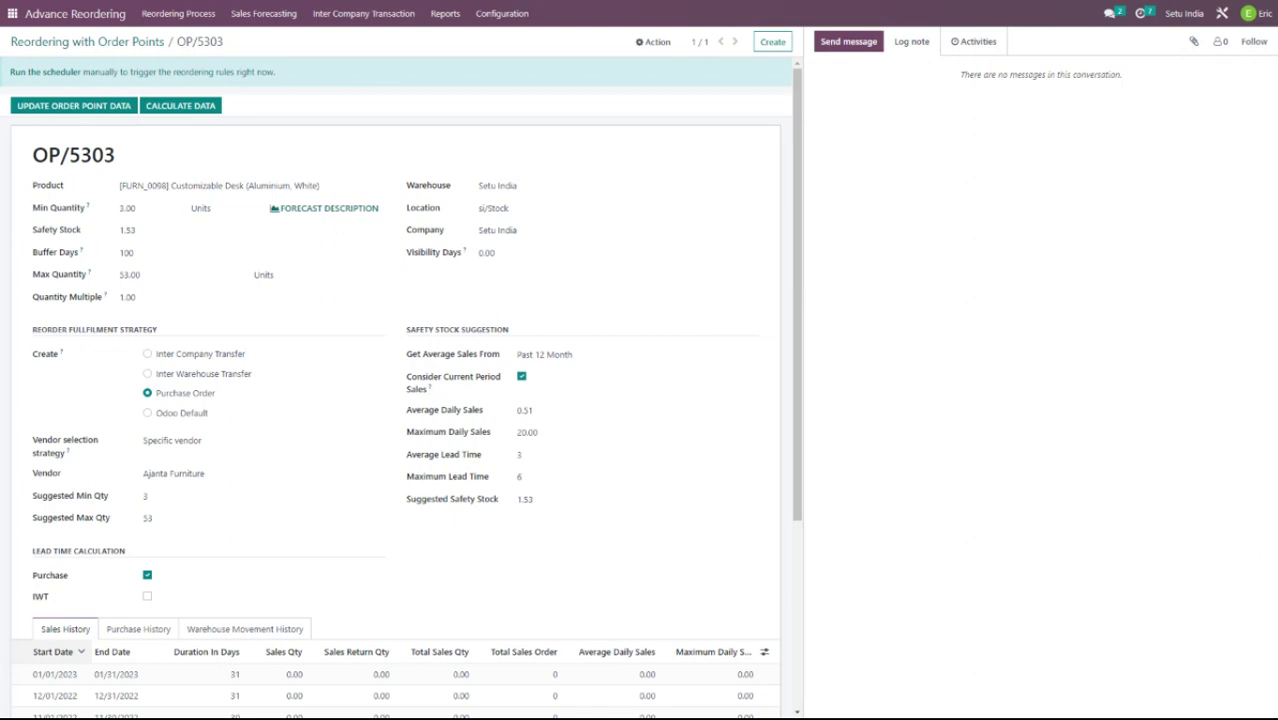
pyautogui.click(100, 42)
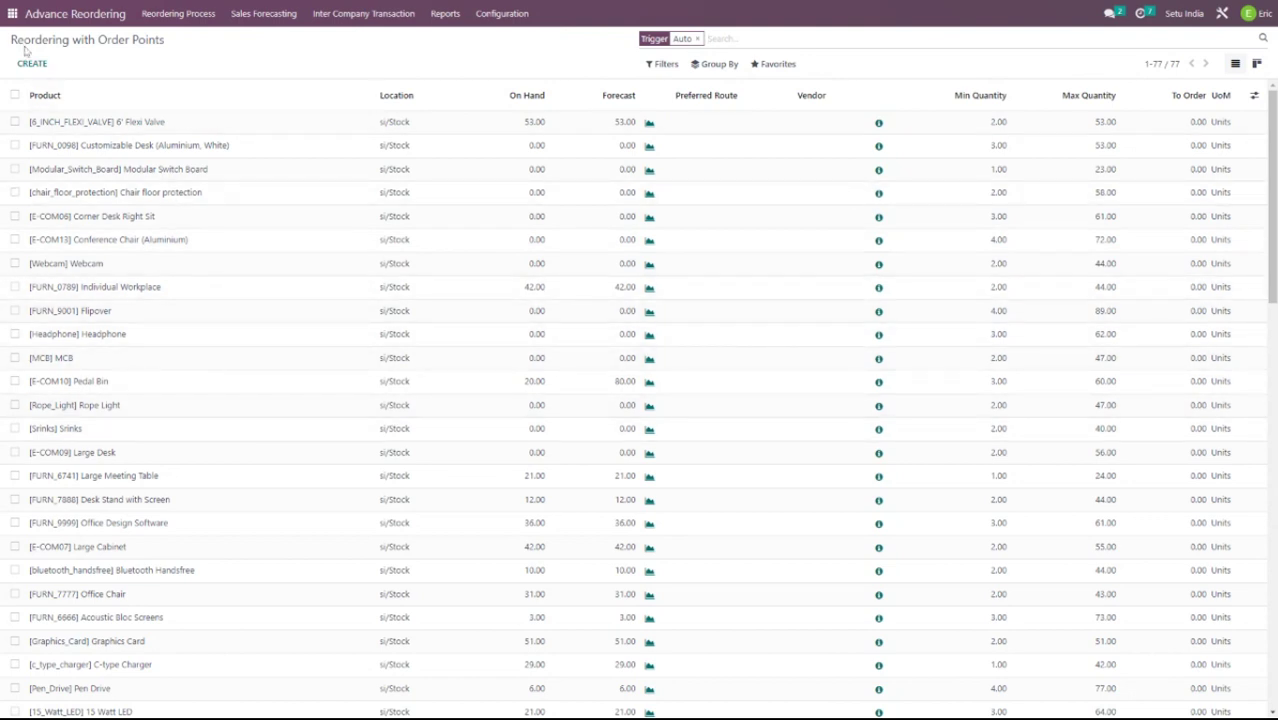
# In the Purchase app, open Setu India's newest request for quotation to Ajanta Furniture and review its product quantities and source documents.
pyautogui.click(8, 16)
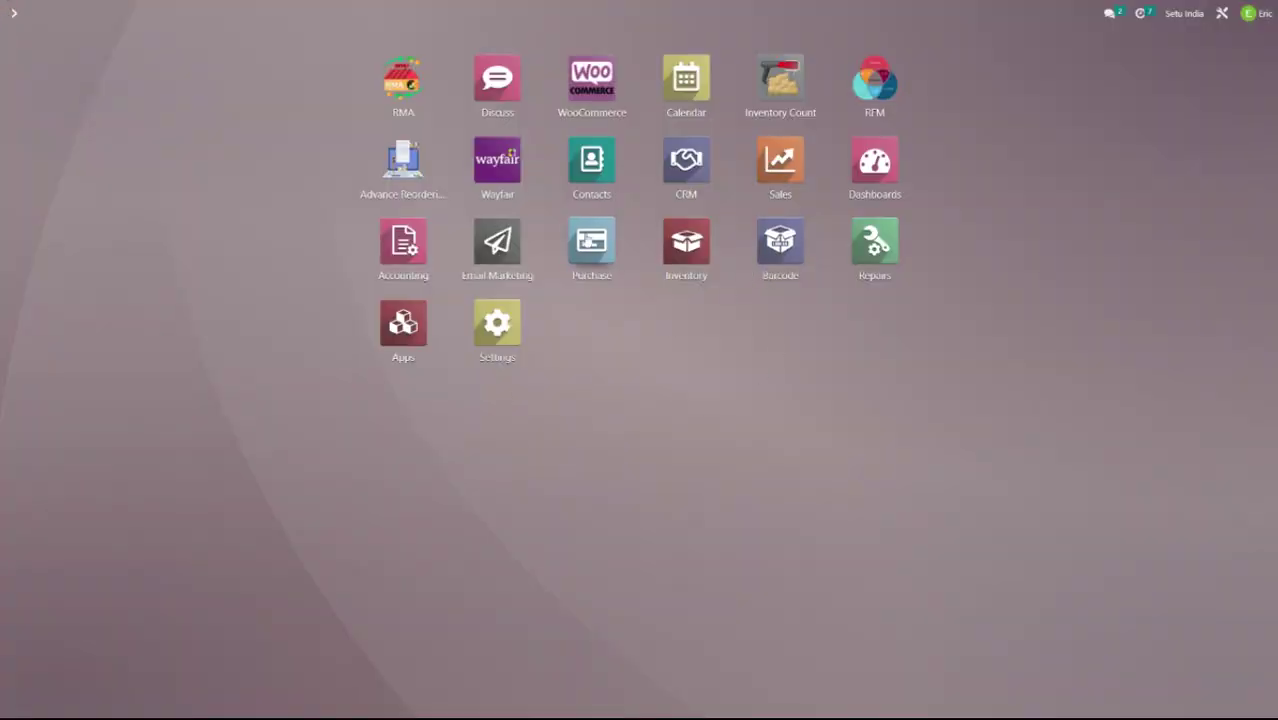
pyautogui.click(591, 240)
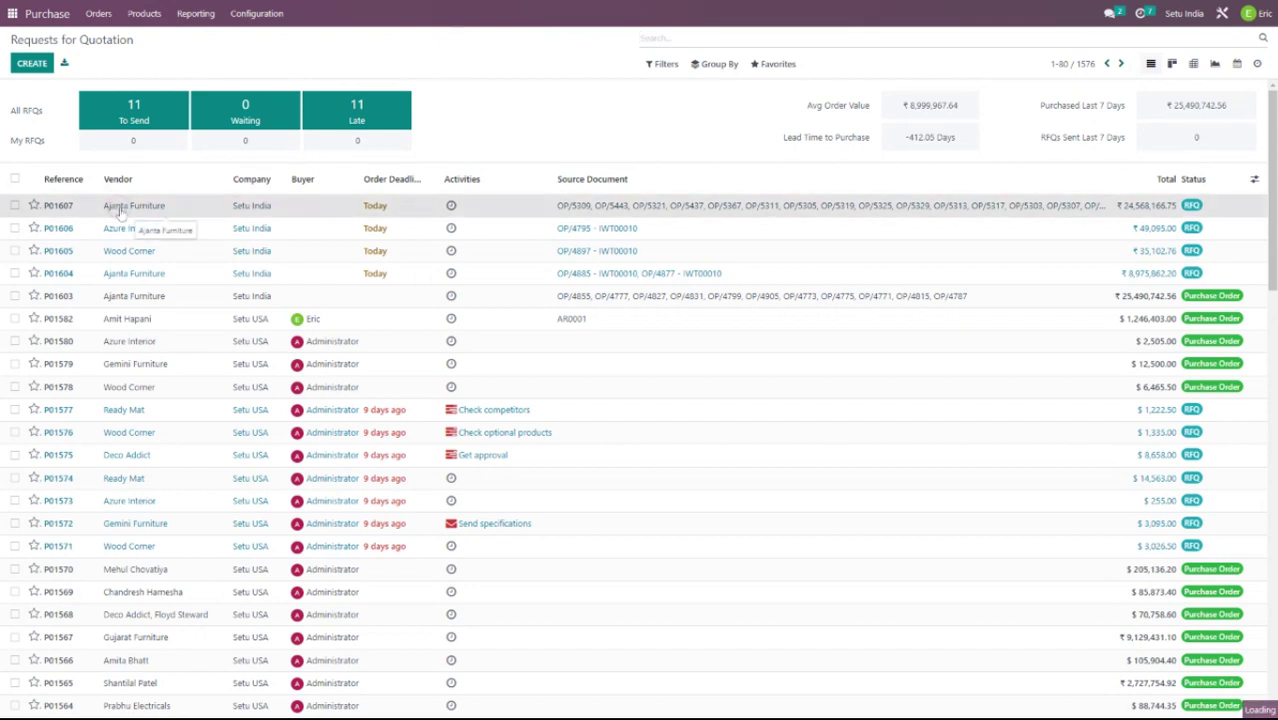
pyautogui.click(121, 210)
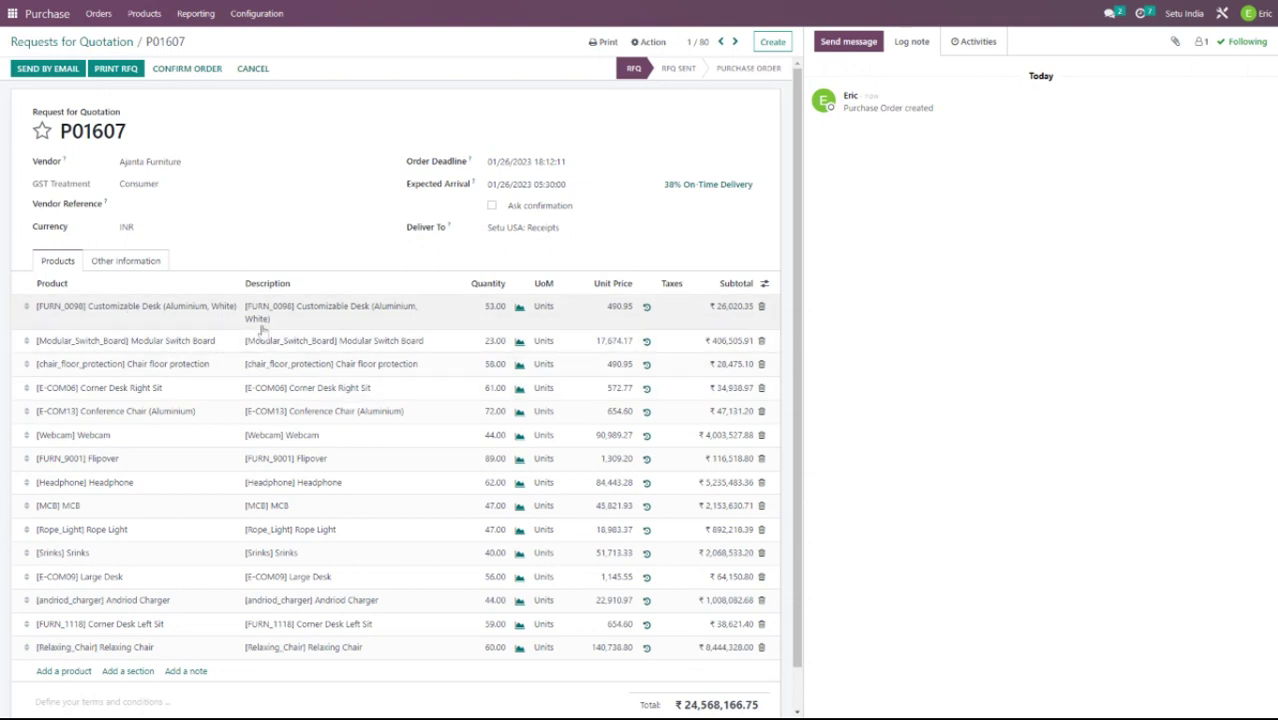
pyautogui.scroll(-1, 241, 346)
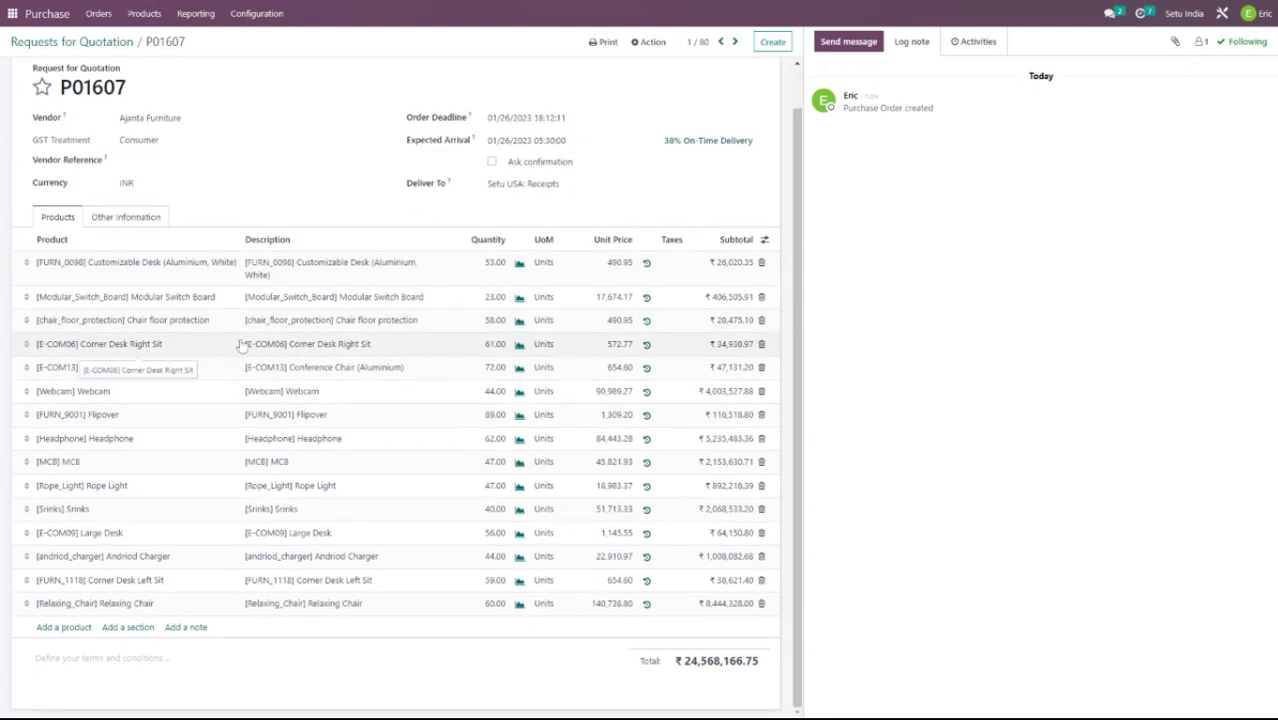
pyautogui.click(115, 220)
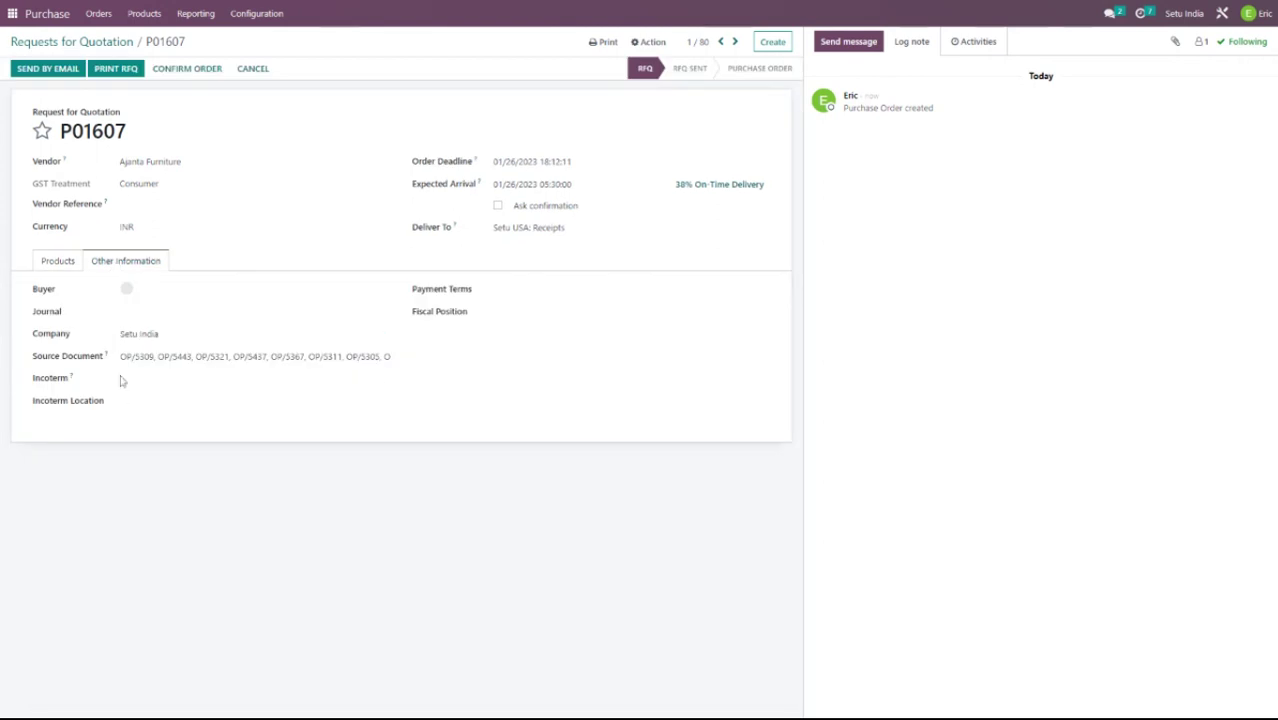
pyautogui.click(56, 261)
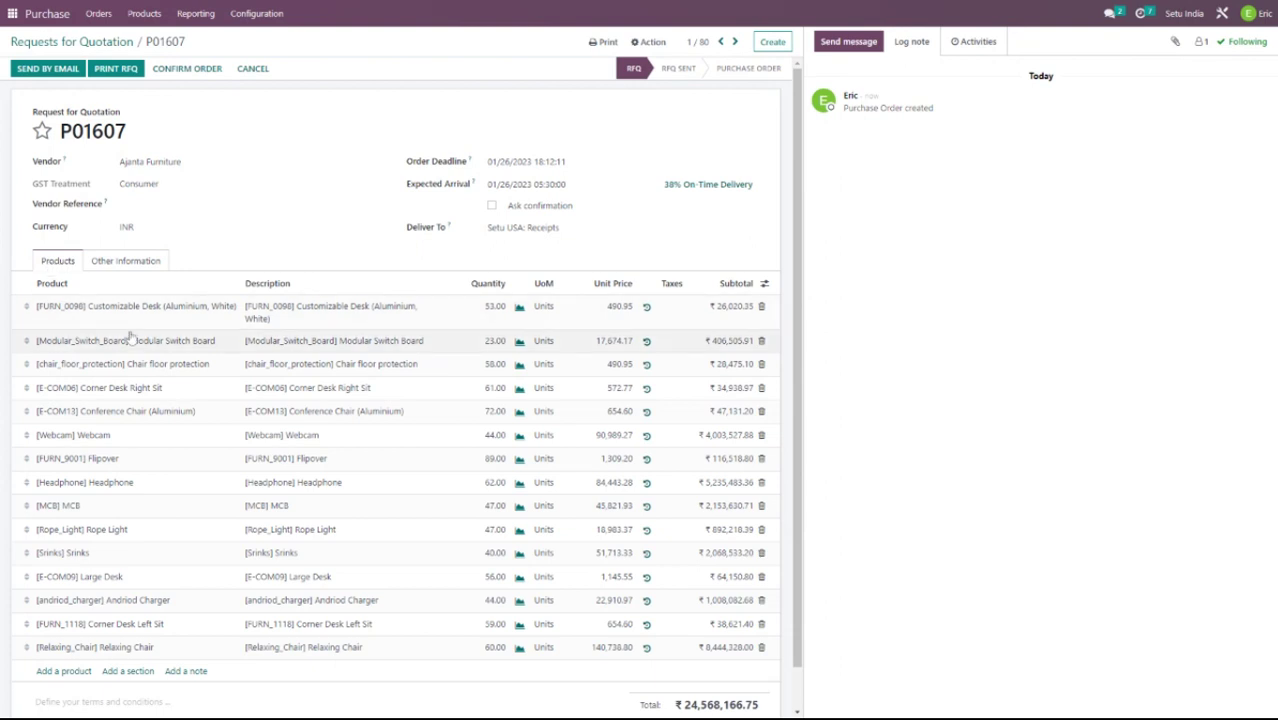
pyautogui.scroll(-1, 103, 414)
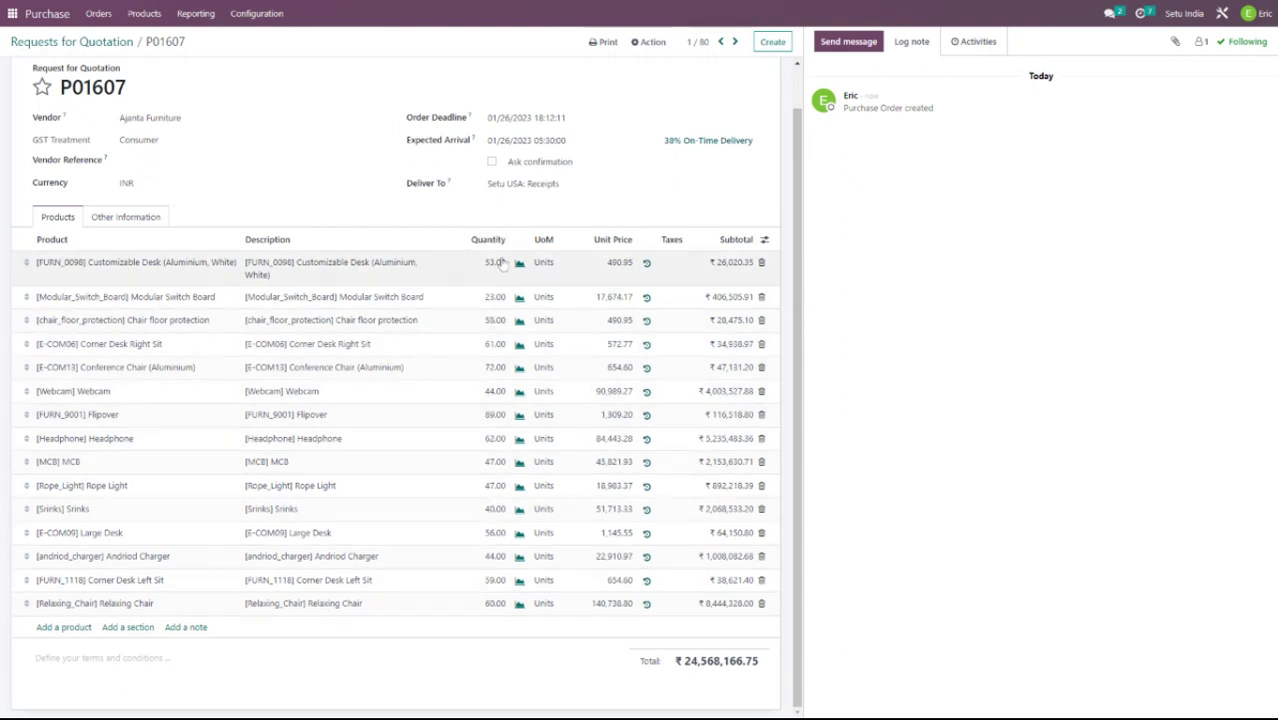
pyautogui.scroll(1, 428, 379)
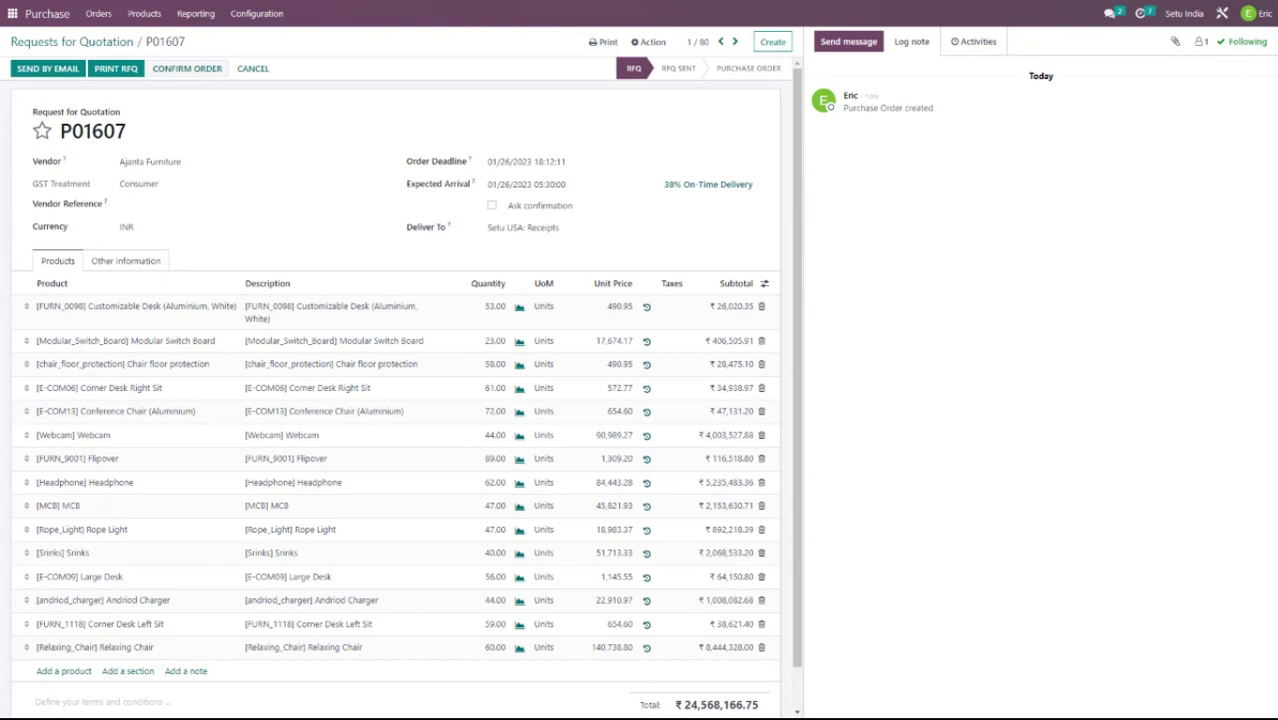
# Confirm the Ajanta Furniture request as a purchase order and validate its receipt, processing all quantities as an immediate transfer.
pyautogui.click(199, 70)
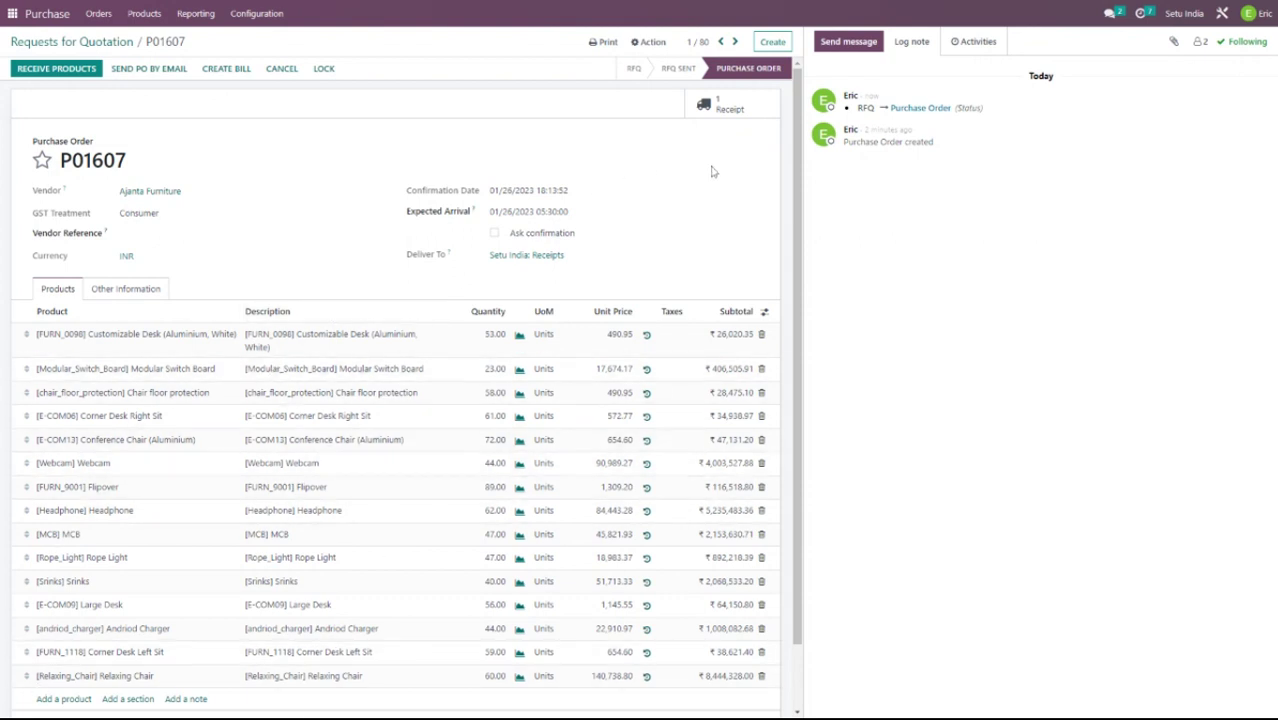
pyautogui.click(70, 69)
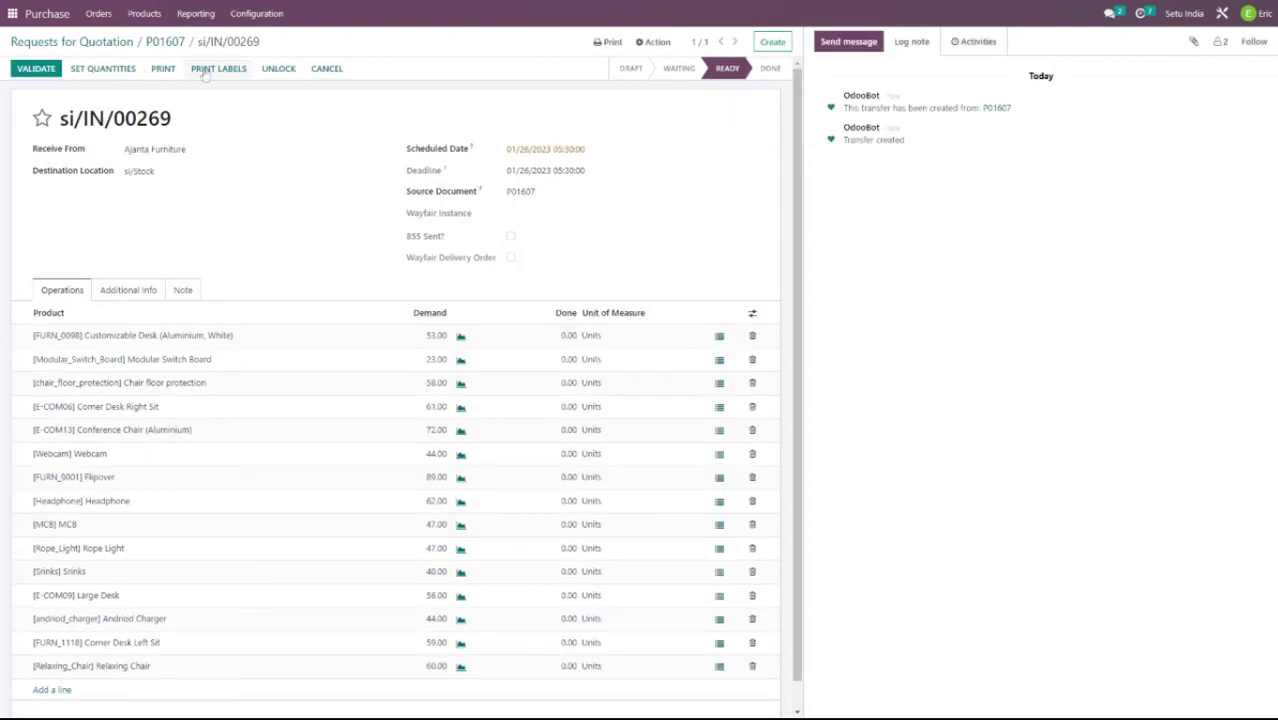
pyautogui.click(36, 67)
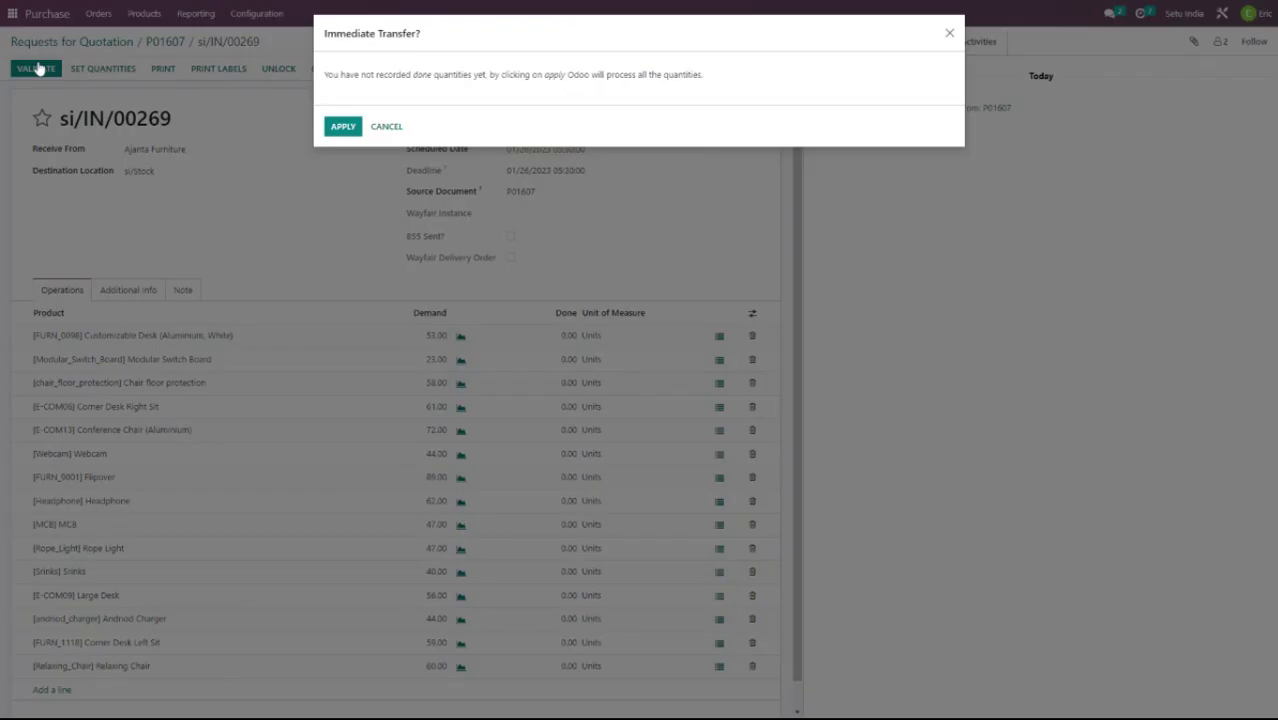
pyautogui.click(343, 128)
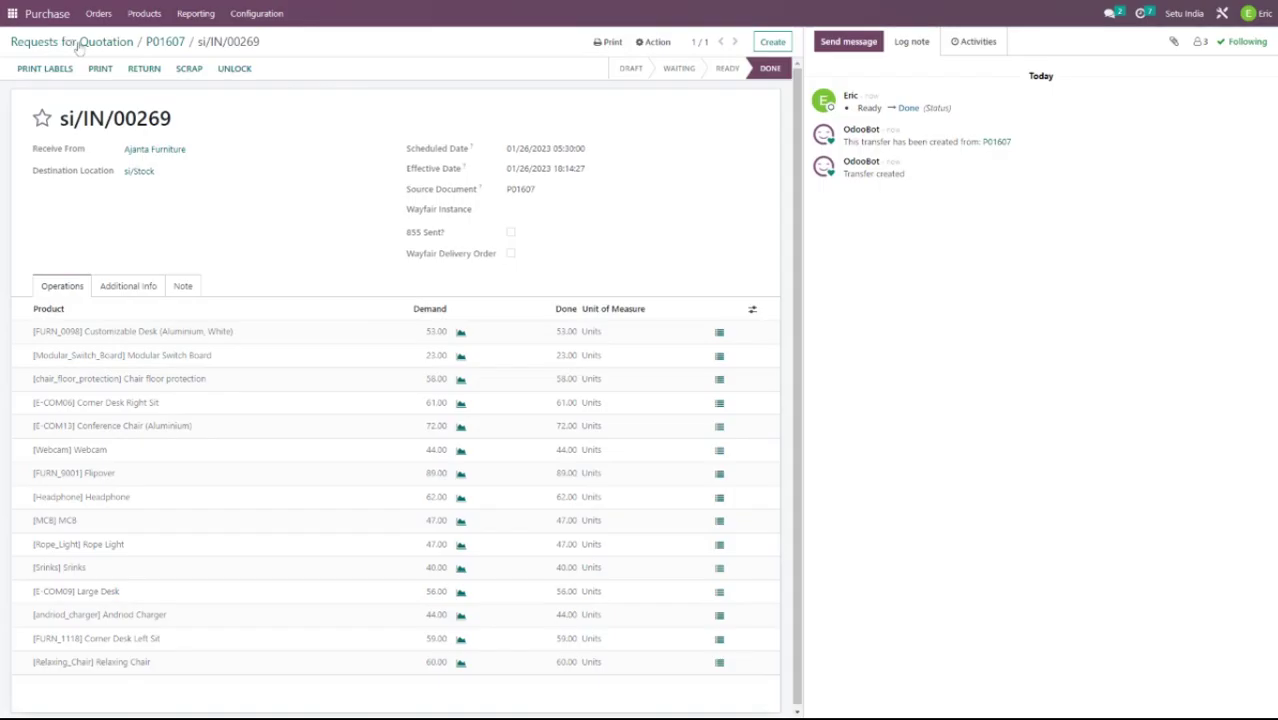
# Reopen the confirmed Ajanta Furniture purchase order, check its received quantities and linked receipt, and return to the requests for quotation.
pyautogui.click(78, 44)
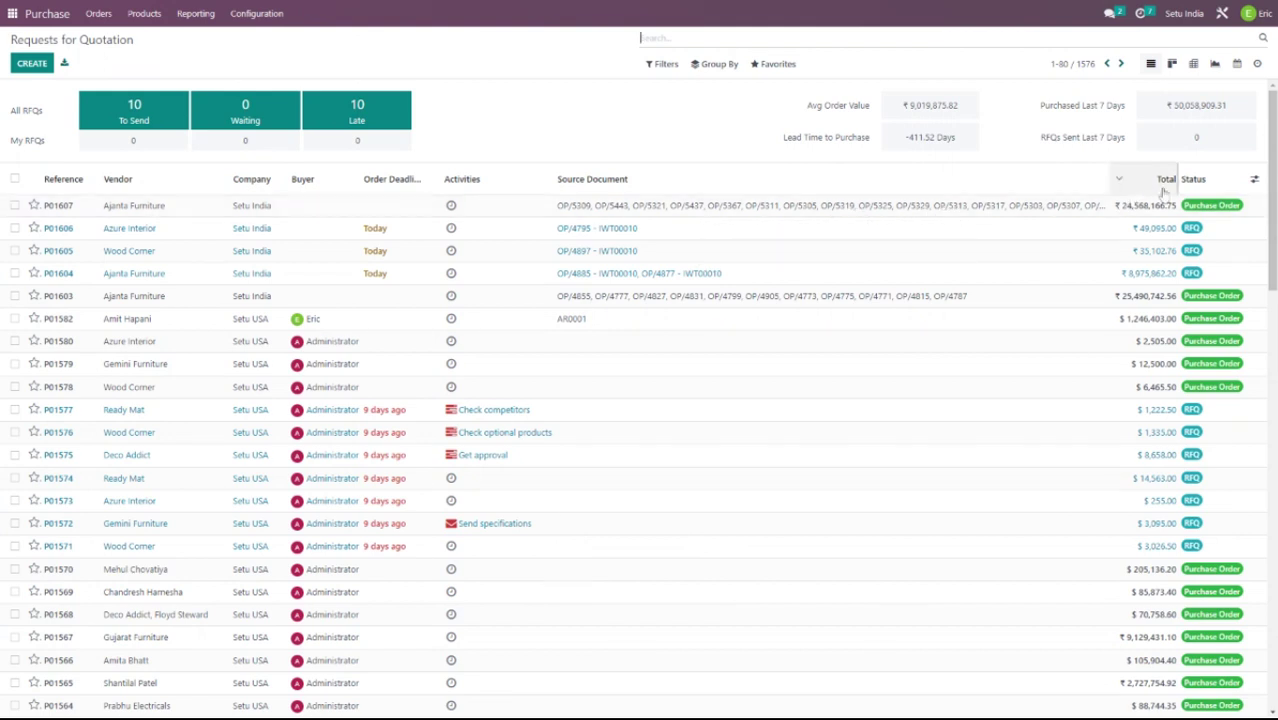
pyautogui.click(803, 209)
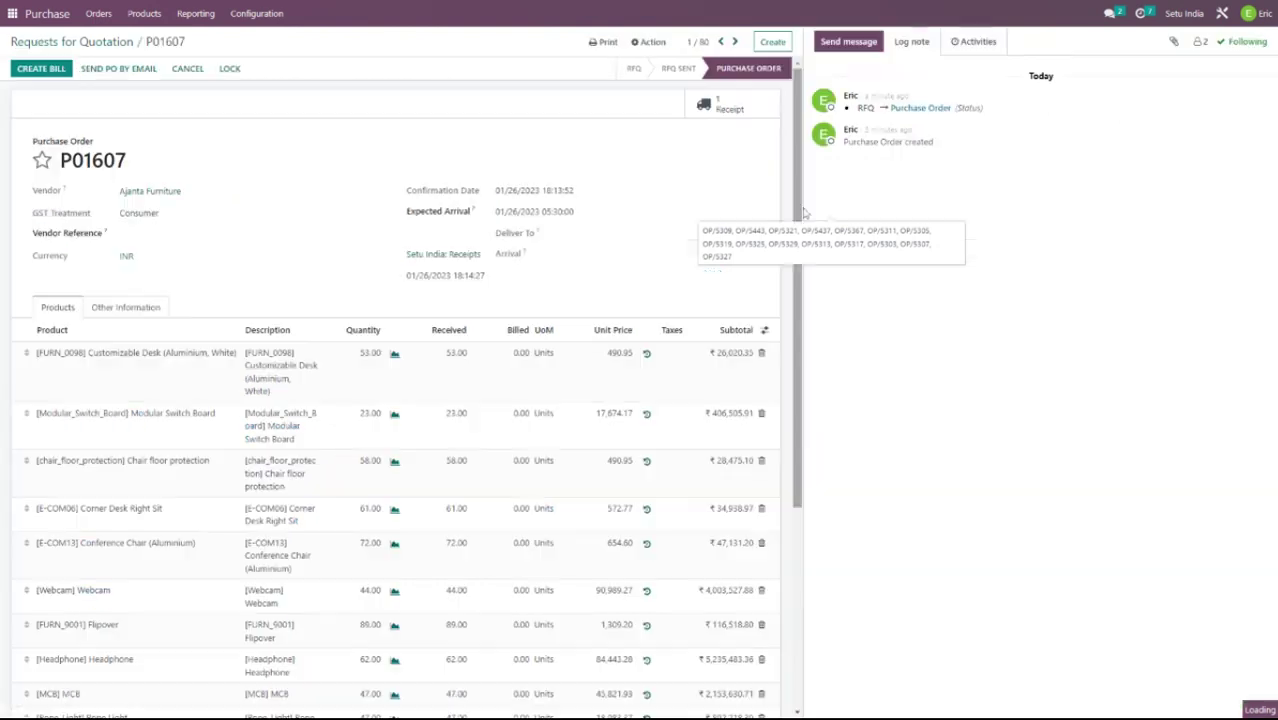
pyautogui.scroll(-6, 513, 503)
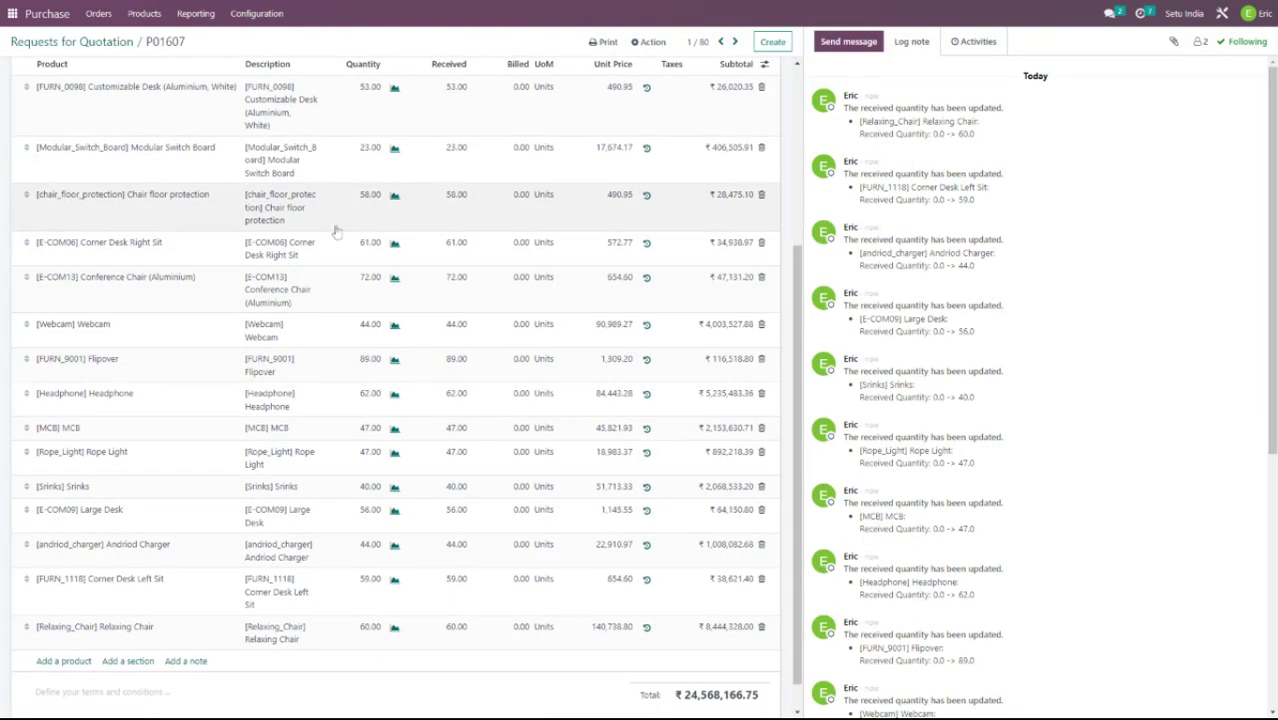
pyautogui.scroll(6, 406, 307)
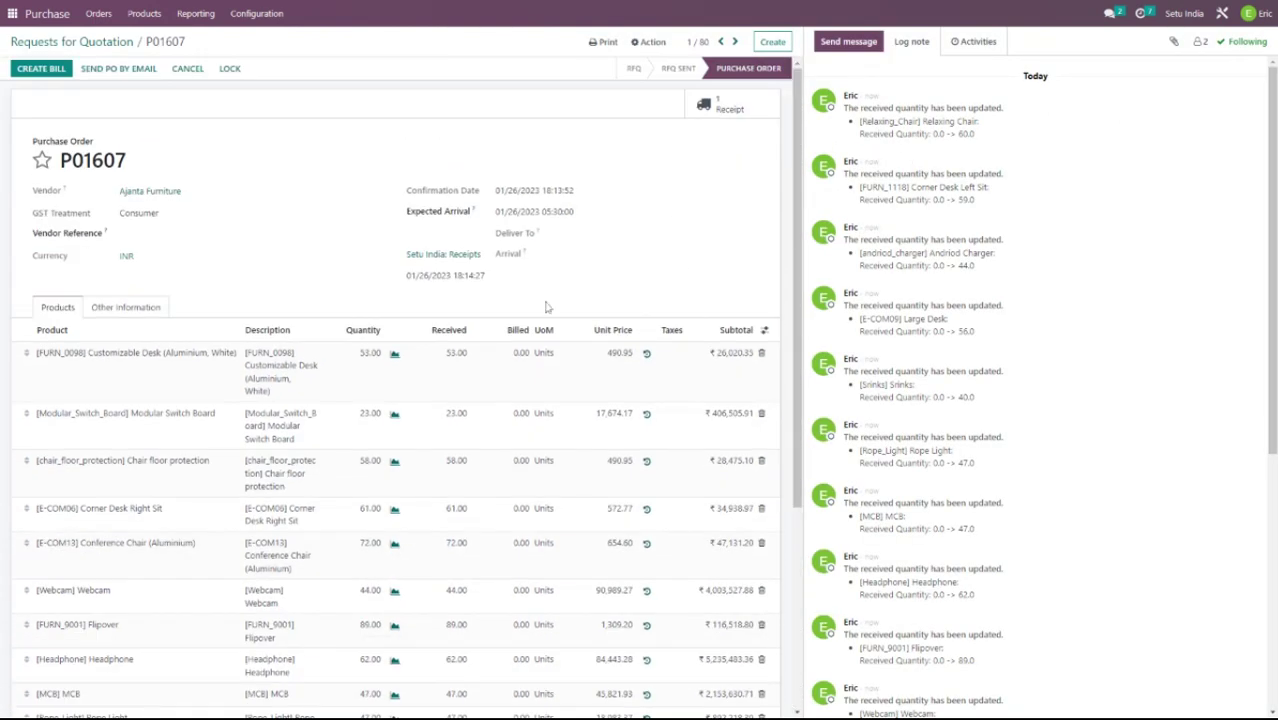
pyautogui.click(748, 106)
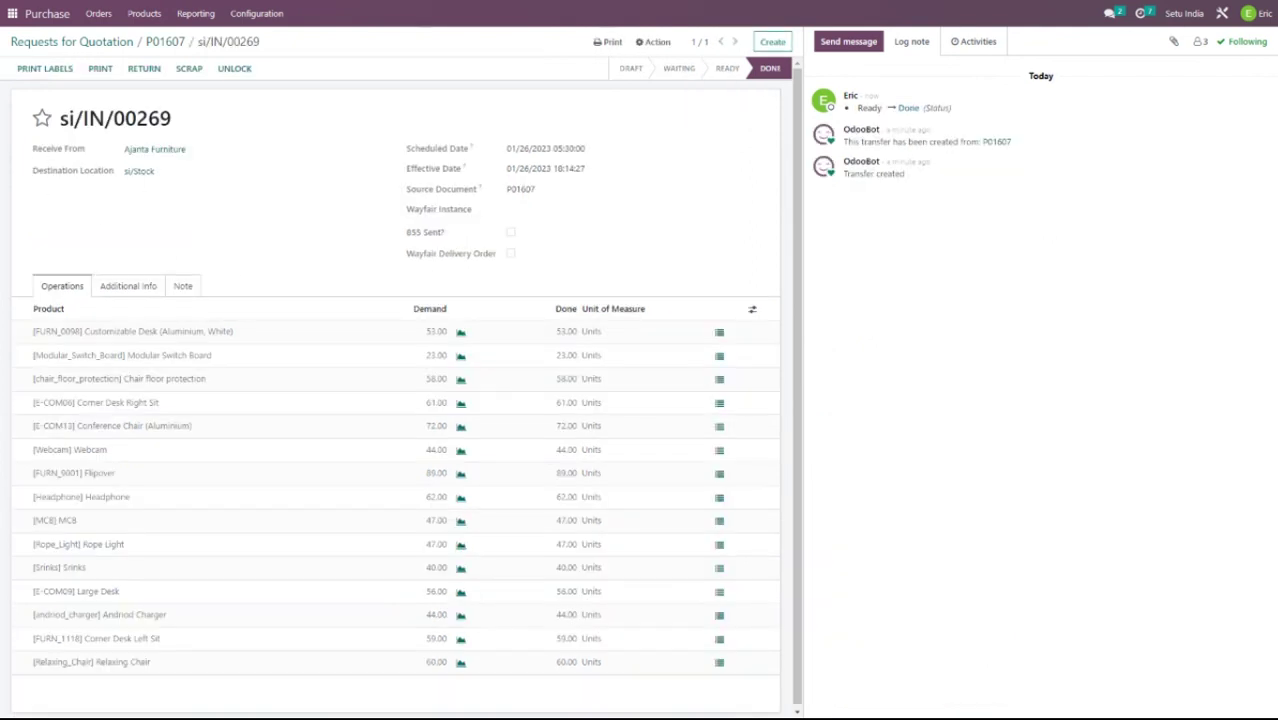
pyautogui.click(80, 42)
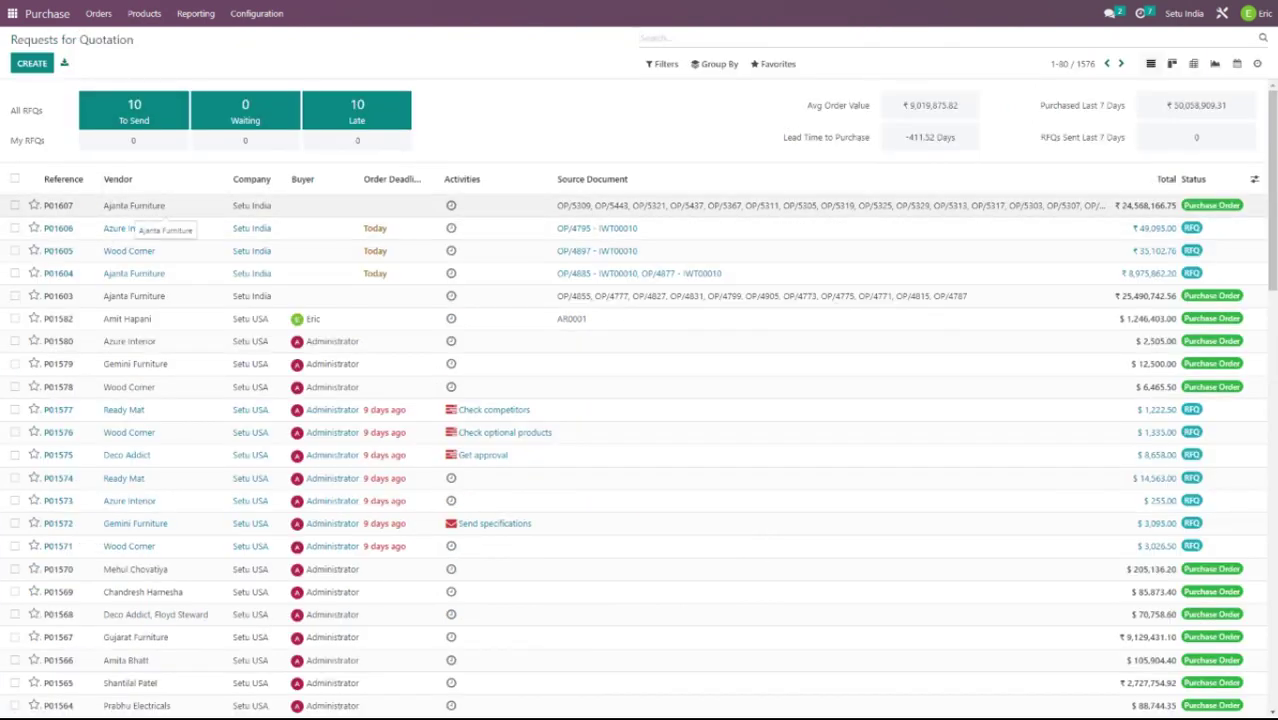
# In the Advance Reordering app, start a create/update reordering rule operation and choose Setu India 2 as the warehouse.
pyautogui.click(12, 13)
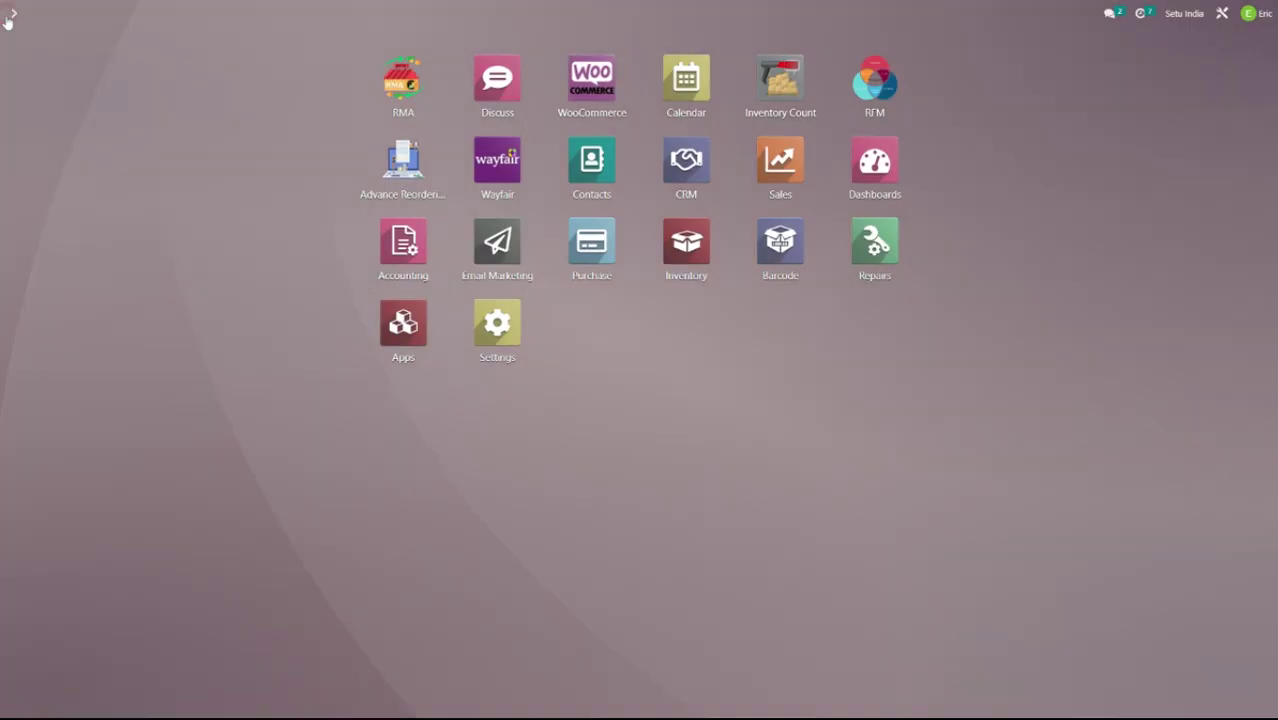
pyautogui.click(403, 160)
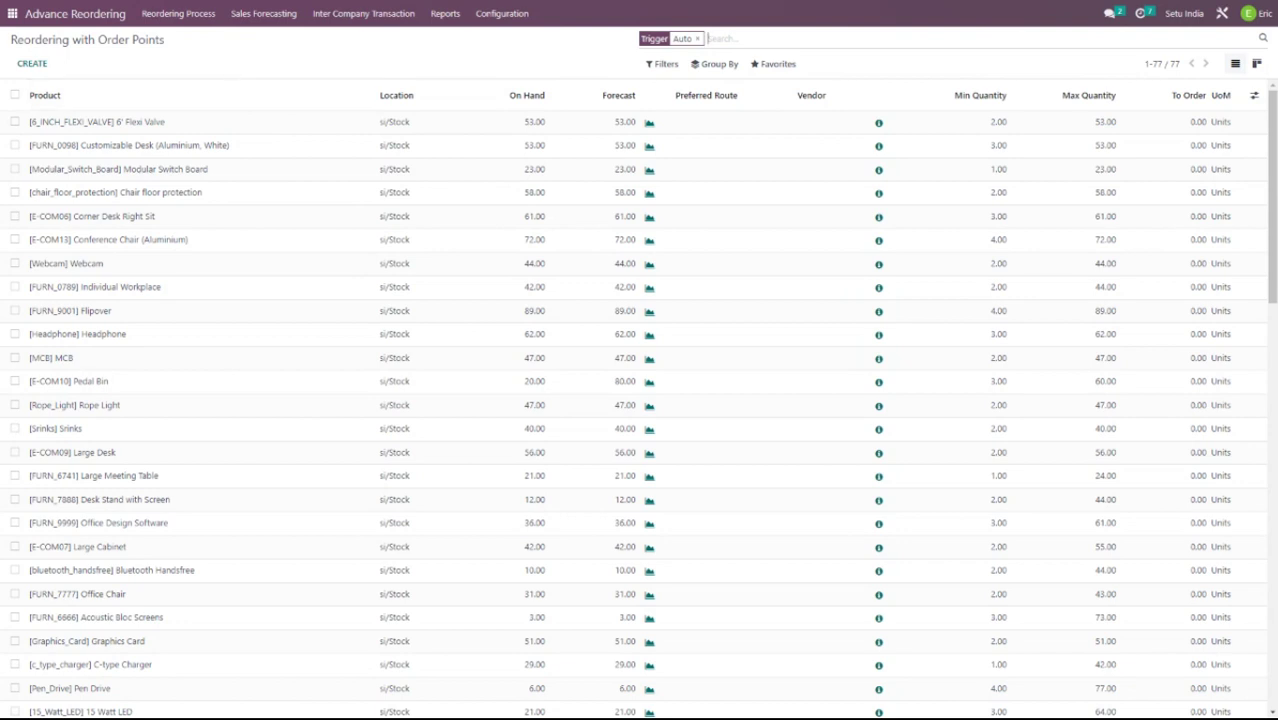
pyautogui.click(178, 13)
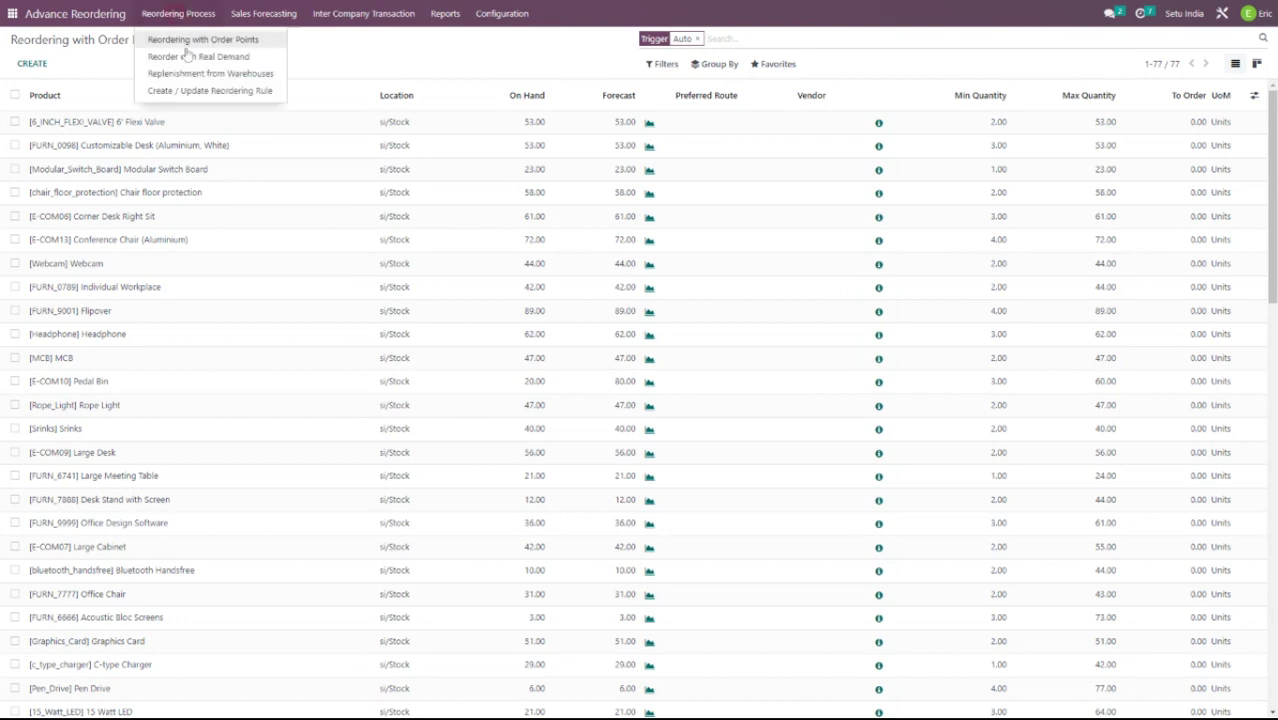
pyautogui.click(193, 93)
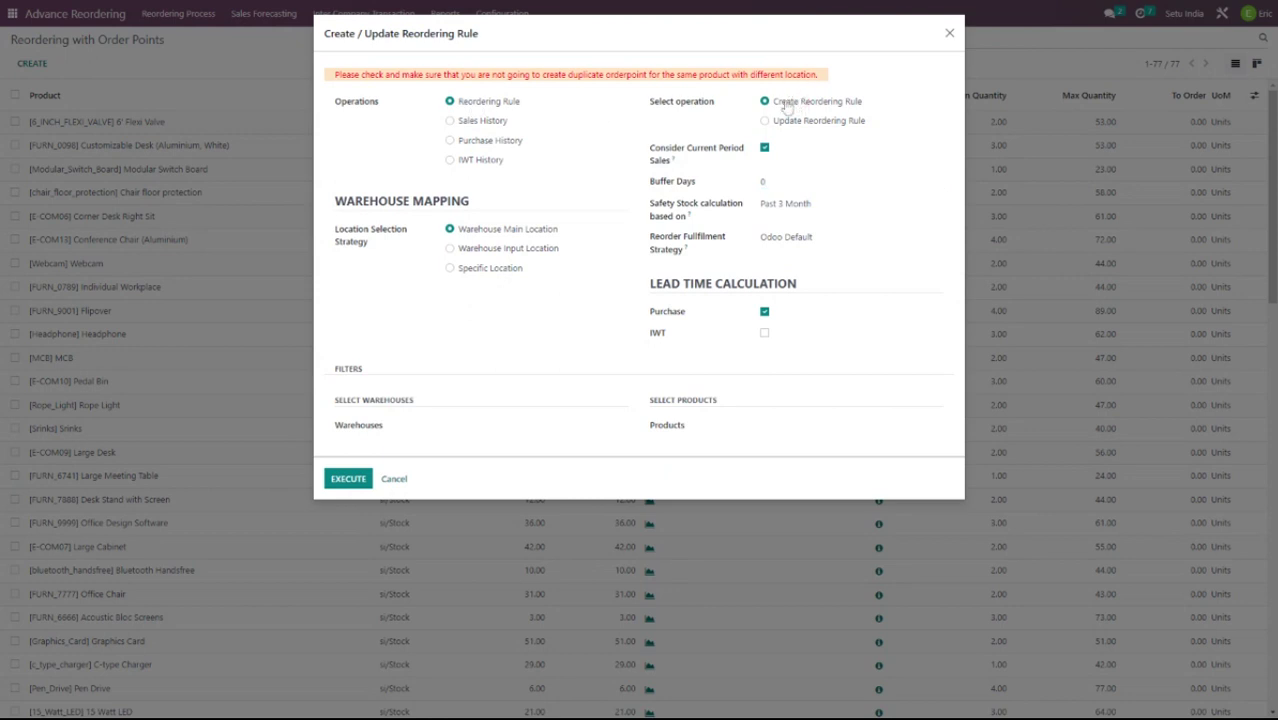
pyautogui.click(492, 425)
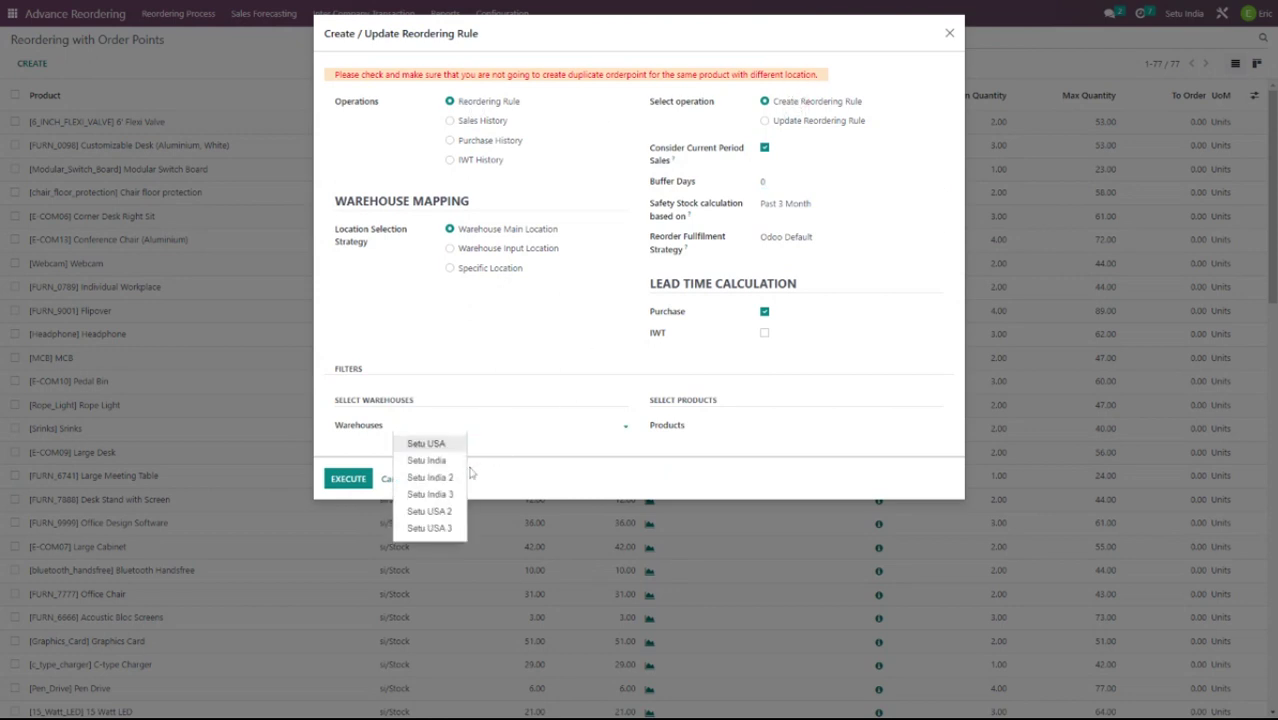
pyautogui.click(453, 478)
# Set the buffer days to 100, the safety stock calculation to Past 12 Month and the fulfillment strategy to Inter Warehouse Transfer.
pyautogui.click(705, 177)
pyautogui.write('100')
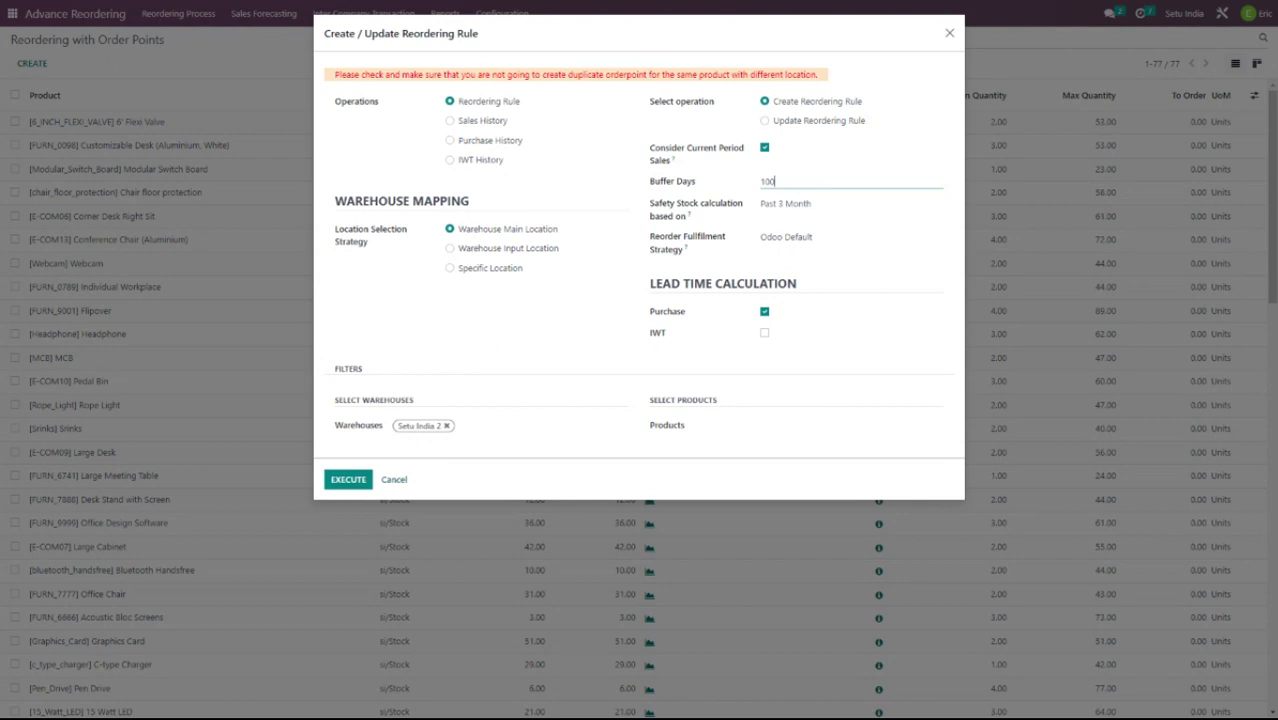
pyautogui.click(806, 204)
pyautogui.click(801, 284)
pyautogui.click(790, 238)
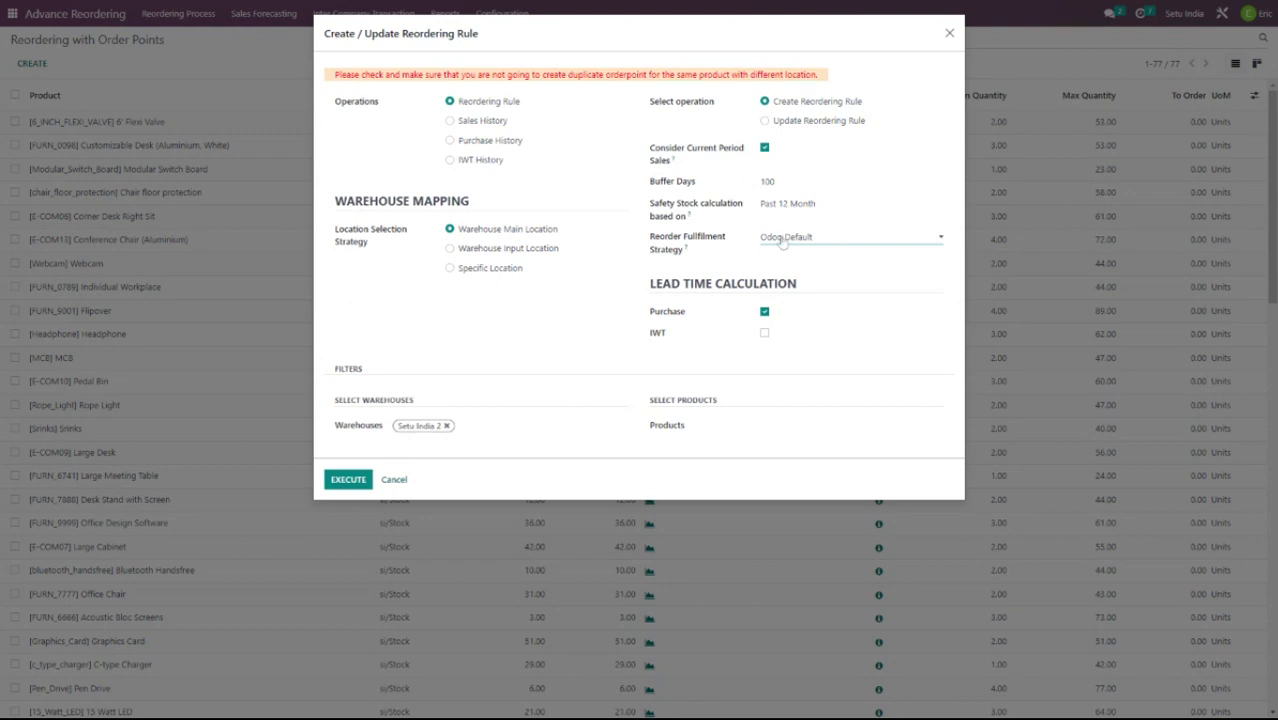
pyautogui.click(763, 278)
# Open the full product search for the rule and filter it by flexi drawer or storage box.
pyautogui.click(698, 426)
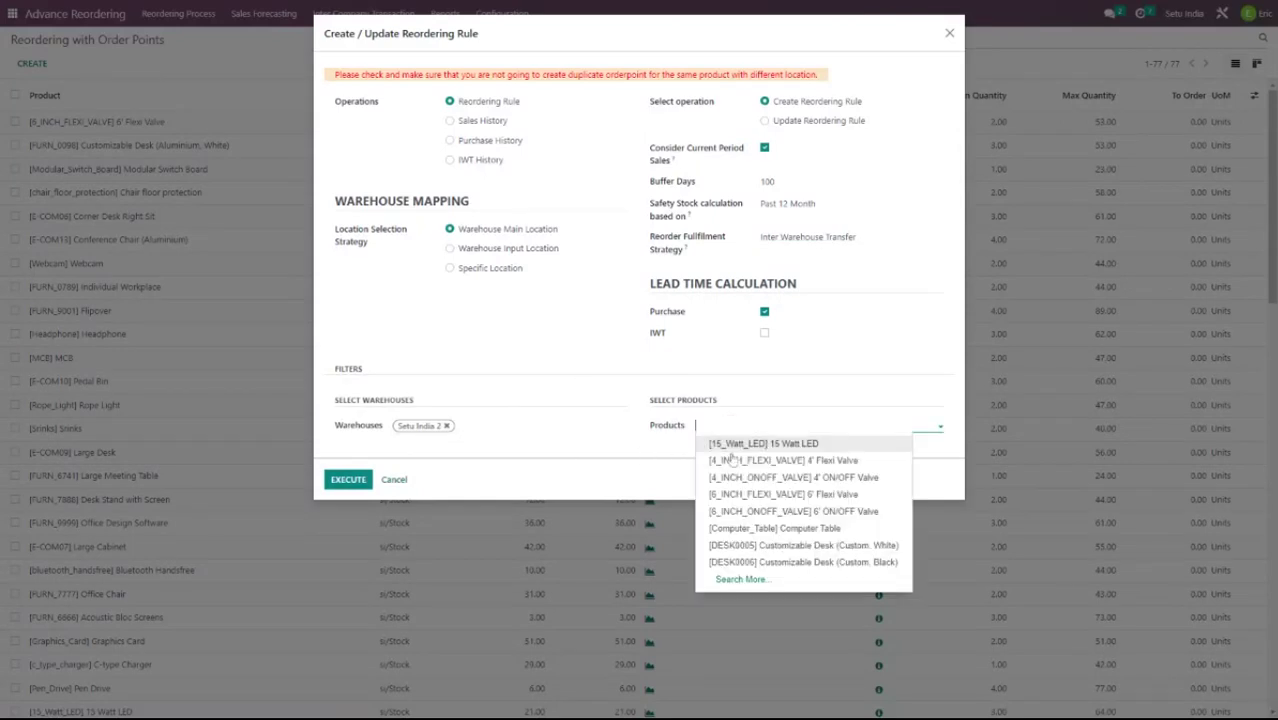
pyautogui.click(745, 581)
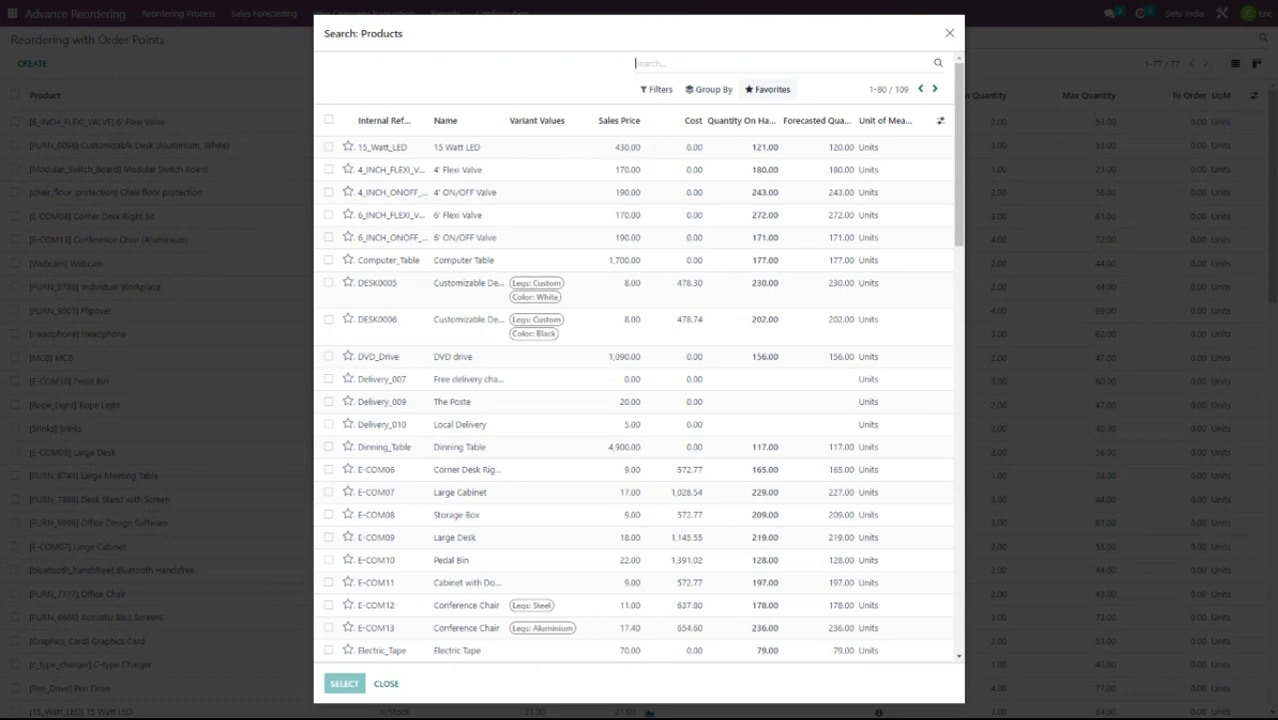
pyautogui.write('fle')
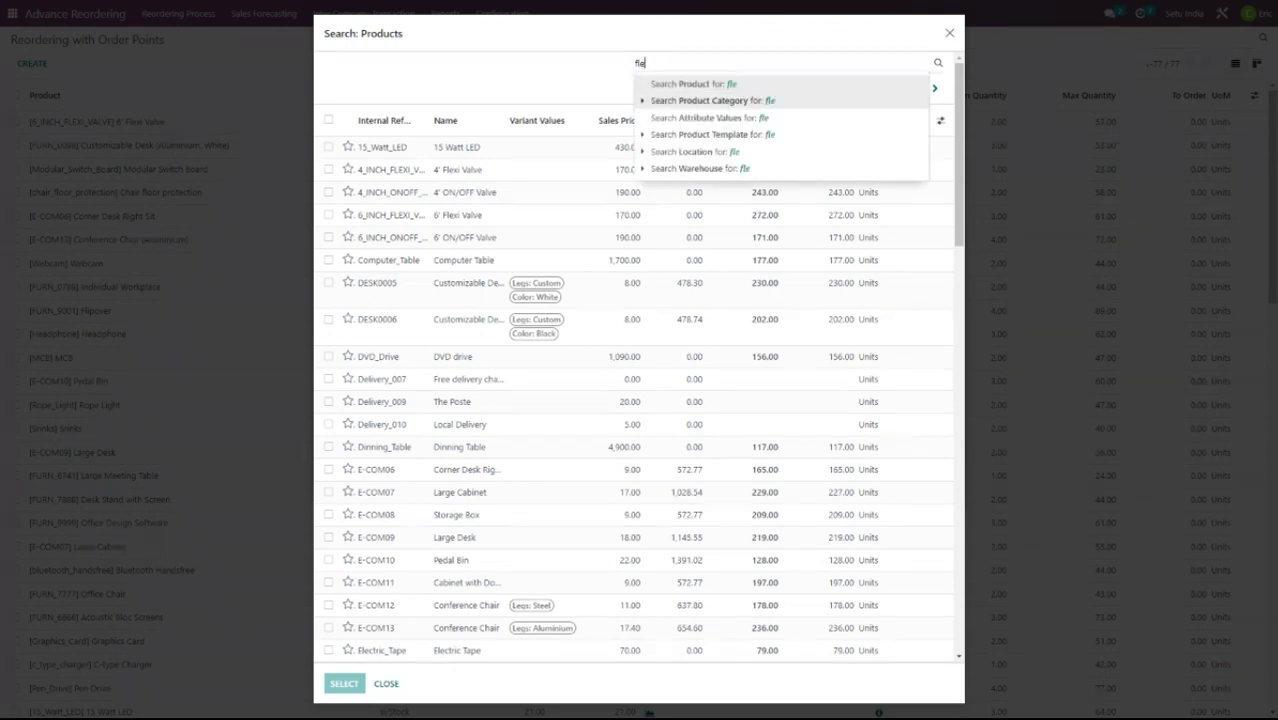
pyautogui.write('xi drawer')
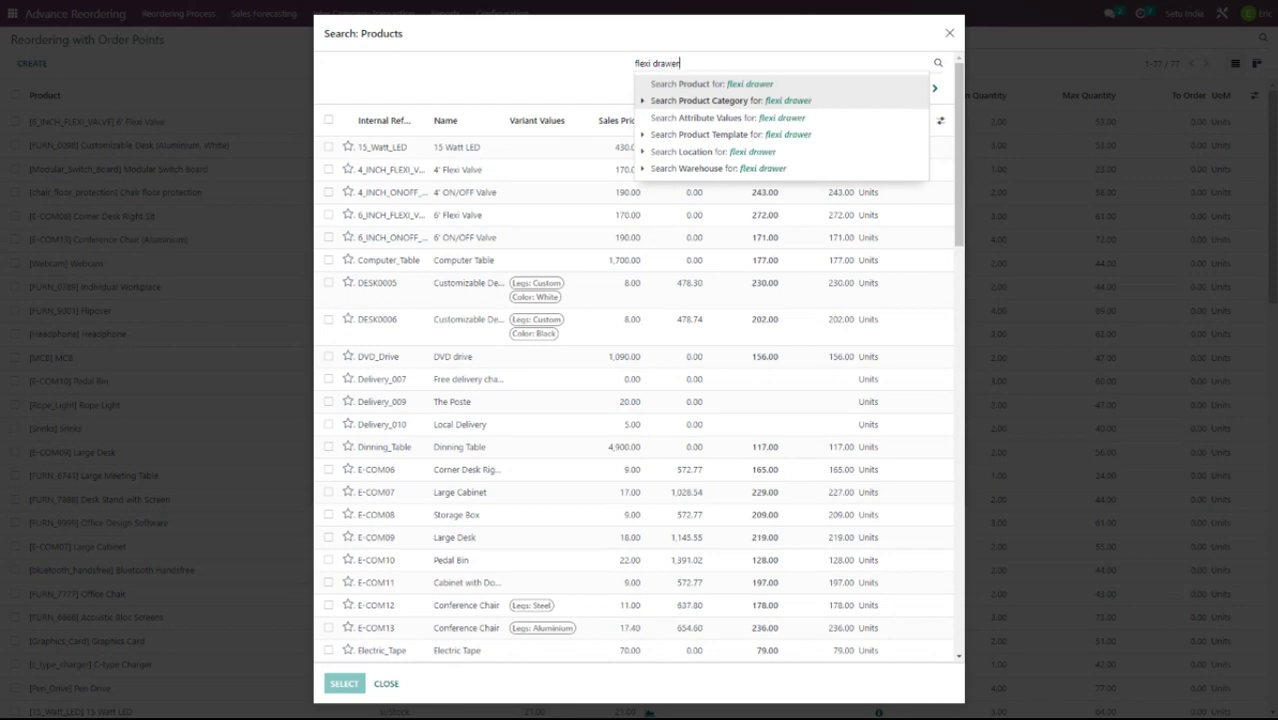
pyautogui.press('Return')
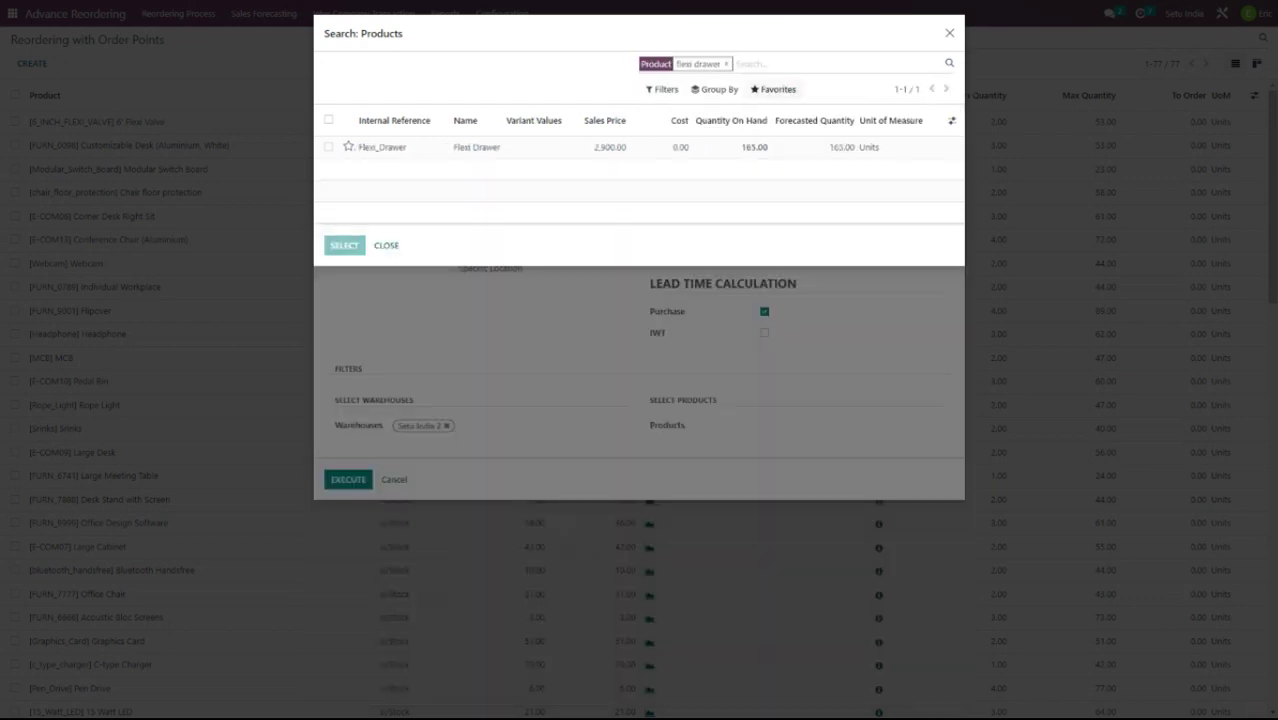
pyautogui.write('s')
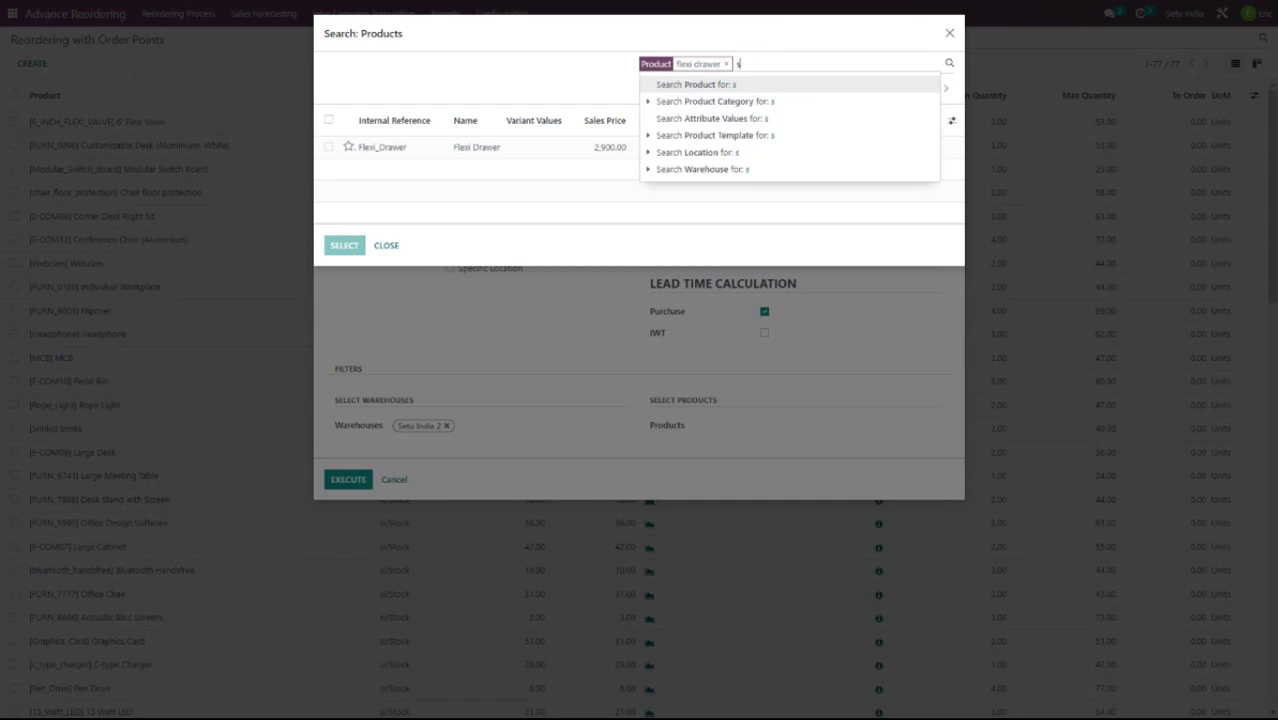
pyautogui.write('tora')
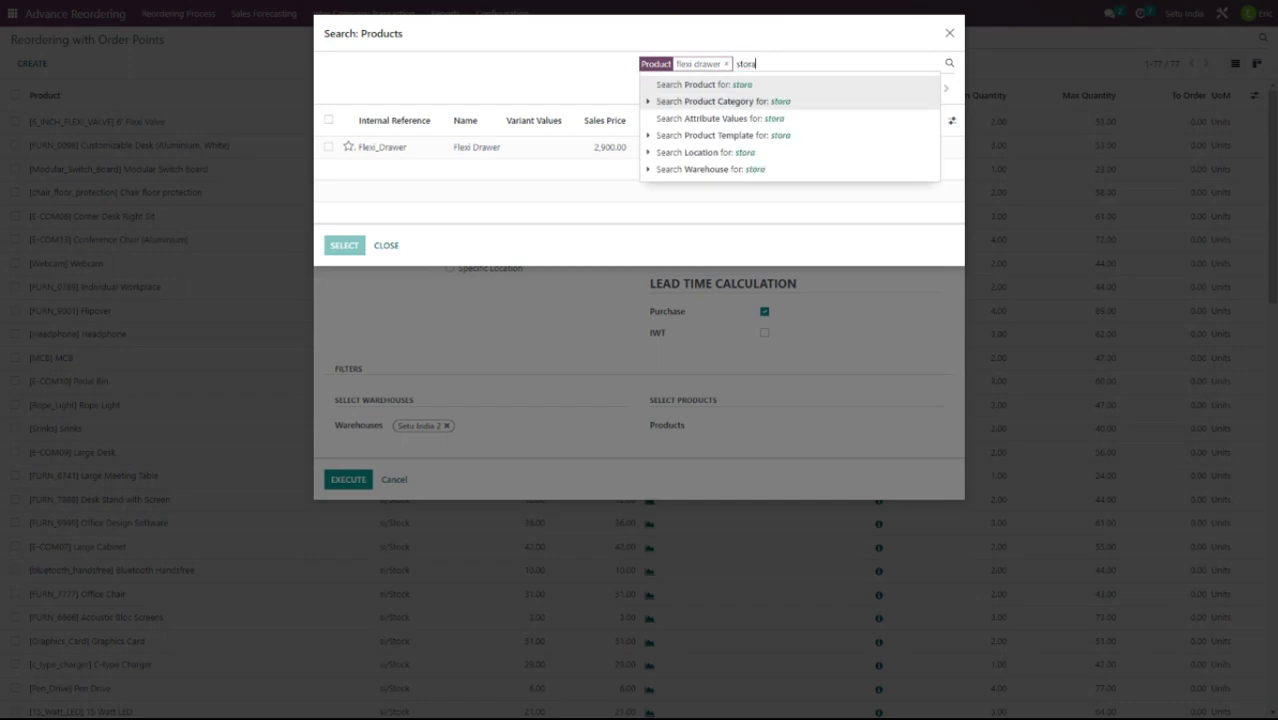
pyautogui.write('ge box')
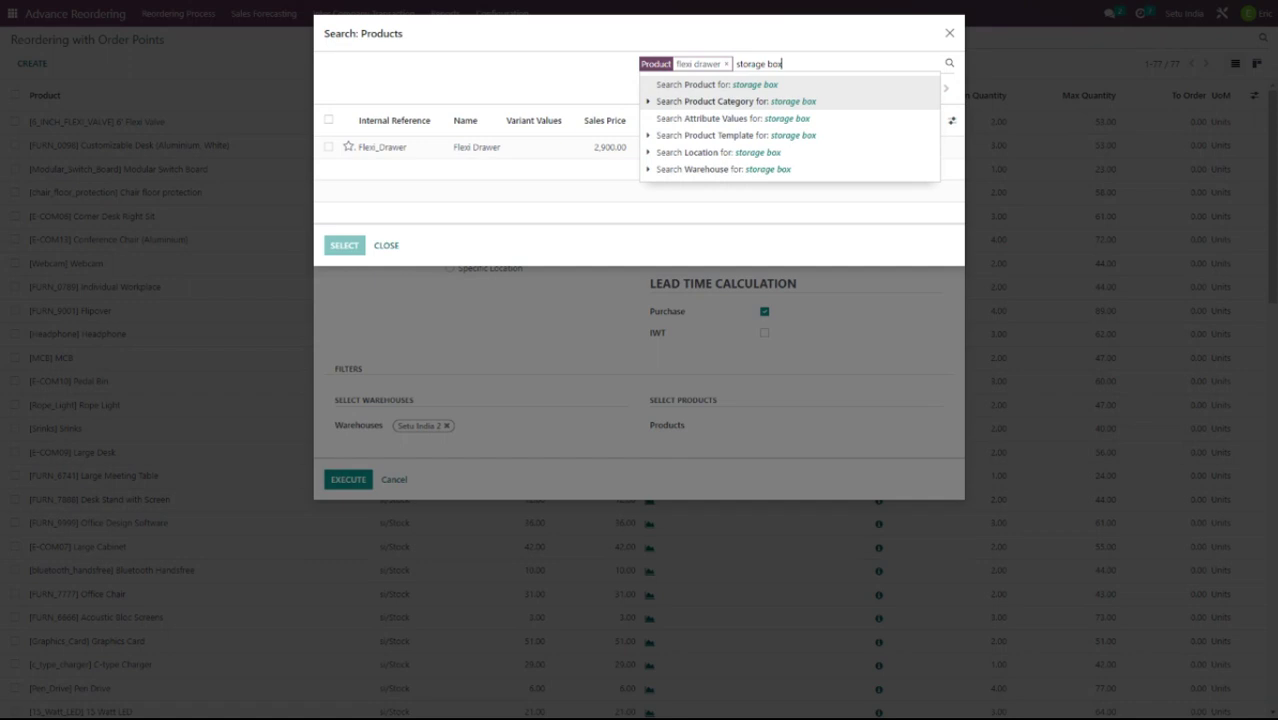
pyautogui.press('Return')
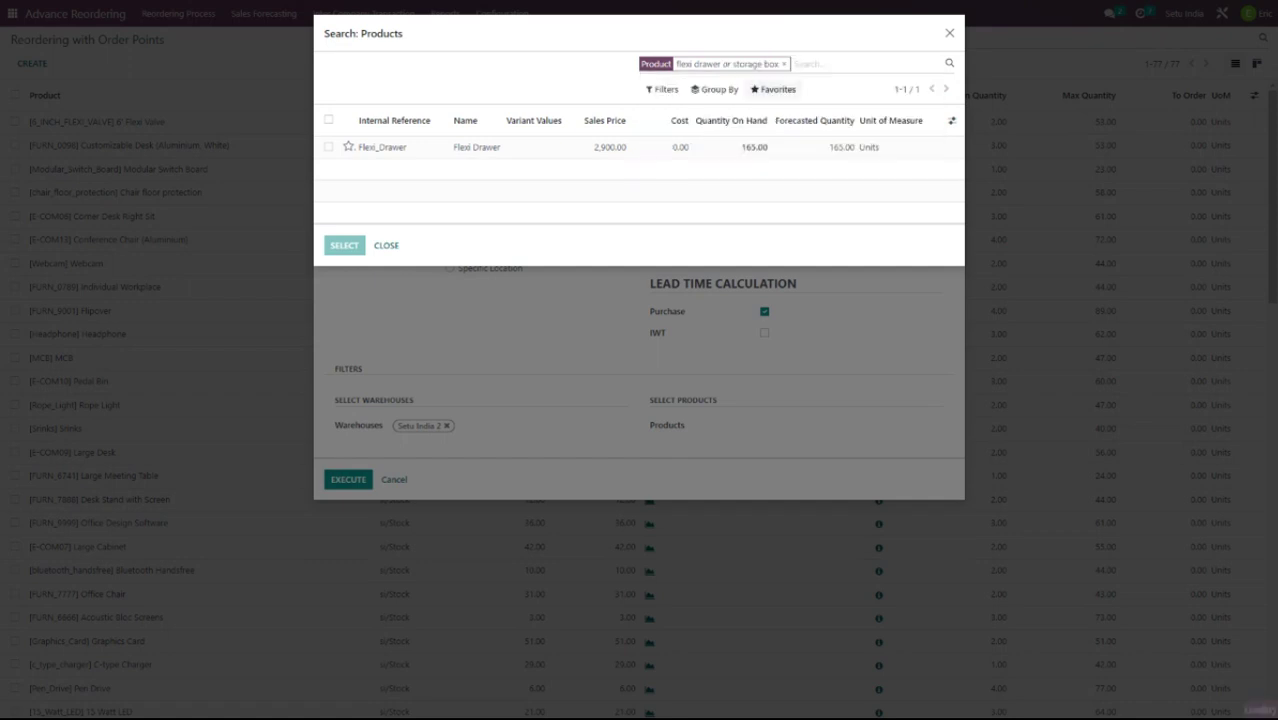
# Extend the product search filter with table fan, flexi valve and pedal bin.
pyautogui.write('tab')
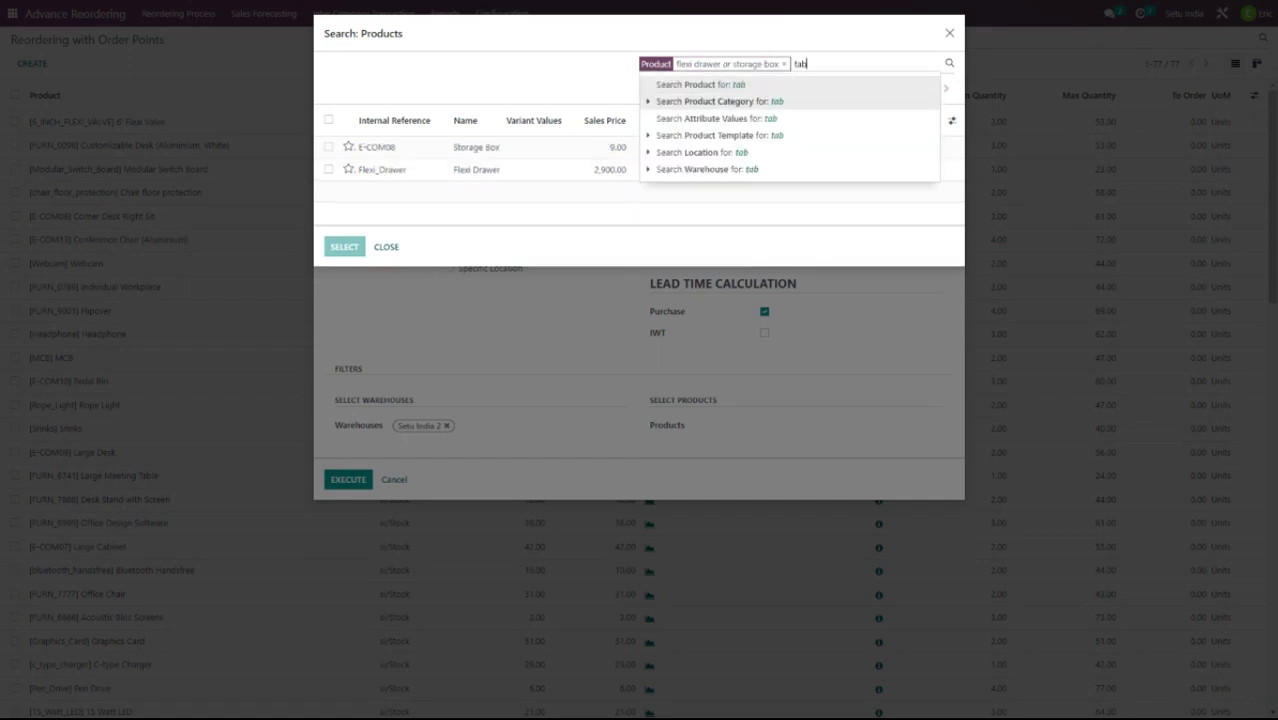
pyautogui.write('le fan')
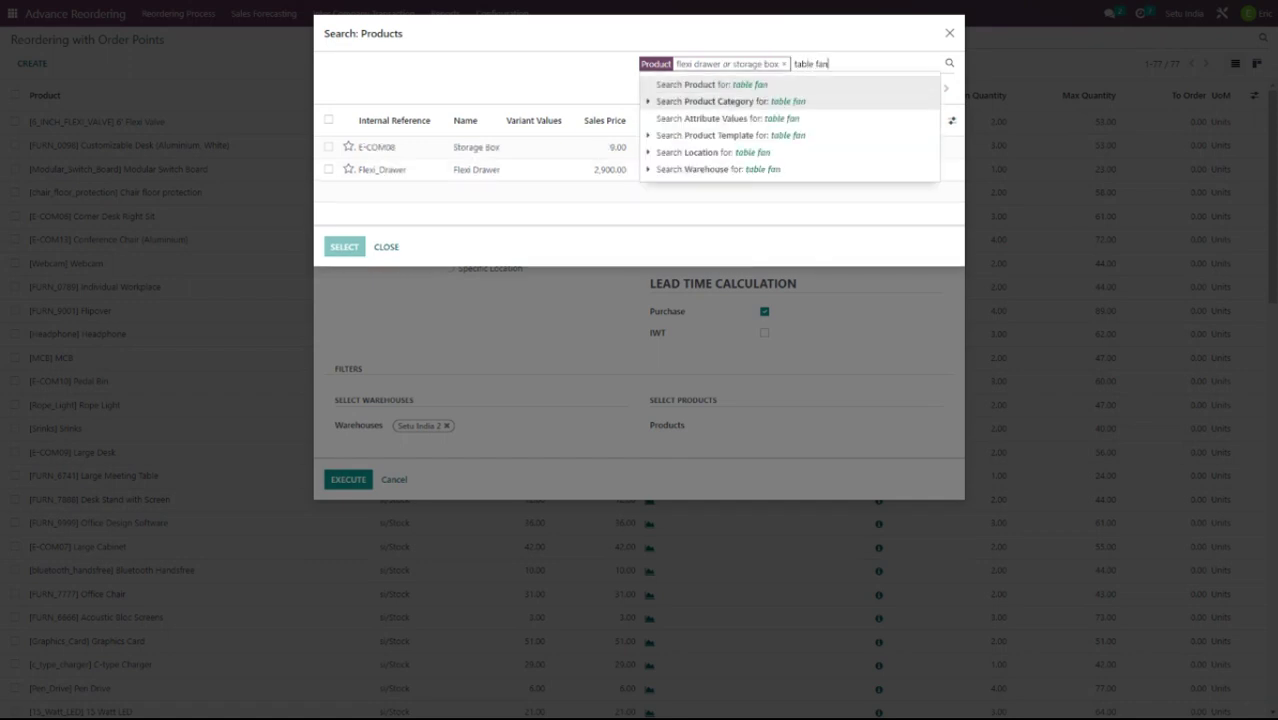
pyautogui.press('Return')
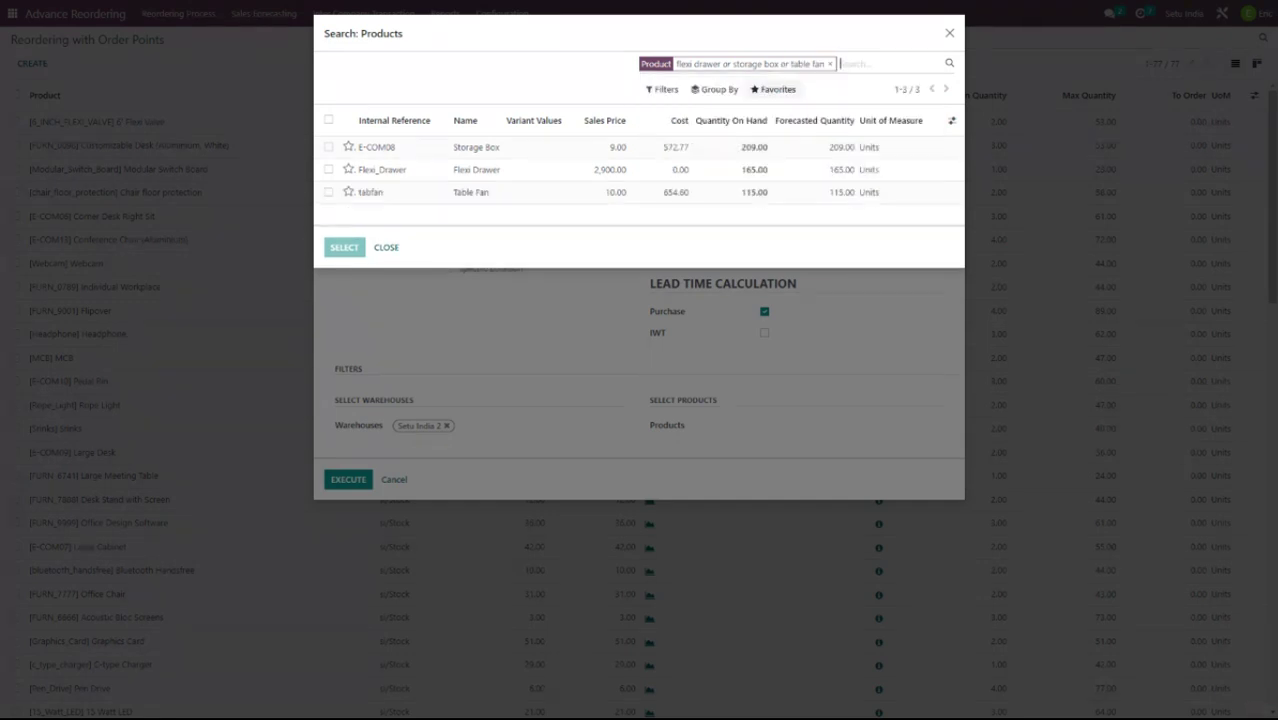
pyautogui.write('flexi valve')
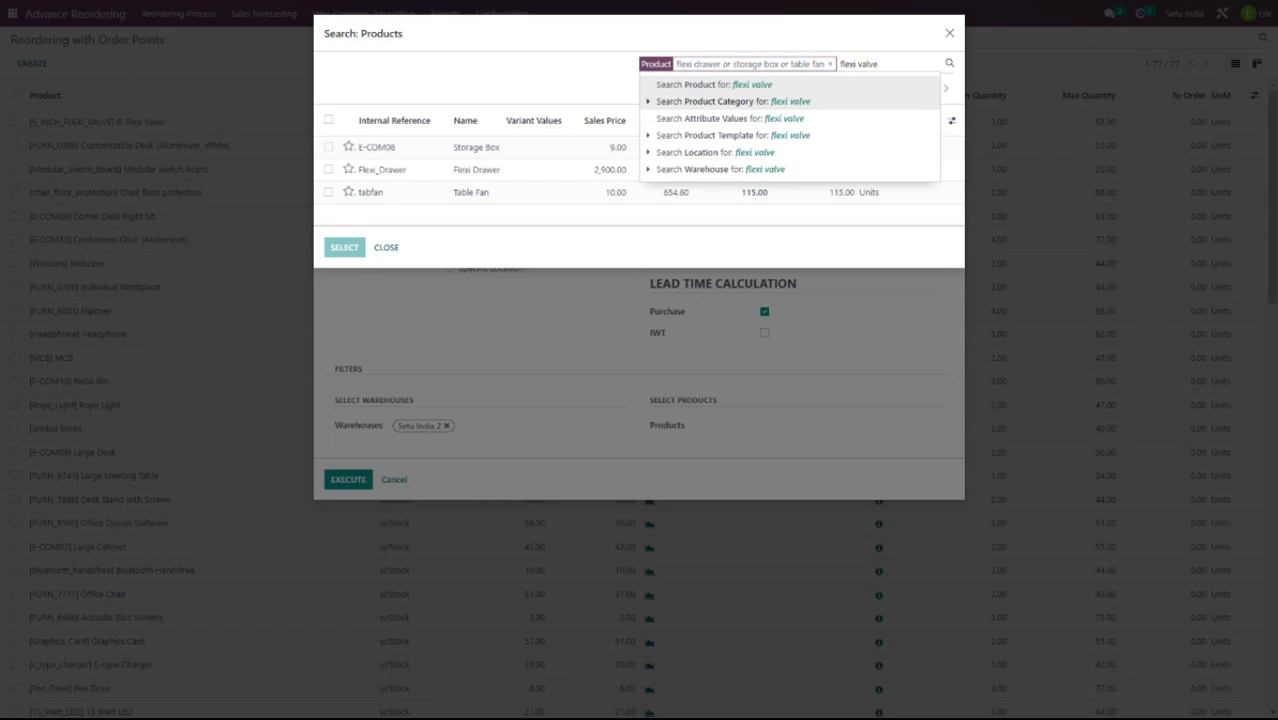
pyautogui.press('Return')
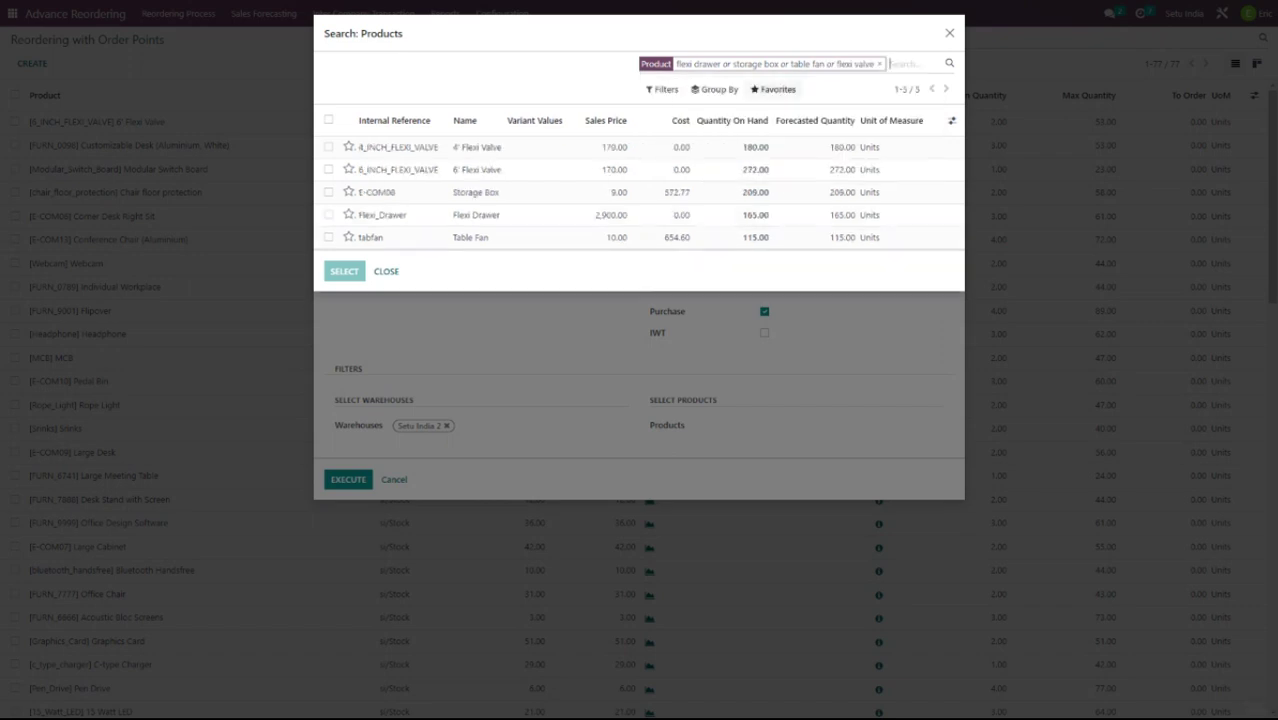
pyautogui.write('ped')
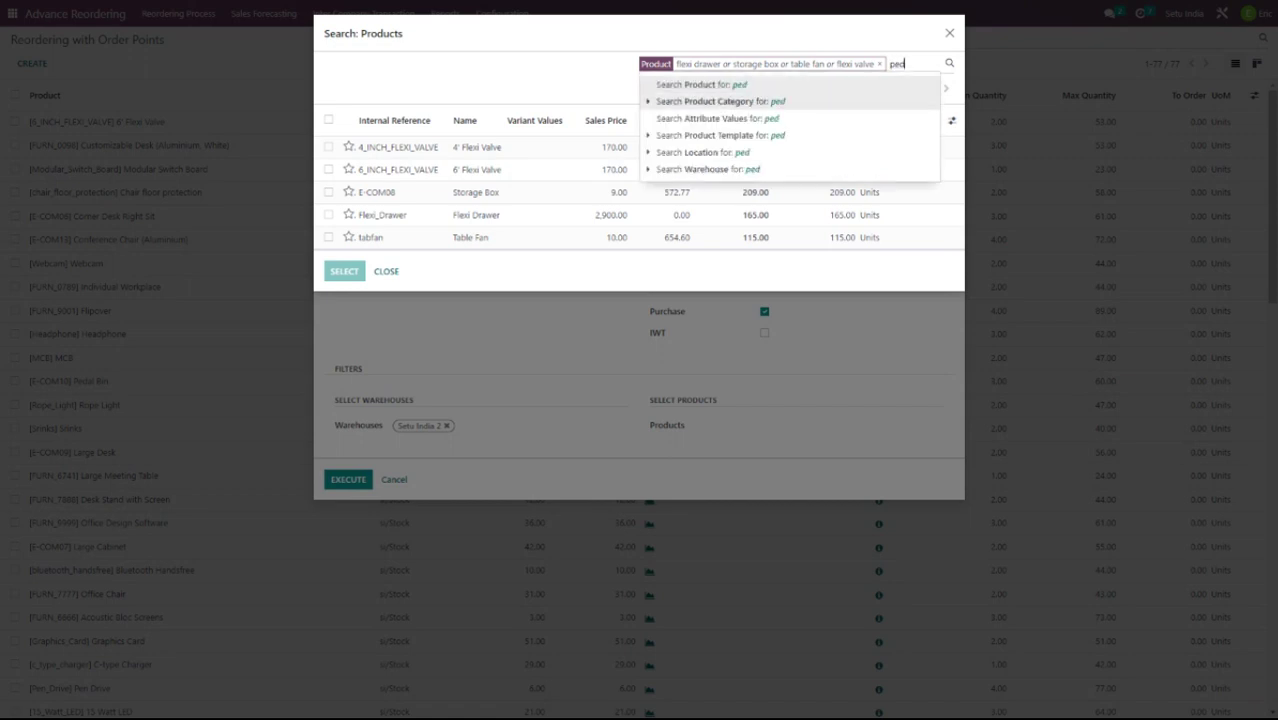
pyautogui.write('al bin')
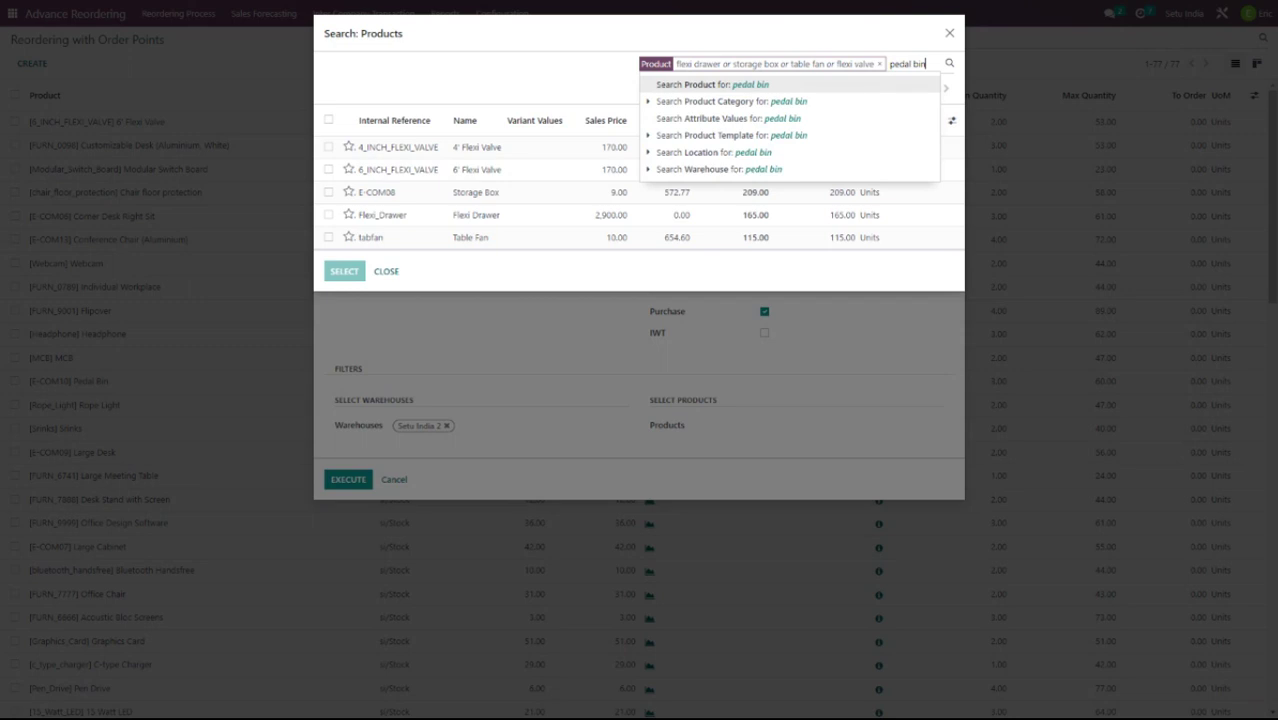
pyautogui.press('Return')
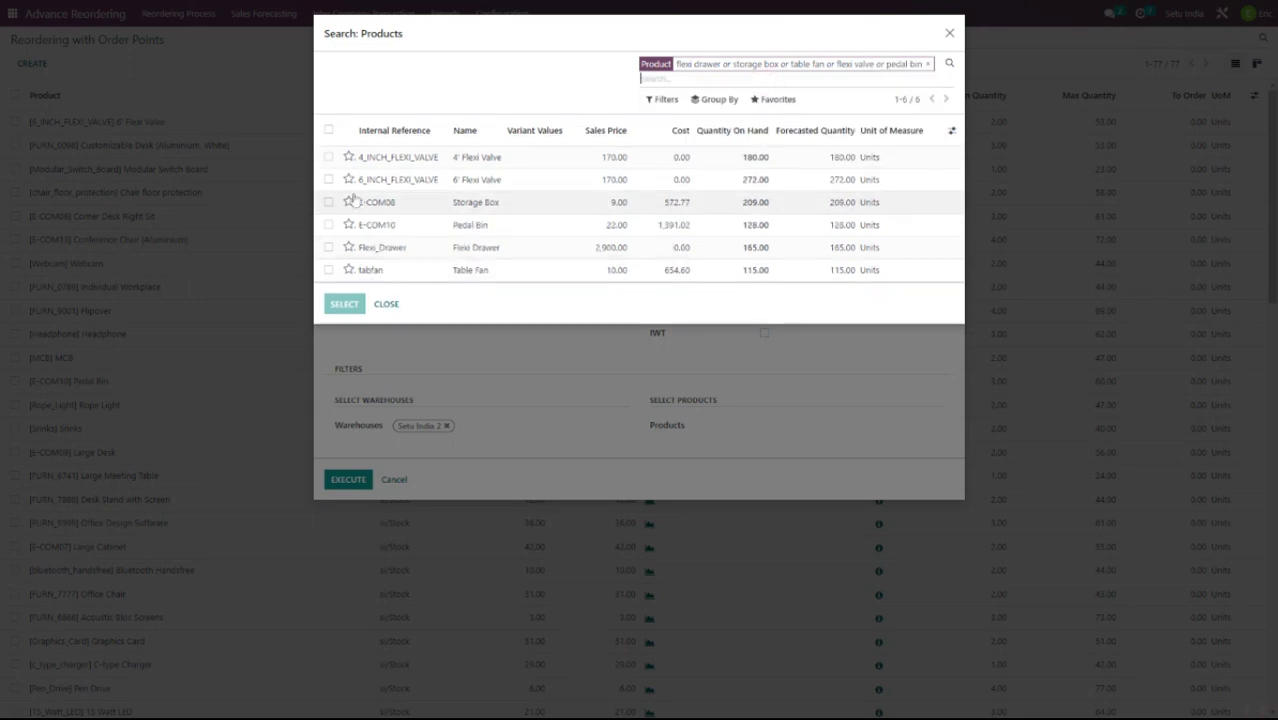
# Add 4' Flexi Valve, 6' Flexi Valve, Storage Box, Pedal Bin, Flexi Drawer and Table Fan to the rule's products.
pyautogui.click(328, 157)
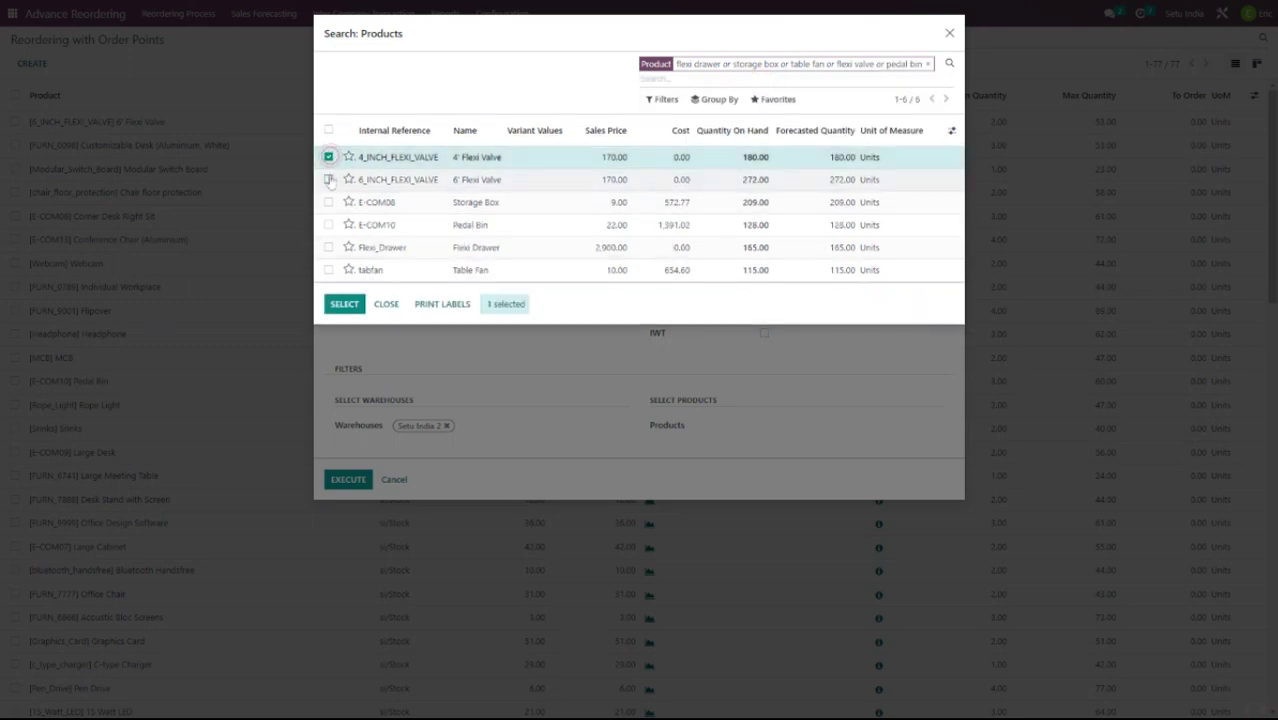
pyautogui.click(328, 179)
pyautogui.click(329, 202)
pyautogui.click(328, 224)
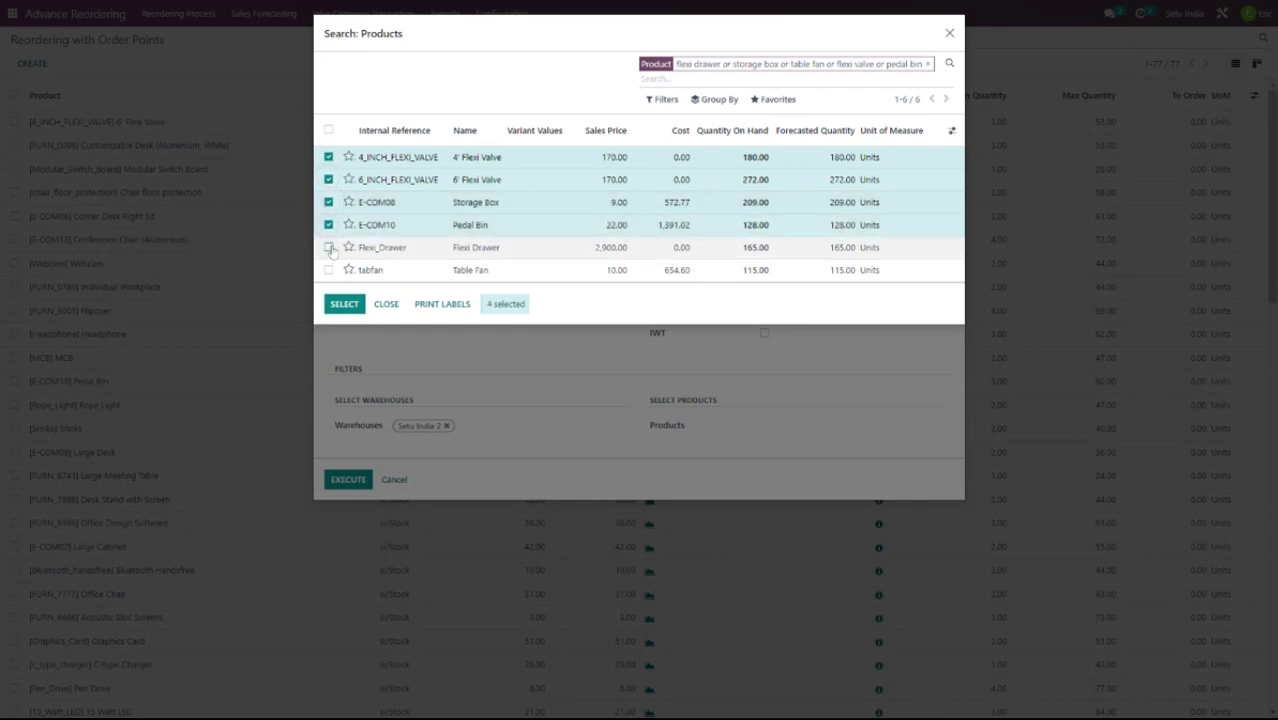
pyautogui.click(328, 247)
pyautogui.click(328, 270)
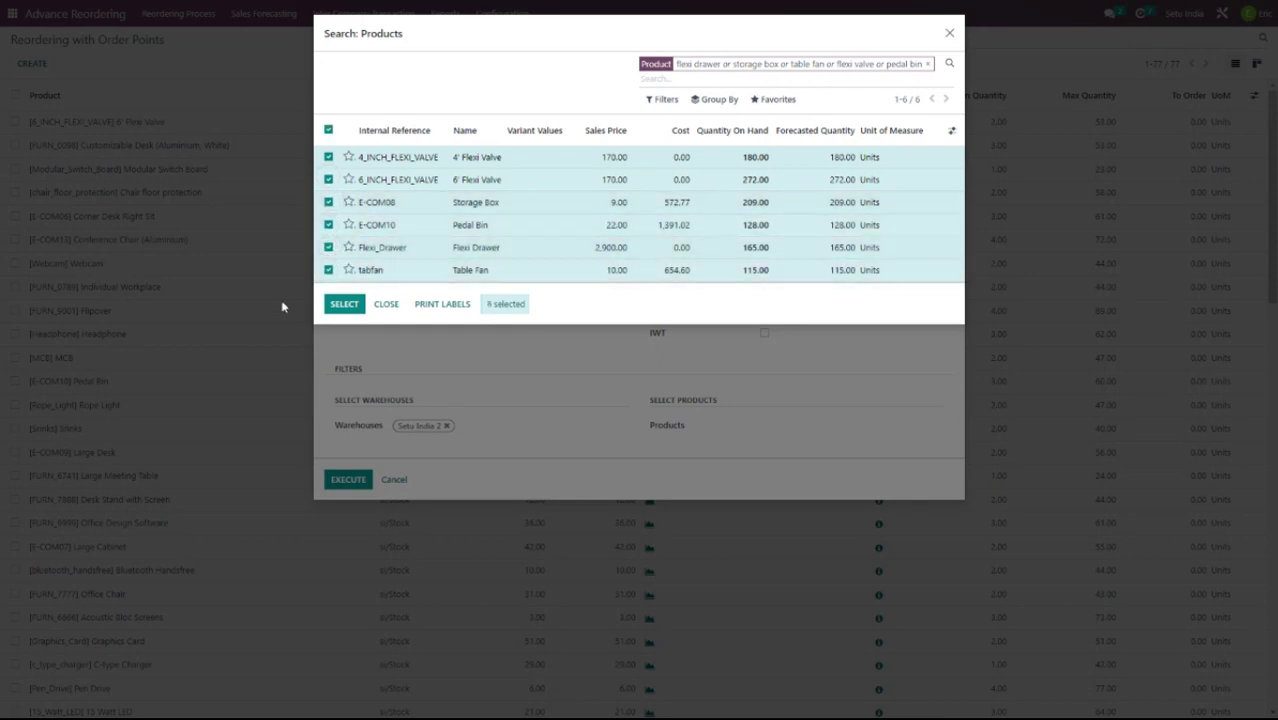
pyautogui.click(343, 305)
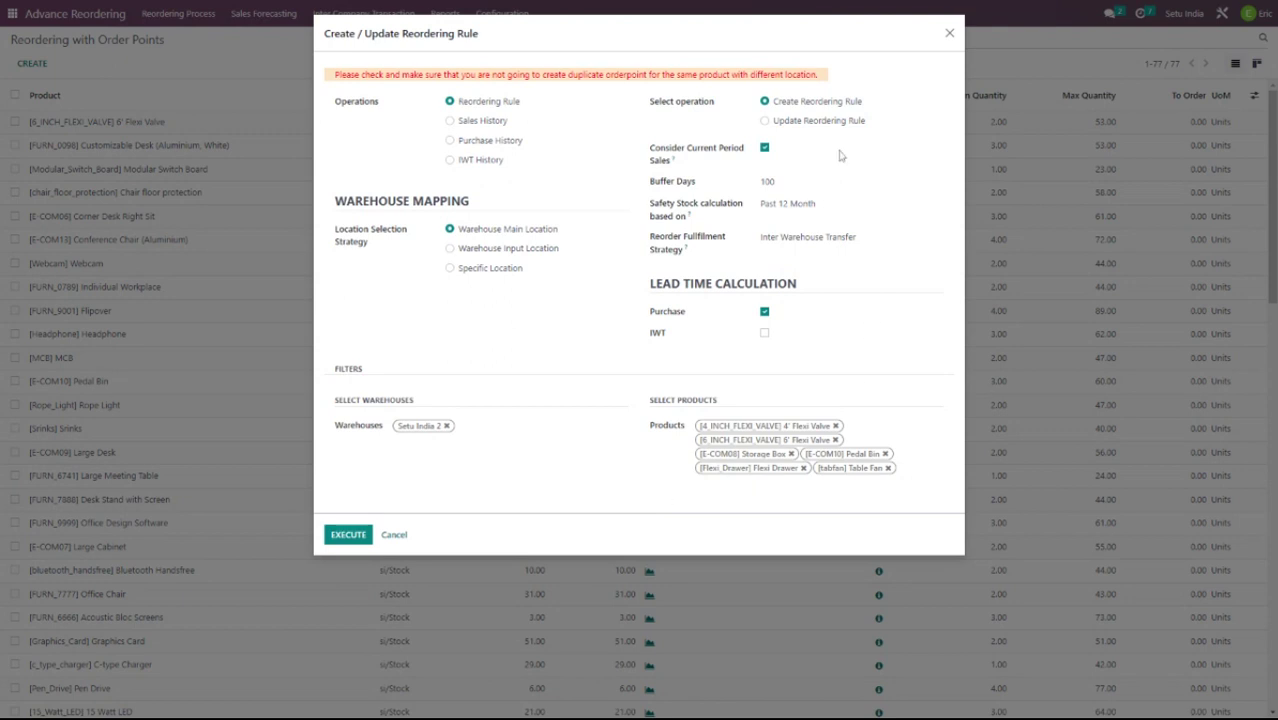
# Check the buffer days and execute the creation of the Setu India 2 reordering rules.
pyautogui.doubleClick(757, 183)
pyautogui.click(806, 169)
pyautogui.click(342, 540)
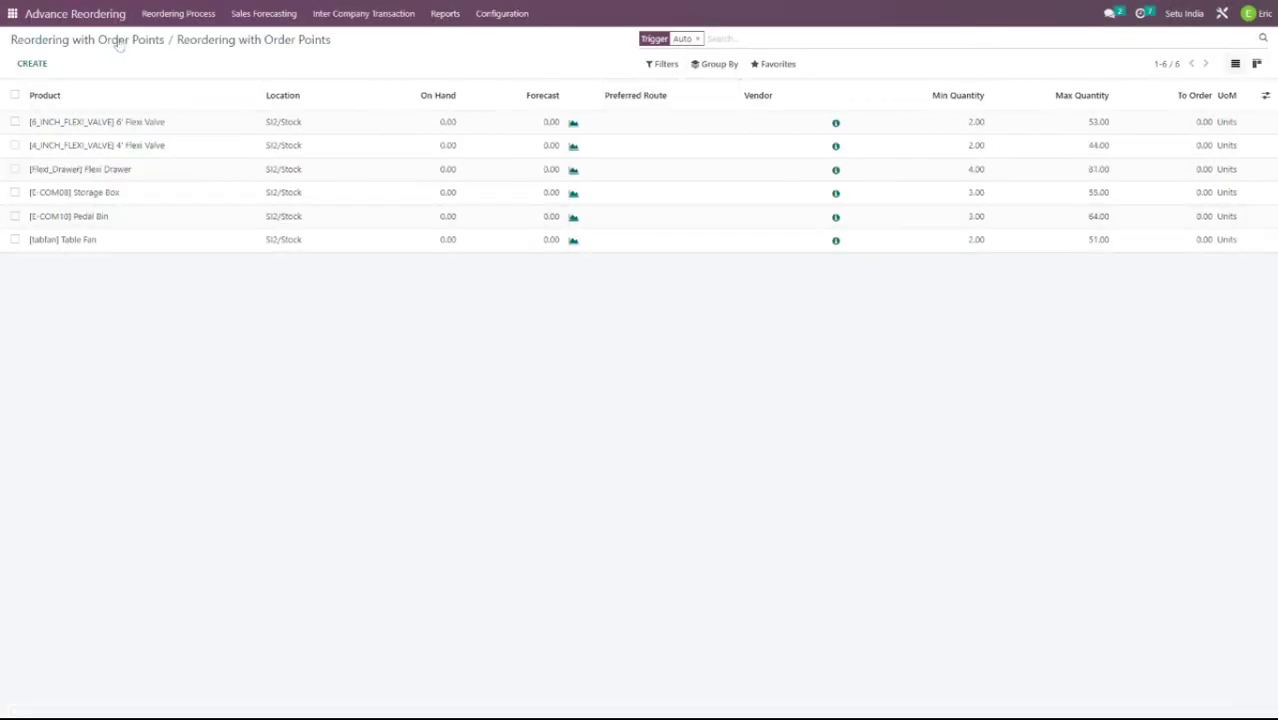
# Reopen the full list of order points and group it by warehouse.
pyautogui.click(171, 16)
pyautogui.click(225, 40)
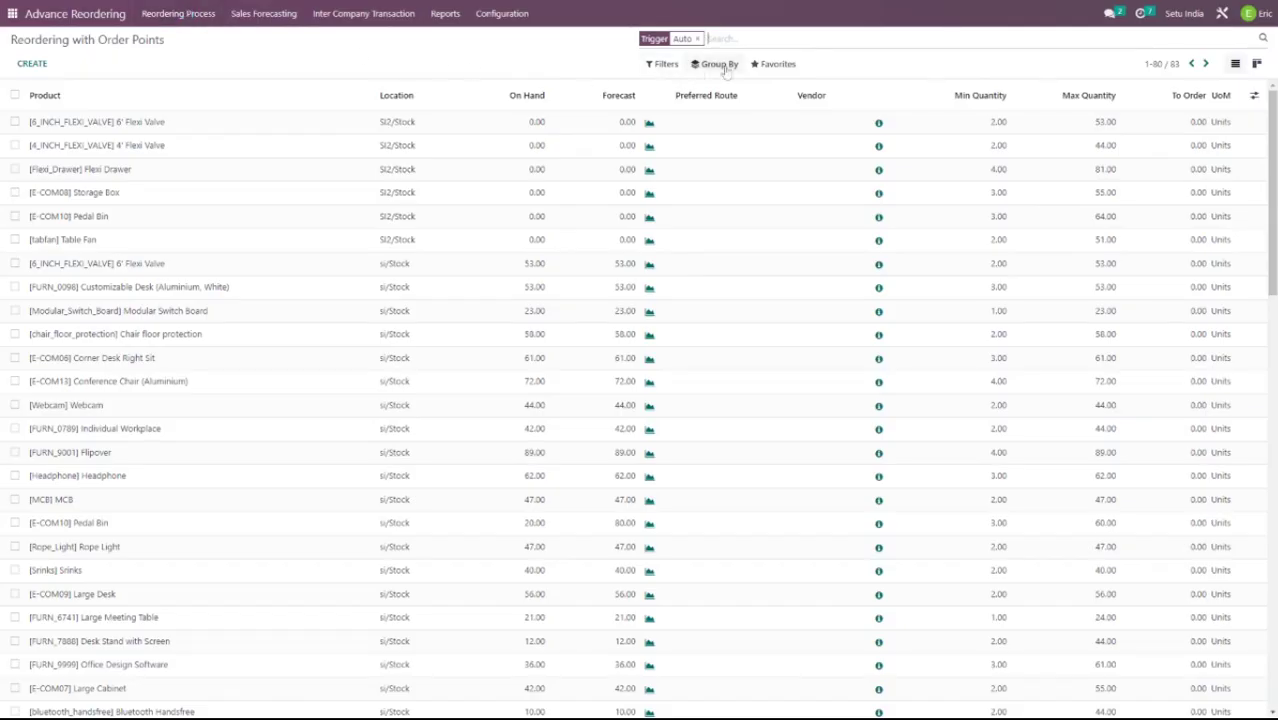
pyautogui.click(716, 64)
pyautogui.click(719, 87)
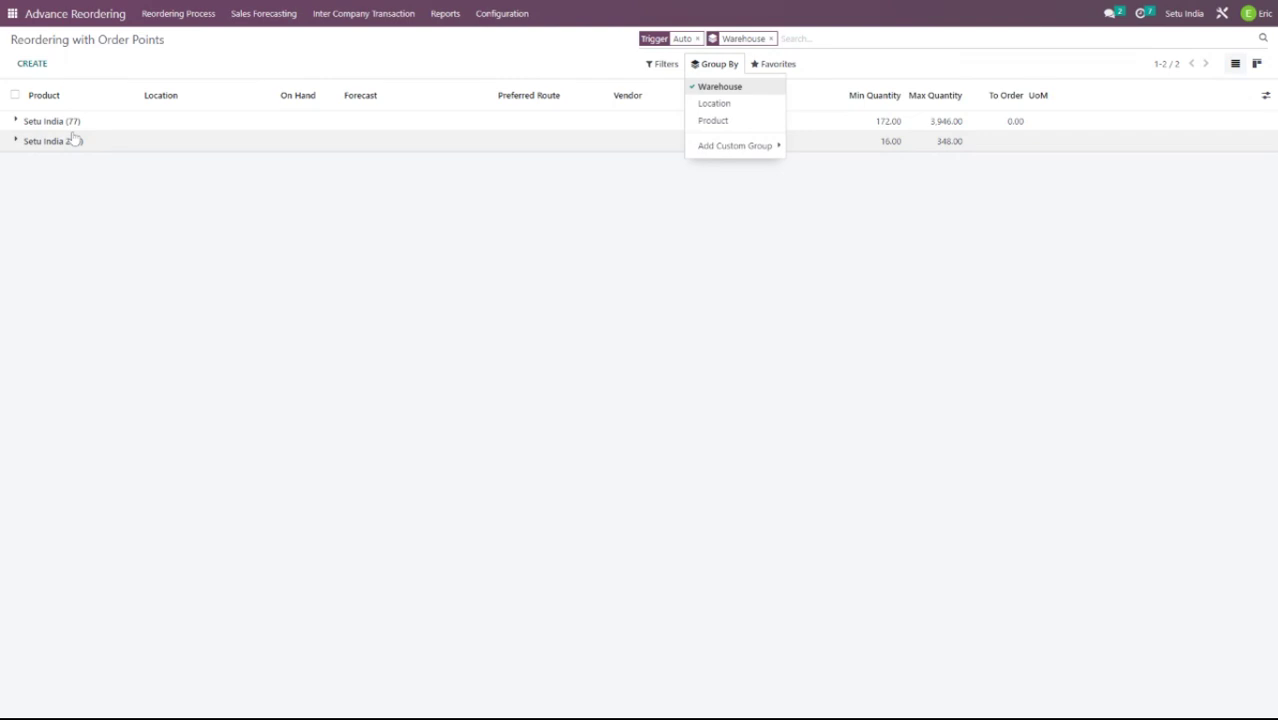
# Expand Setu India's order points, review the 6' Flexi Valve order point's reordering data, and return to the list.
pyautogui.click(71, 124)
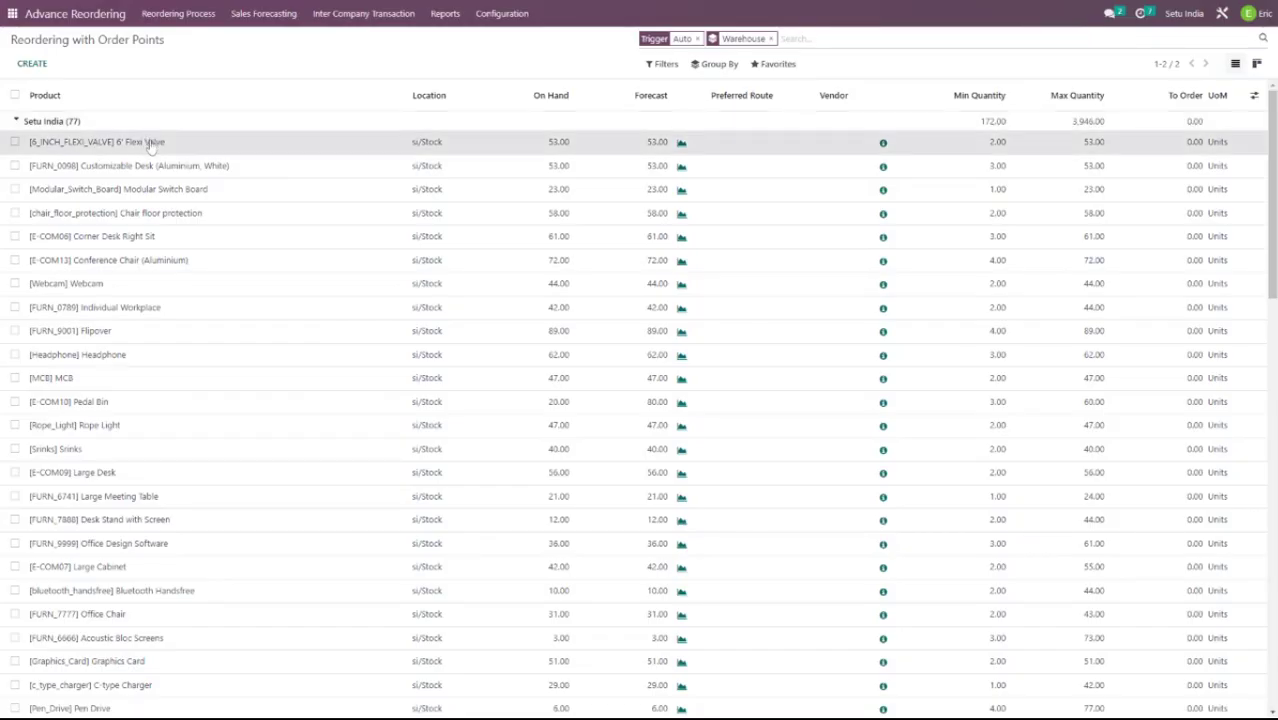
pyautogui.click(150, 143)
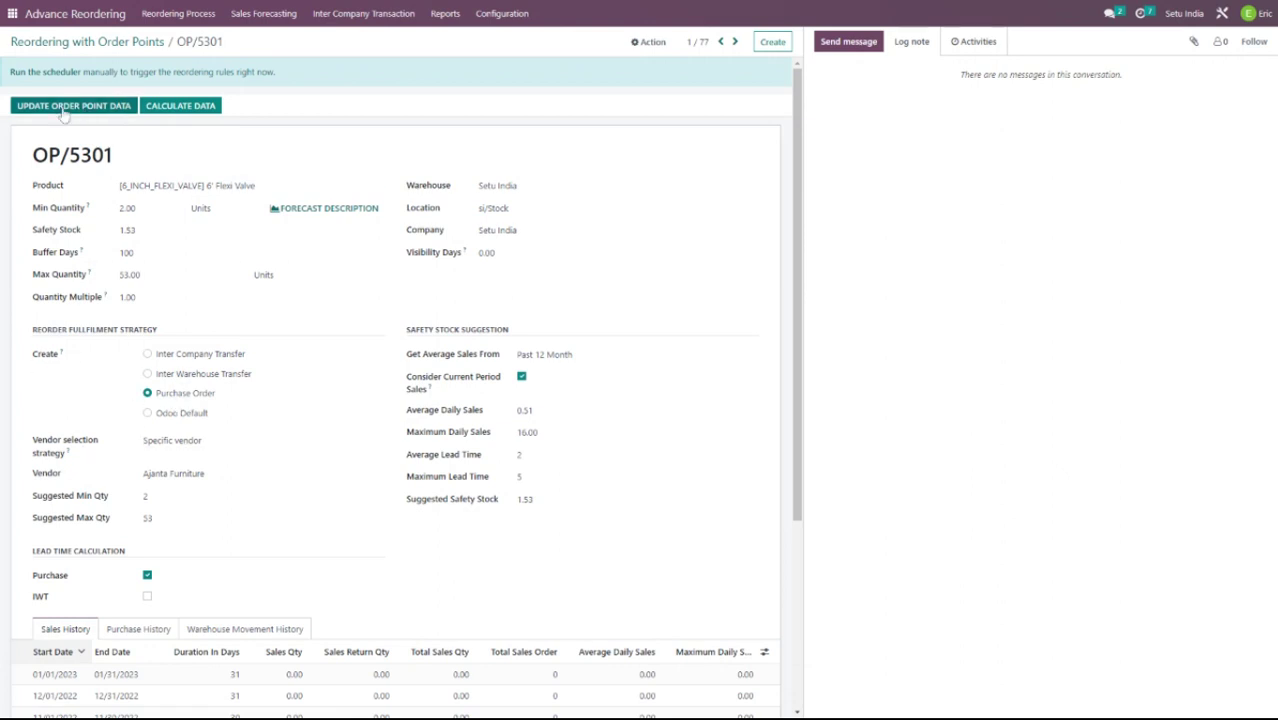
pyautogui.click(87, 45)
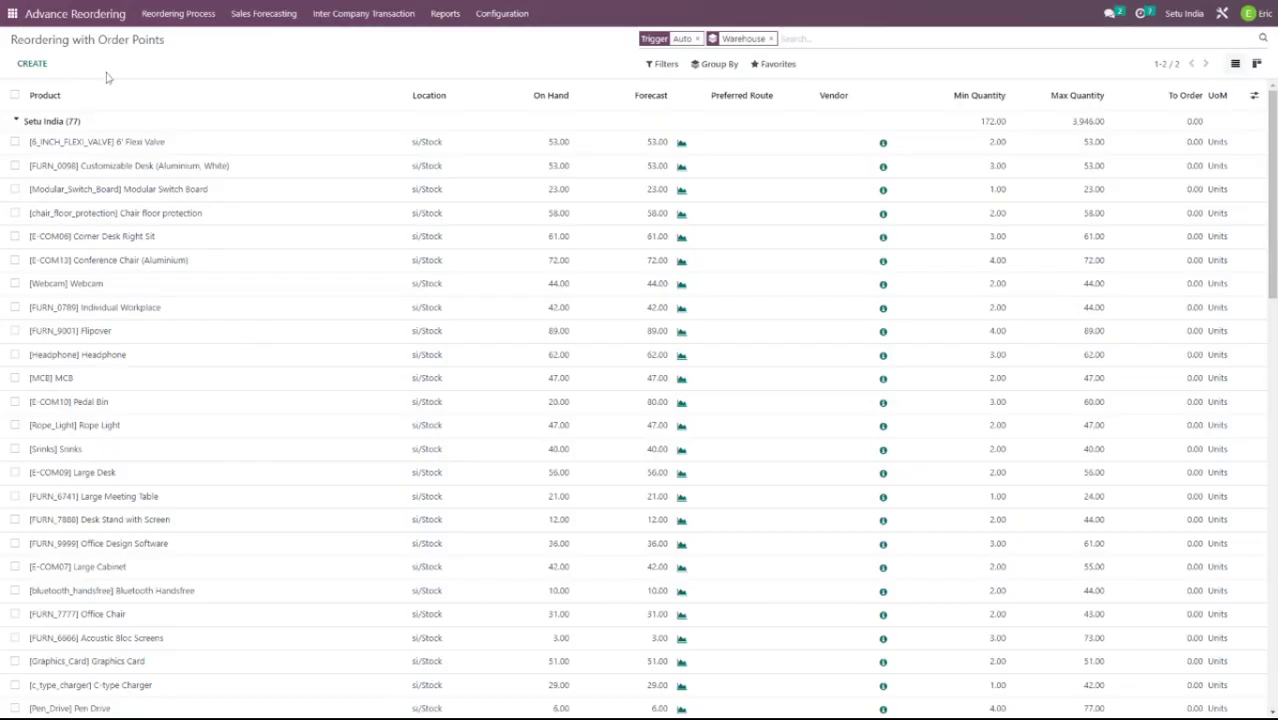
# Collapse the Setu India group and expand Setu India 2 to examine its order points.
pyautogui.click(64, 121)
pyautogui.click(56, 143)
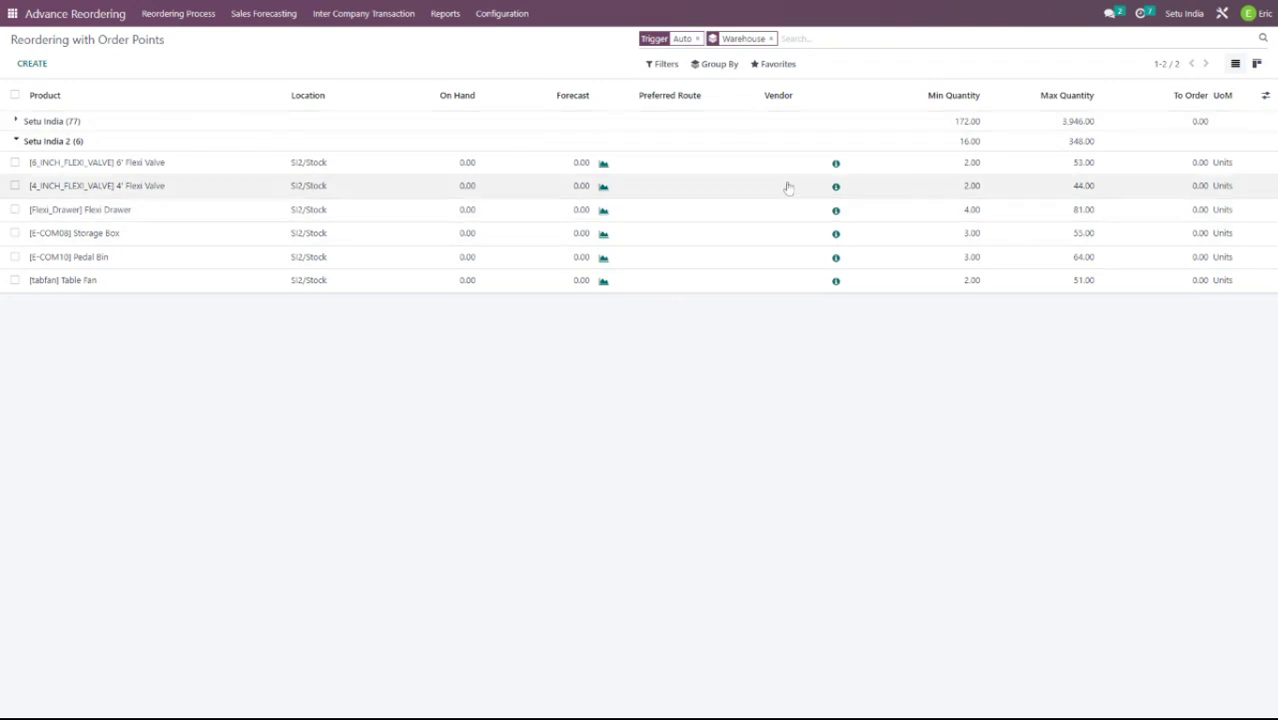
# Open Setu India 2's 6' Flexi Valve order point and examine its sales history, purchase history and suggested safety stock.
pyautogui.click(404, 162)
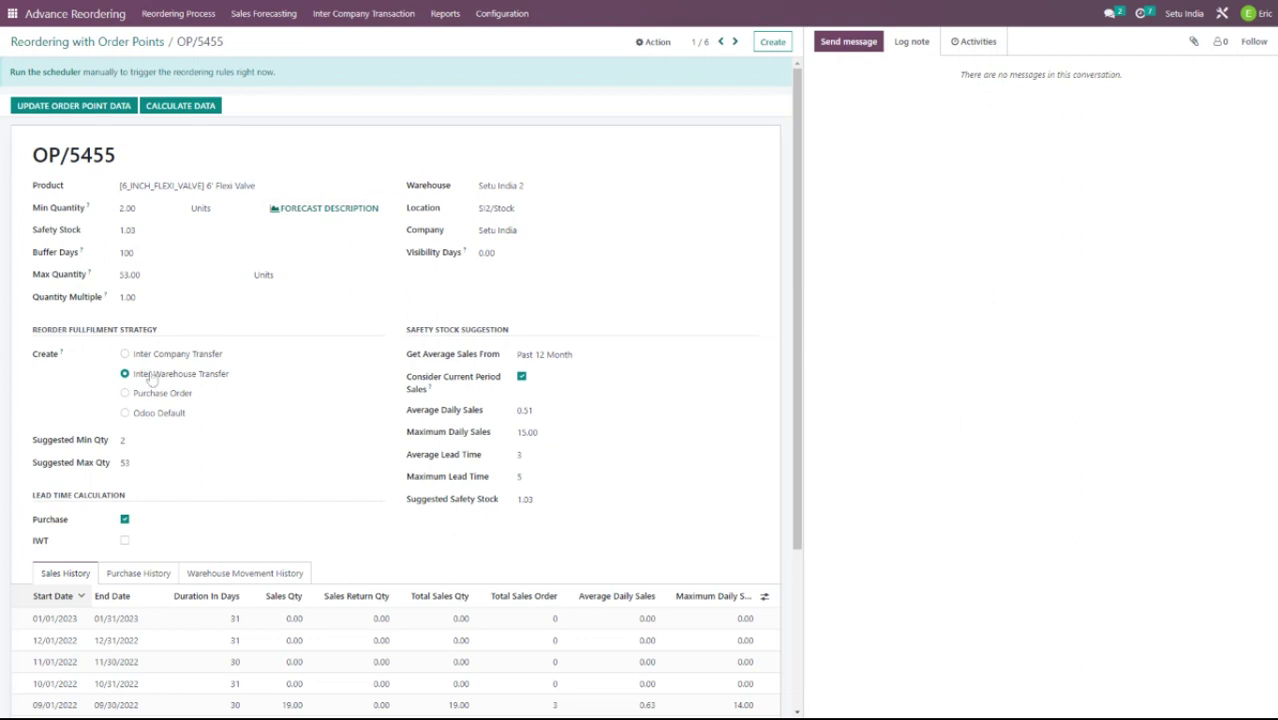
pyautogui.click(443, 431)
pyautogui.scroll(-3, 410, 445)
pyautogui.click(58, 443)
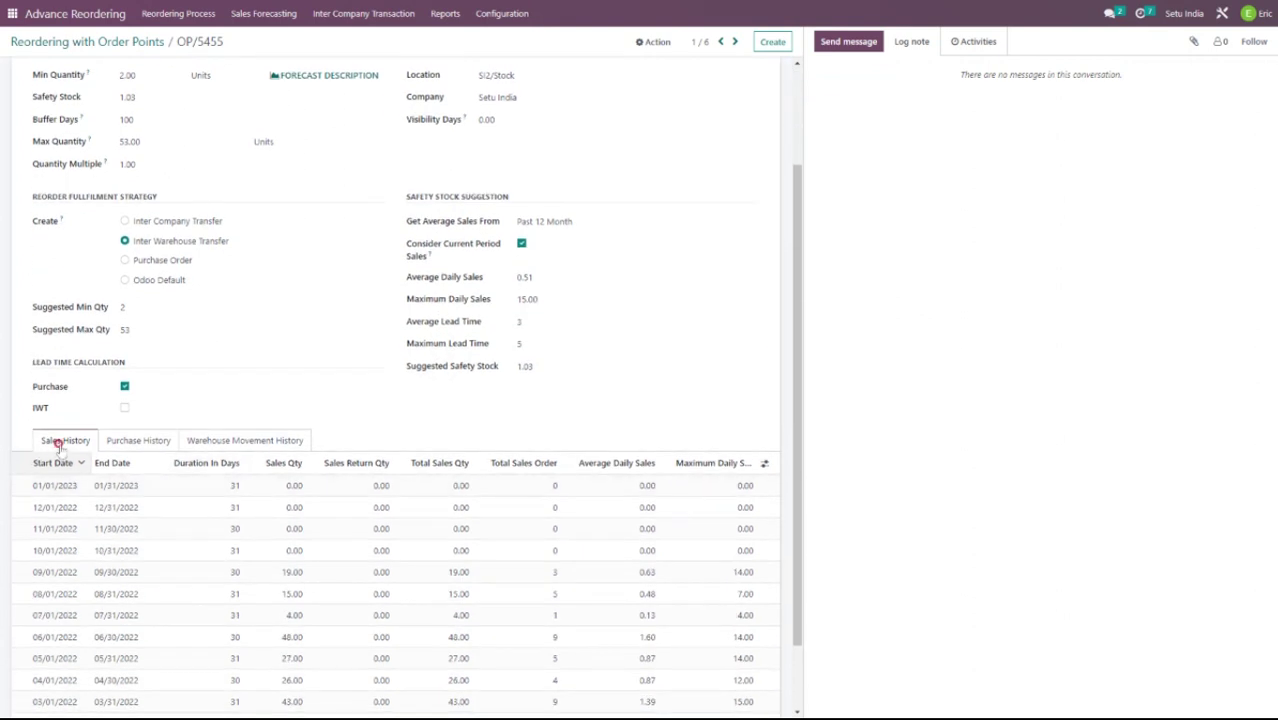
pyautogui.click(441, 344)
pyautogui.click(132, 452)
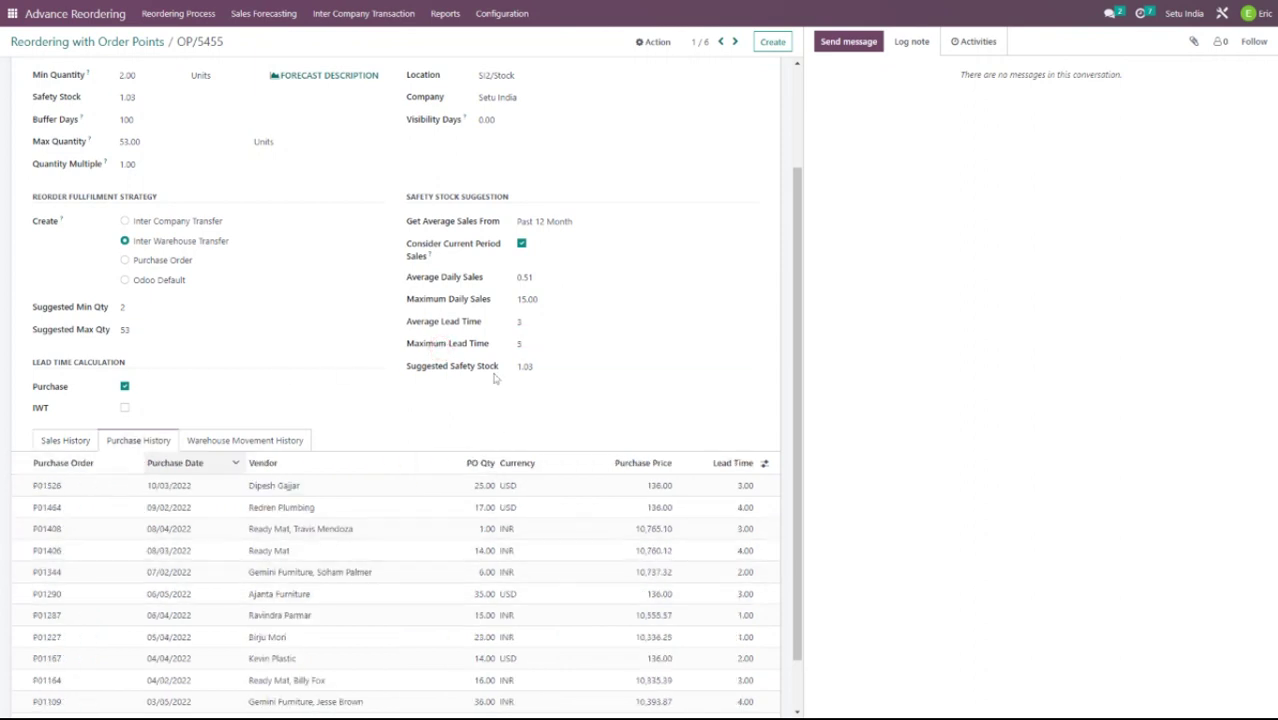
pyautogui.click(462, 372)
pyautogui.click(76, 307)
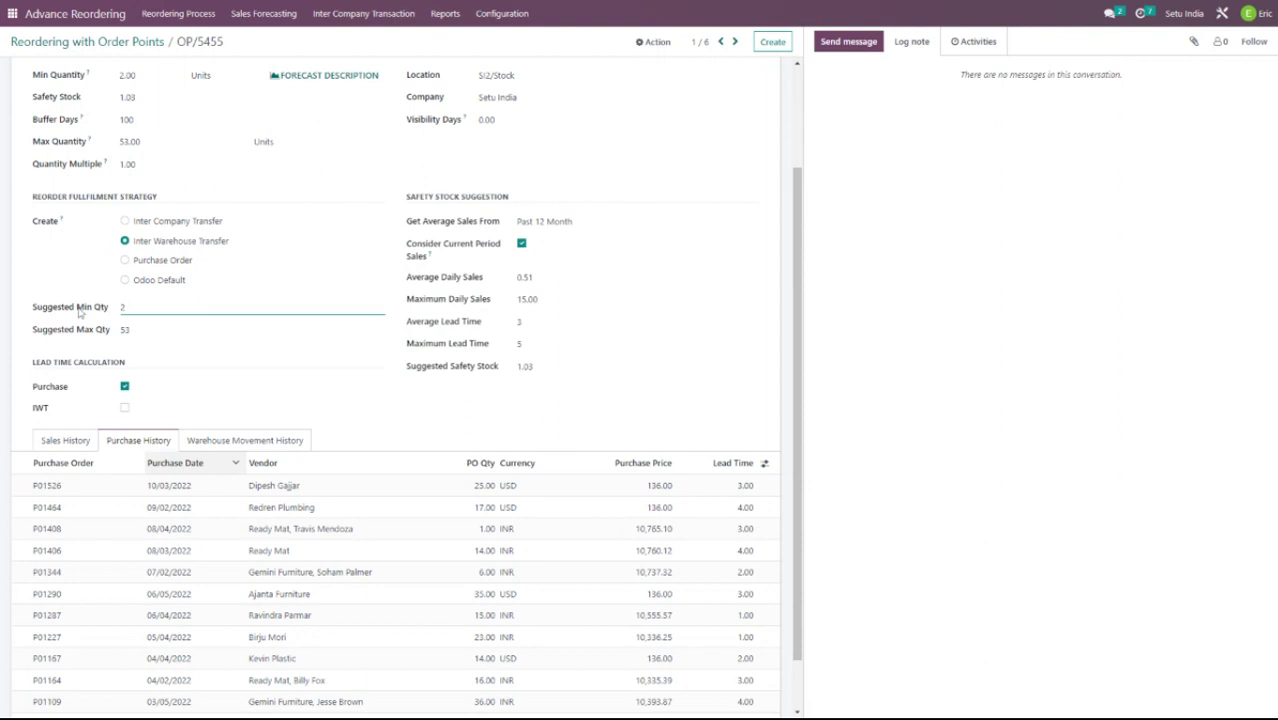
pyautogui.scroll(3, 177, 265)
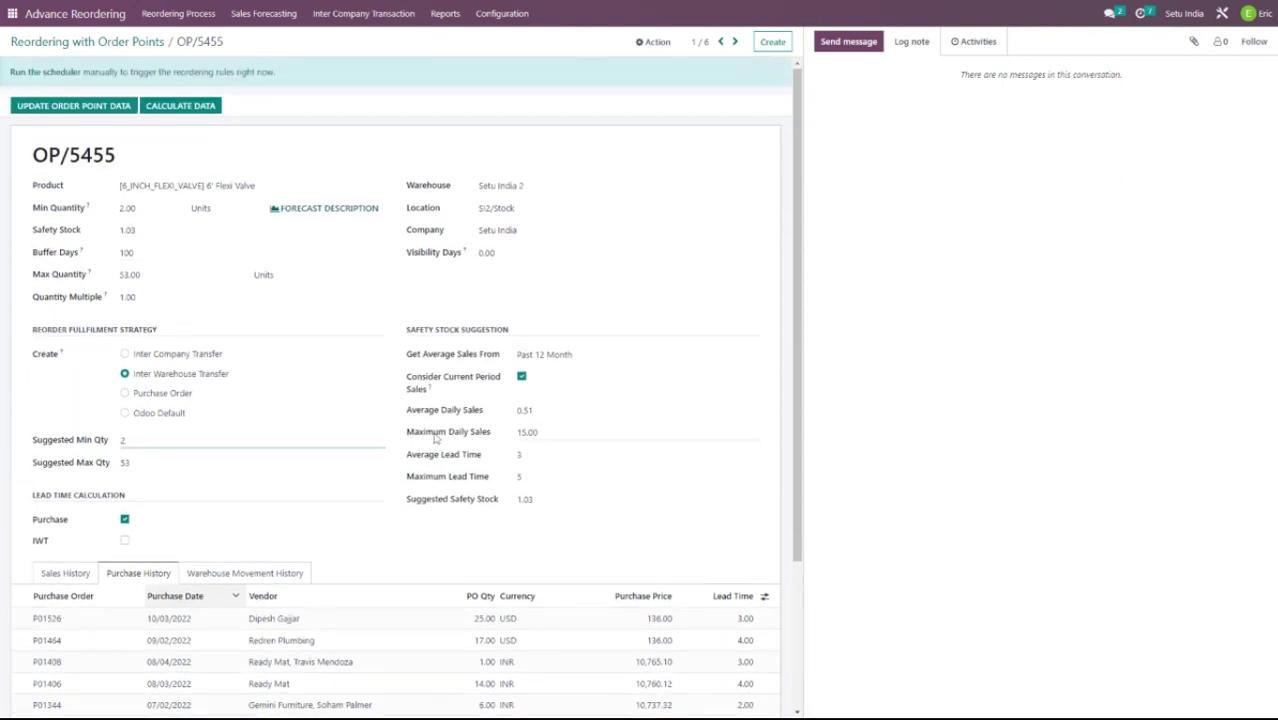
# Check the order point's buffer days and suggested minimum and maximum quantities, and return to the grouped list.
pyautogui.click(142, 252)
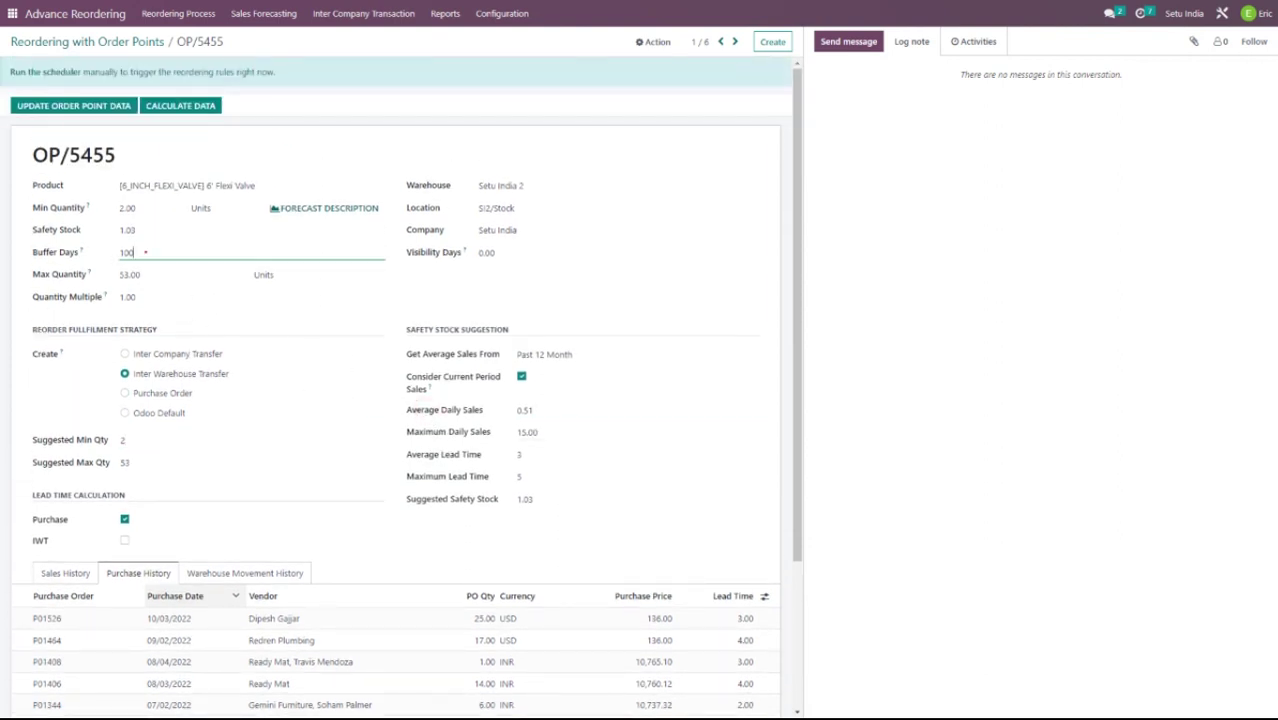
pyautogui.click(83, 252)
pyautogui.click(105, 440)
pyautogui.click(95, 461)
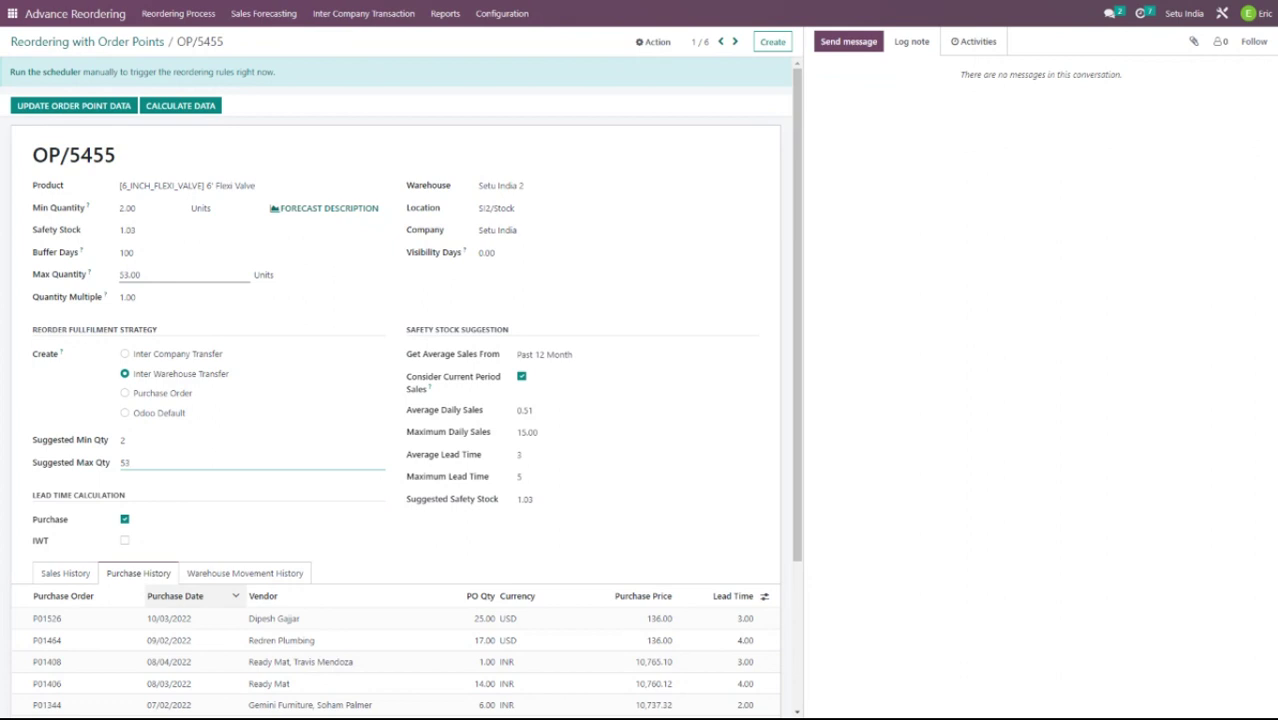
pyautogui.click(46, 42)
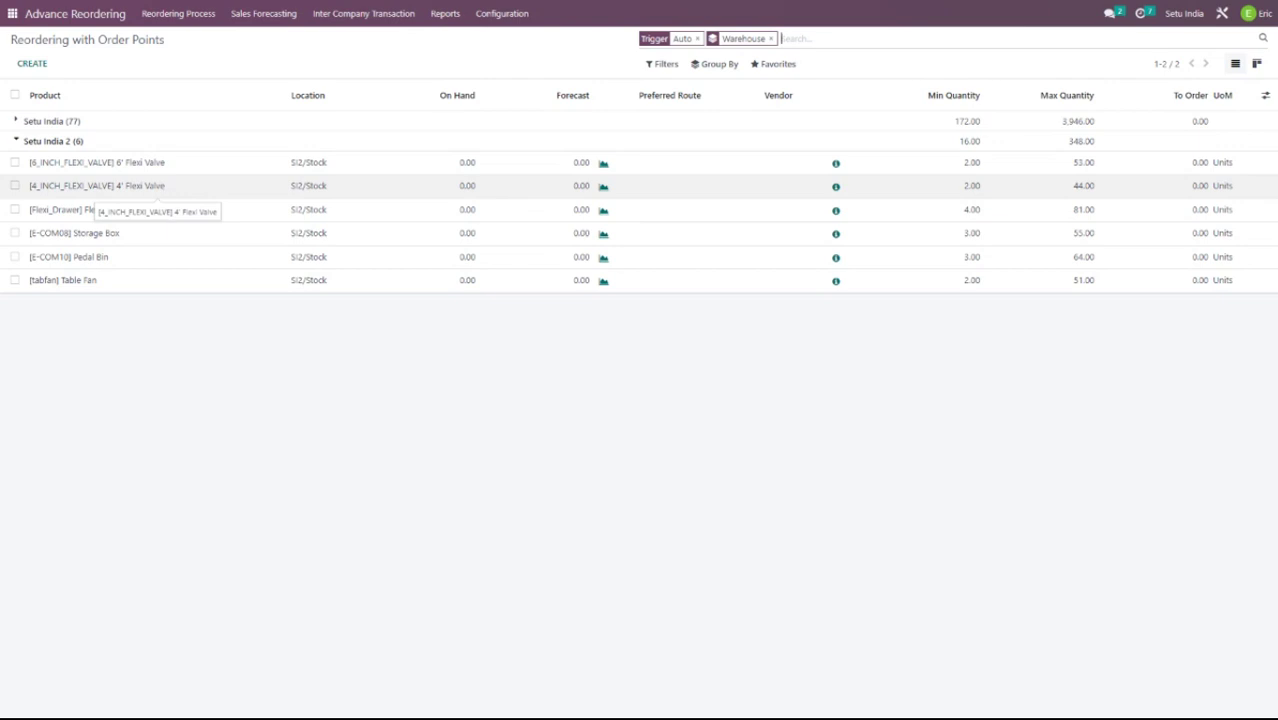
# Open Setu India 2's Flexi Drawer order point and run the scheduler to trigger the reordering rules.
pyautogui.click(69, 210)
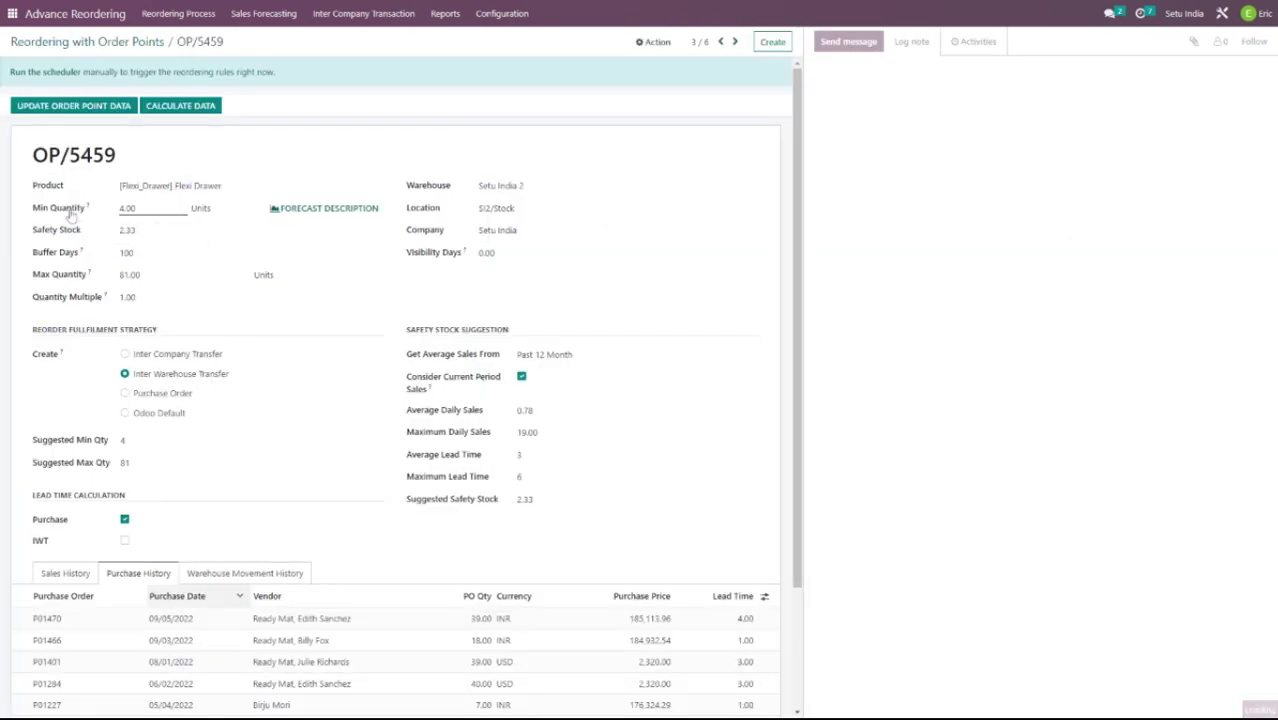
pyautogui.click(47, 74)
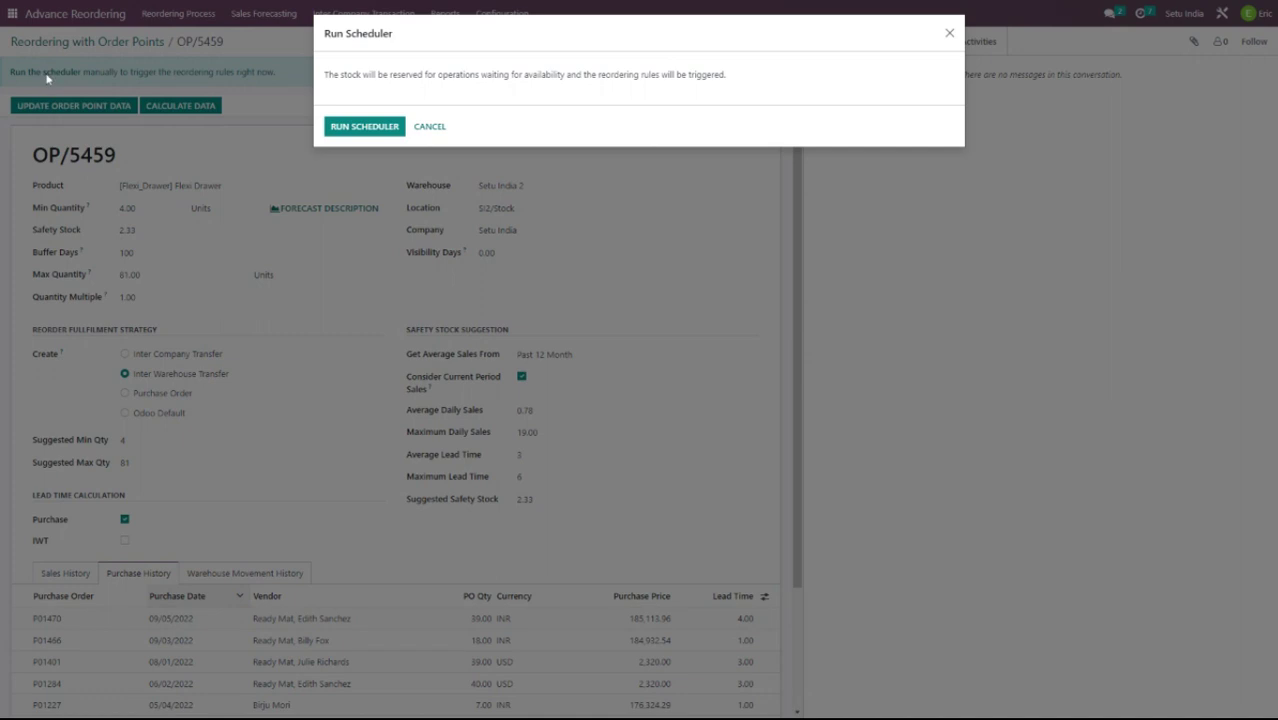
pyautogui.click(363, 128)
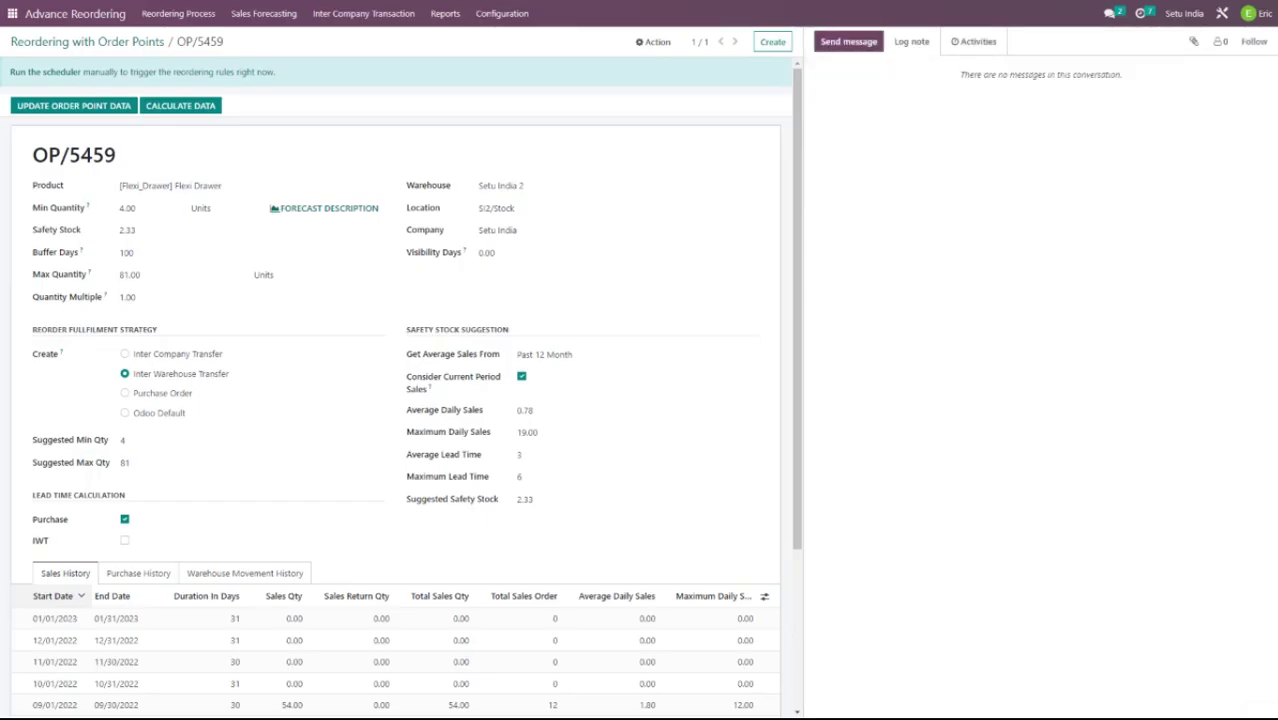
# Return to the order points list, group it by warehouse, and expand Setu India 2 to review its order points.
pyautogui.click(127, 41)
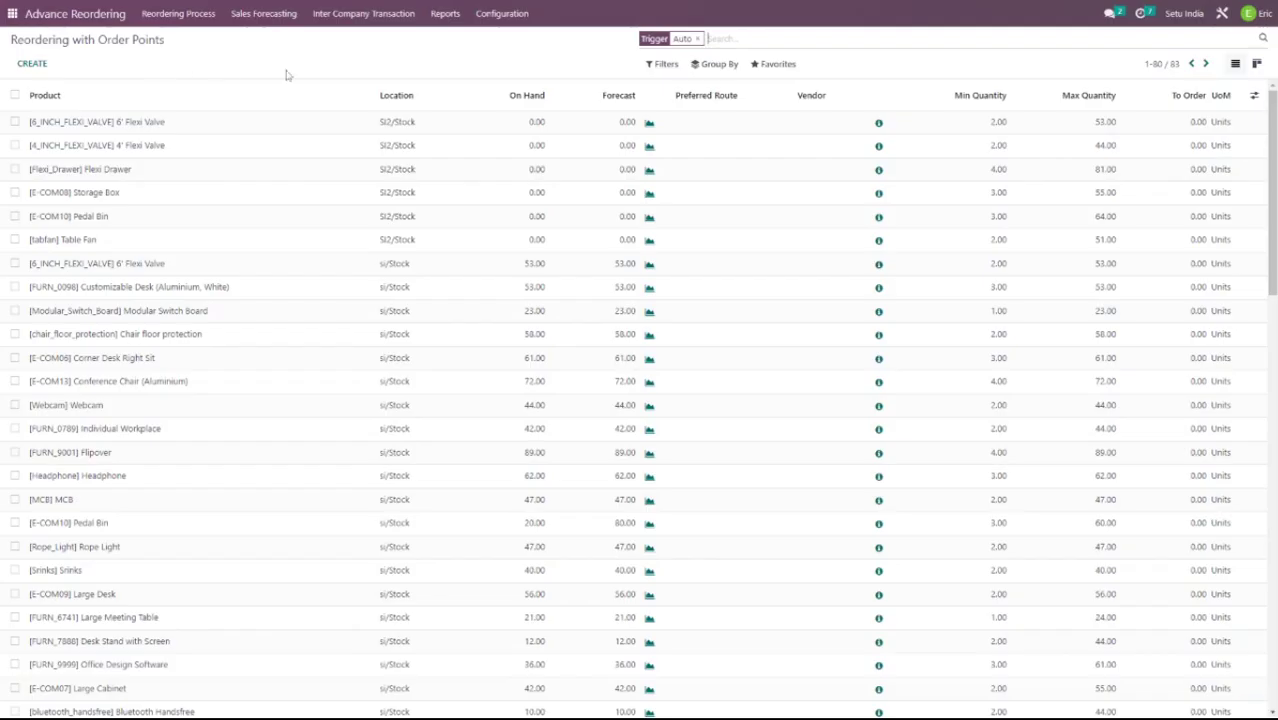
pyautogui.click(714, 64)
pyautogui.click(714, 87)
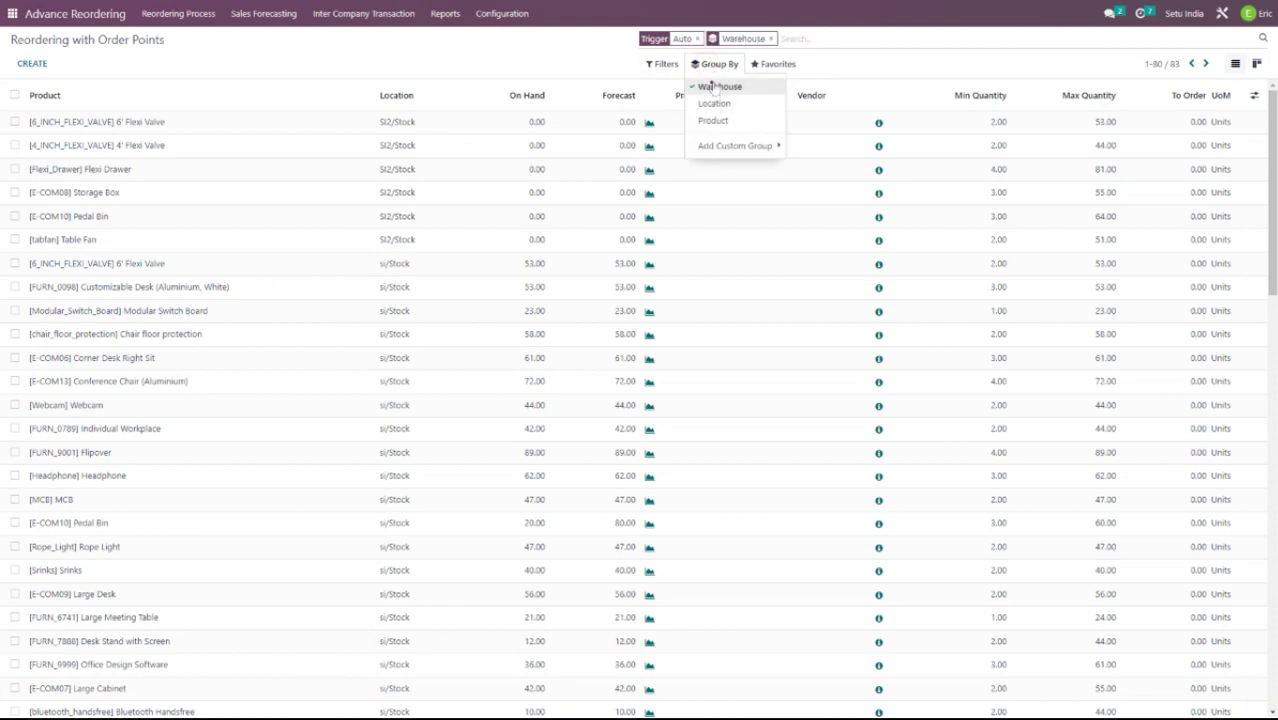
pyautogui.click(110, 143)
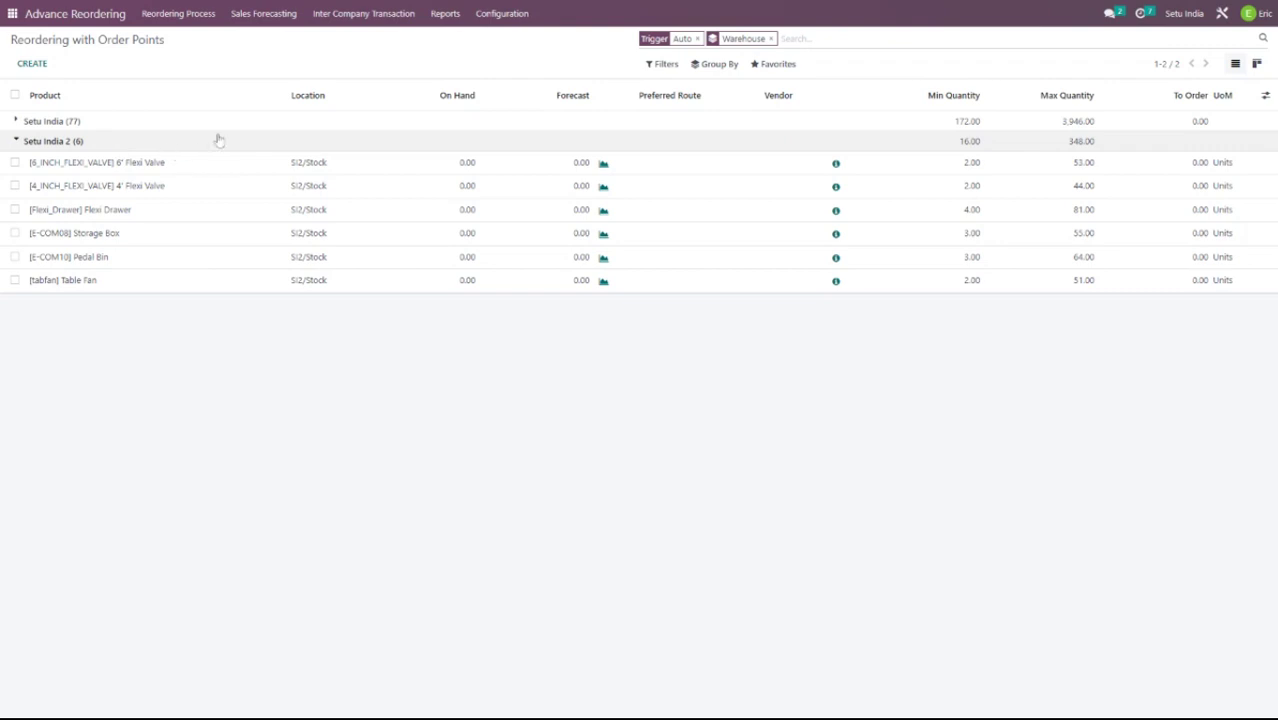
# Review the inter-warehouse channels serving Setu India 2 and open the list of inter-warehouse transfers.
pyautogui.click(364, 17)
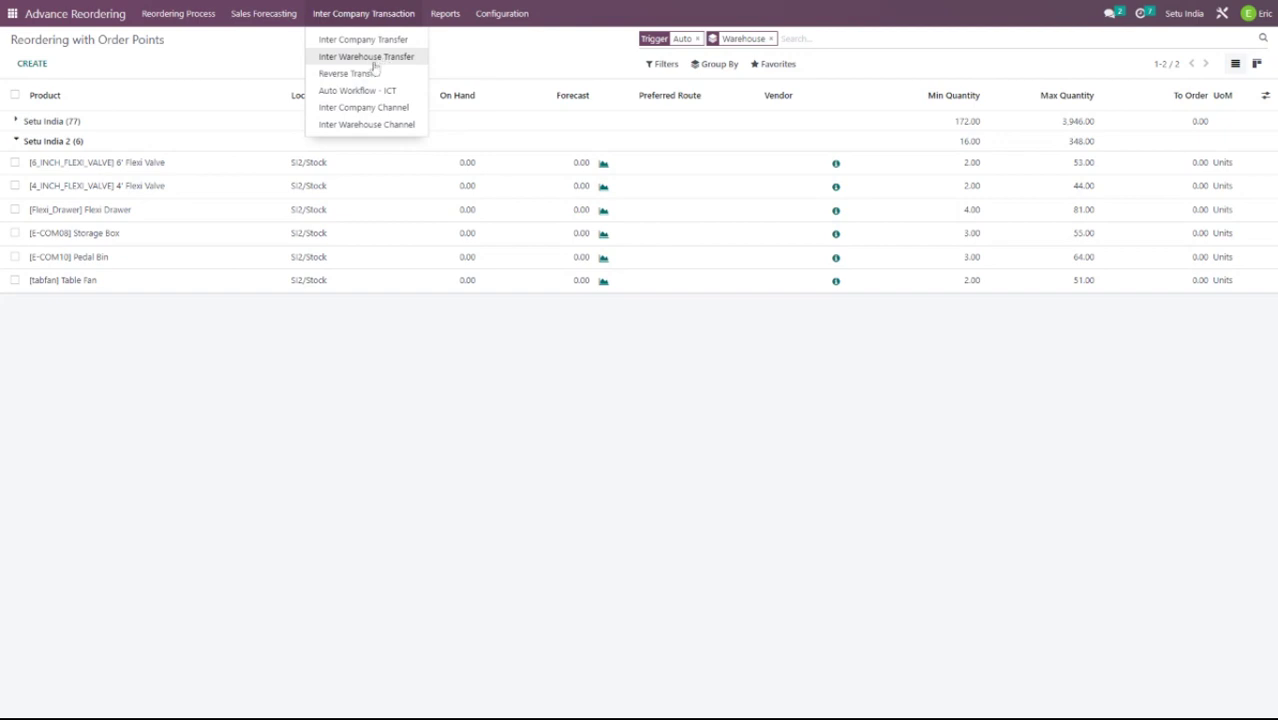
pyautogui.click(351, 127)
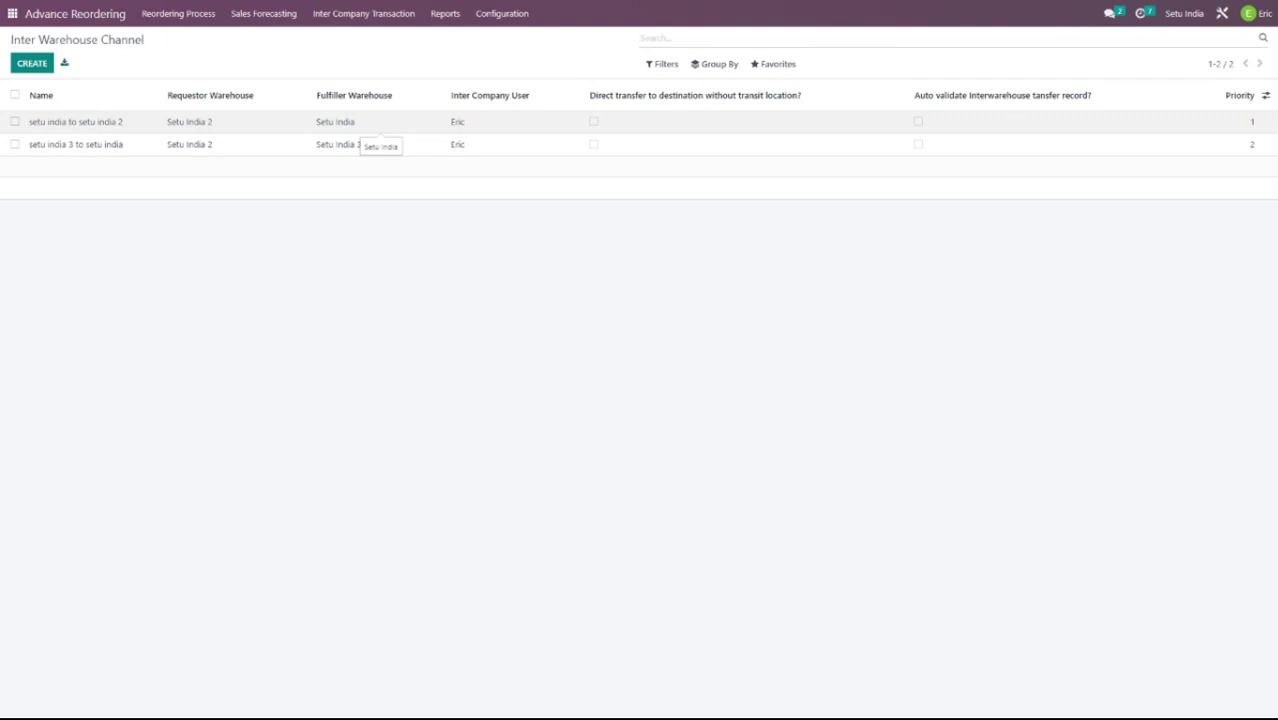
pyautogui.click(342, 14)
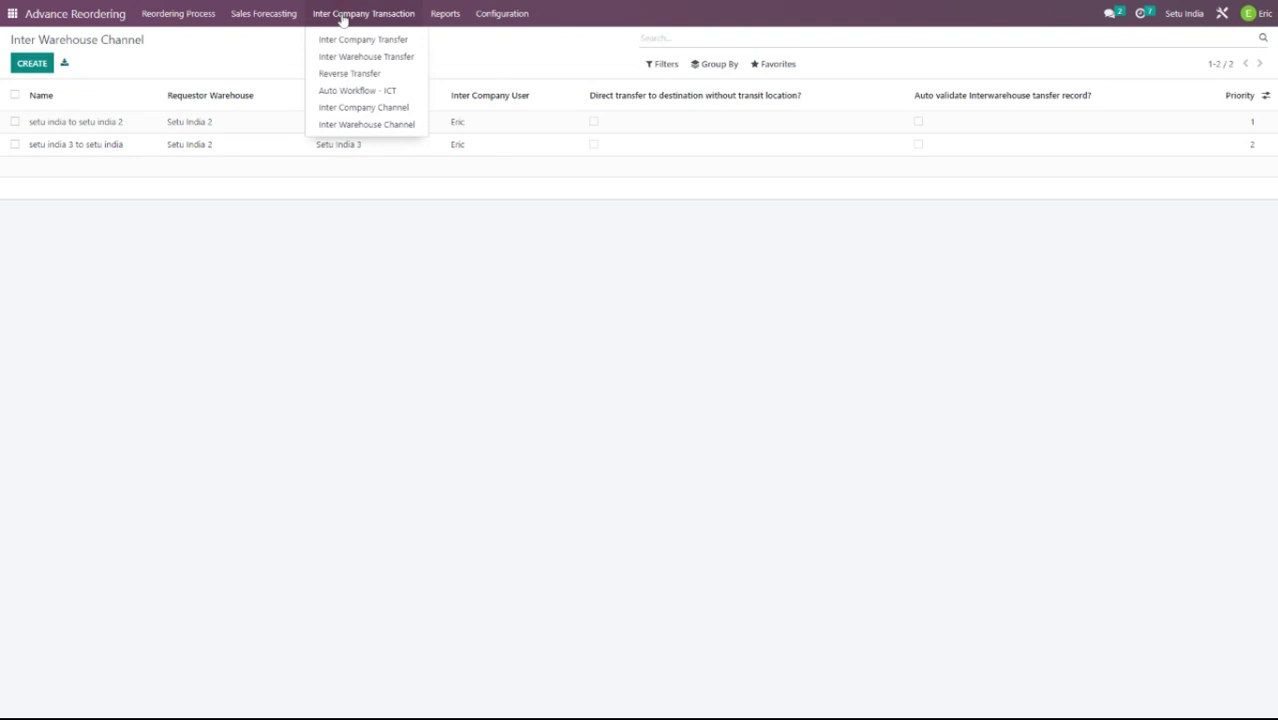
pyautogui.click(342, 57)
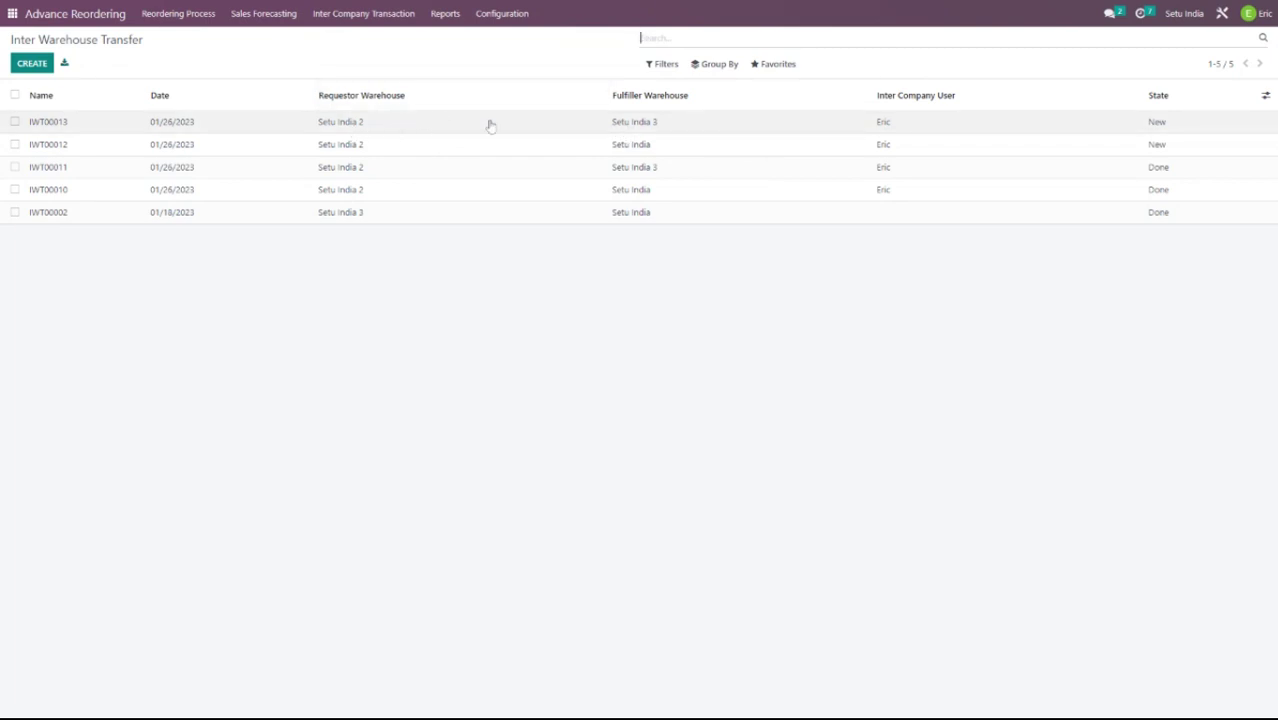
# Validate the new Setu India to Setu India 2 transfer and process all quantities of its picking from si/Stock to transit.
pyautogui.click(616, 145)
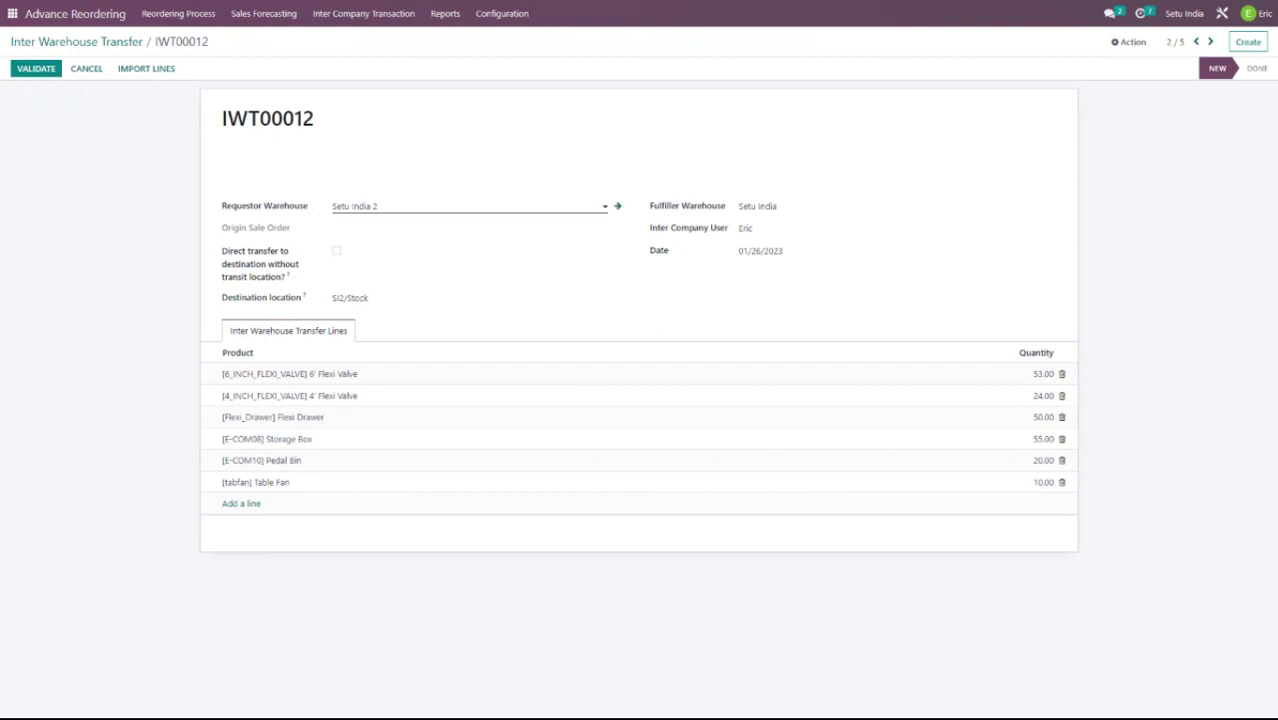
pyautogui.click(24, 71)
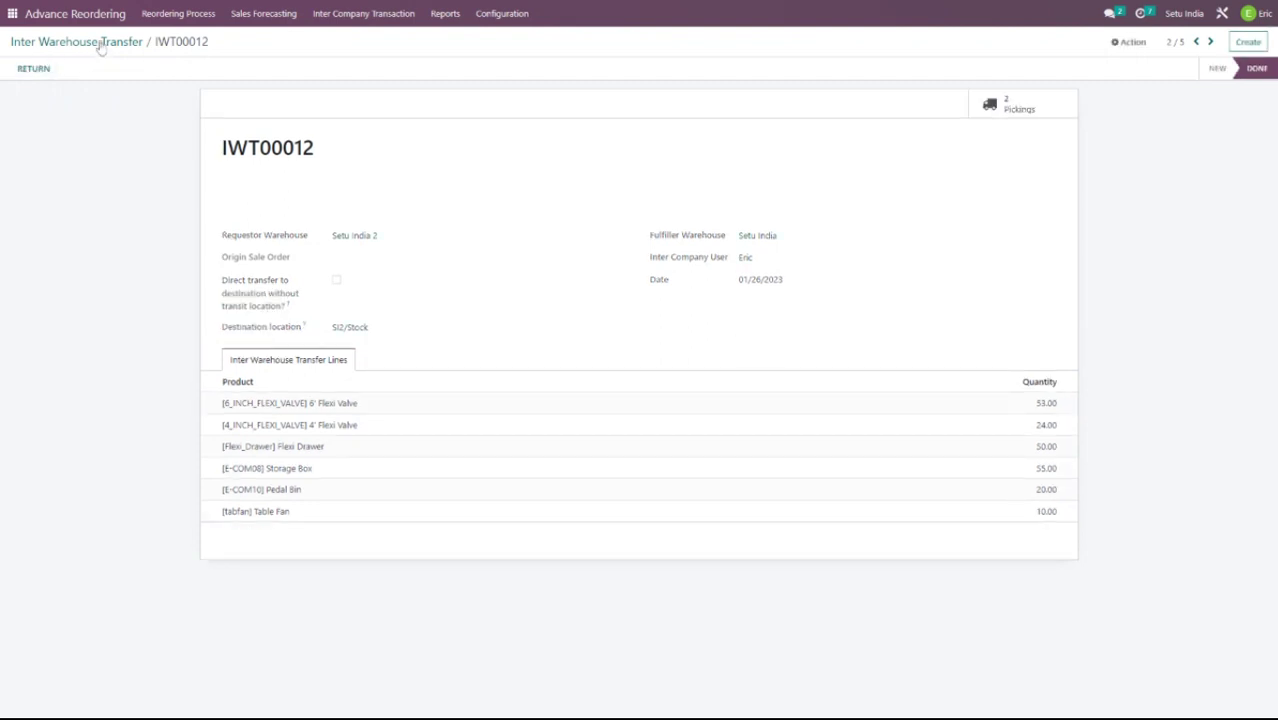
pyautogui.click(1028, 108)
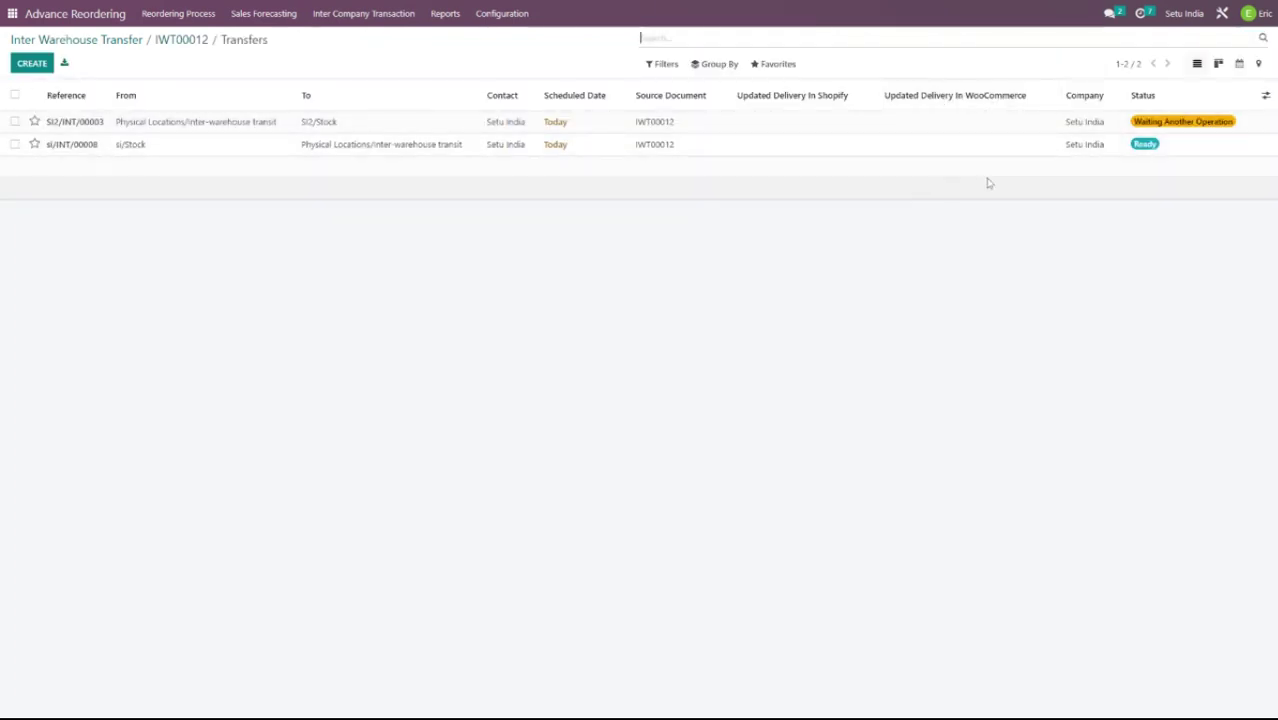
pyautogui.click(733, 149)
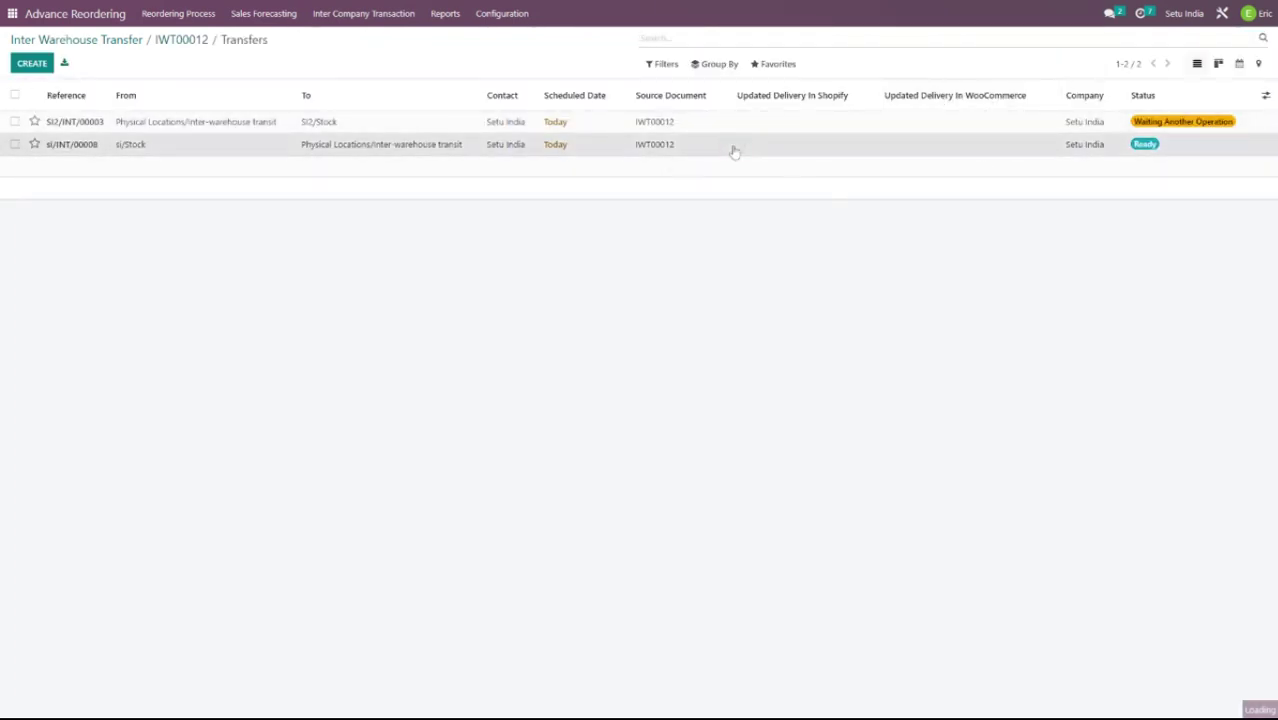
pyautogui.click(40, 71)
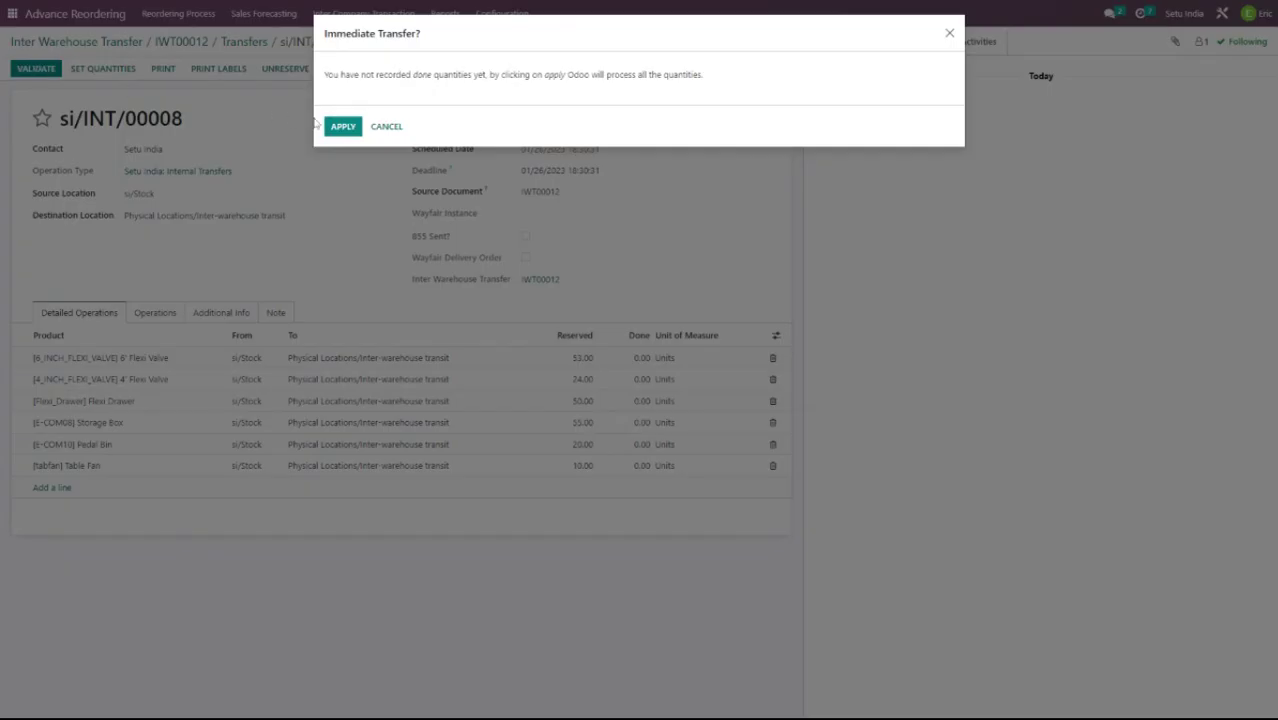
pyautogui.click(349, 128)
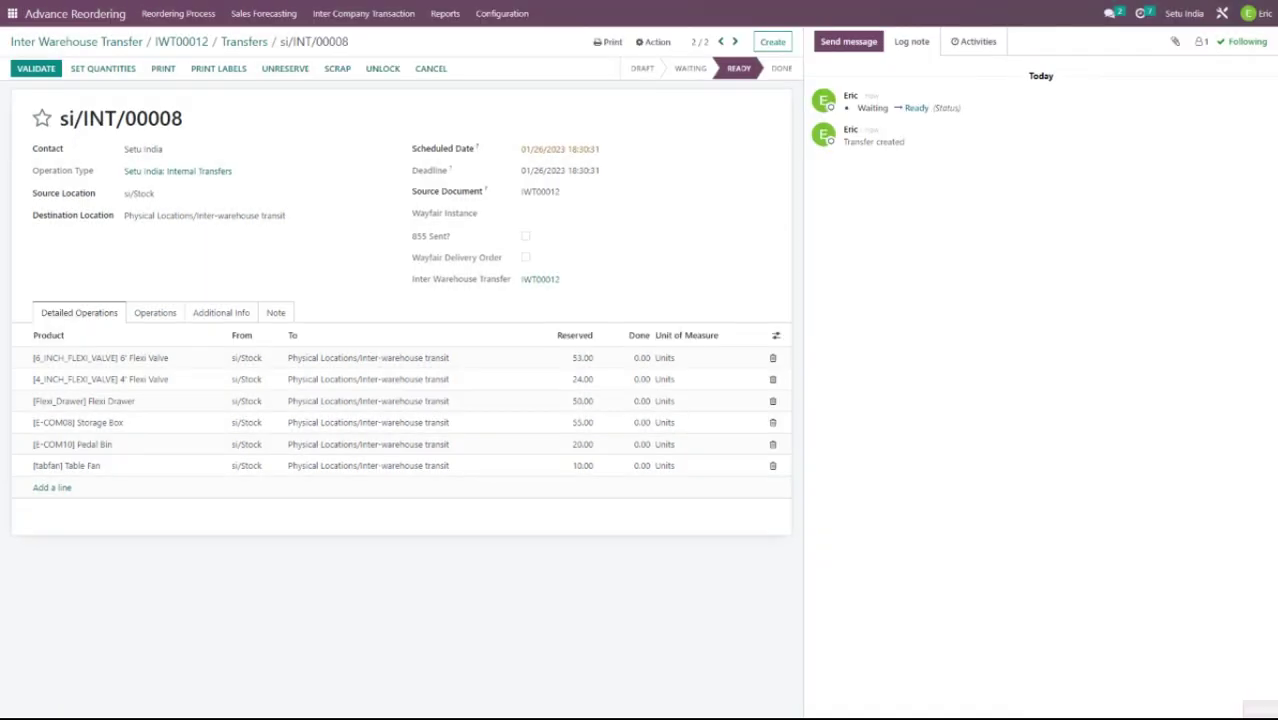
# Process all quantities of the same transfer's picking from transit into SI2/Stock, and return to the inter-warehouse transfers list.
pyautogui.click(245, 45)
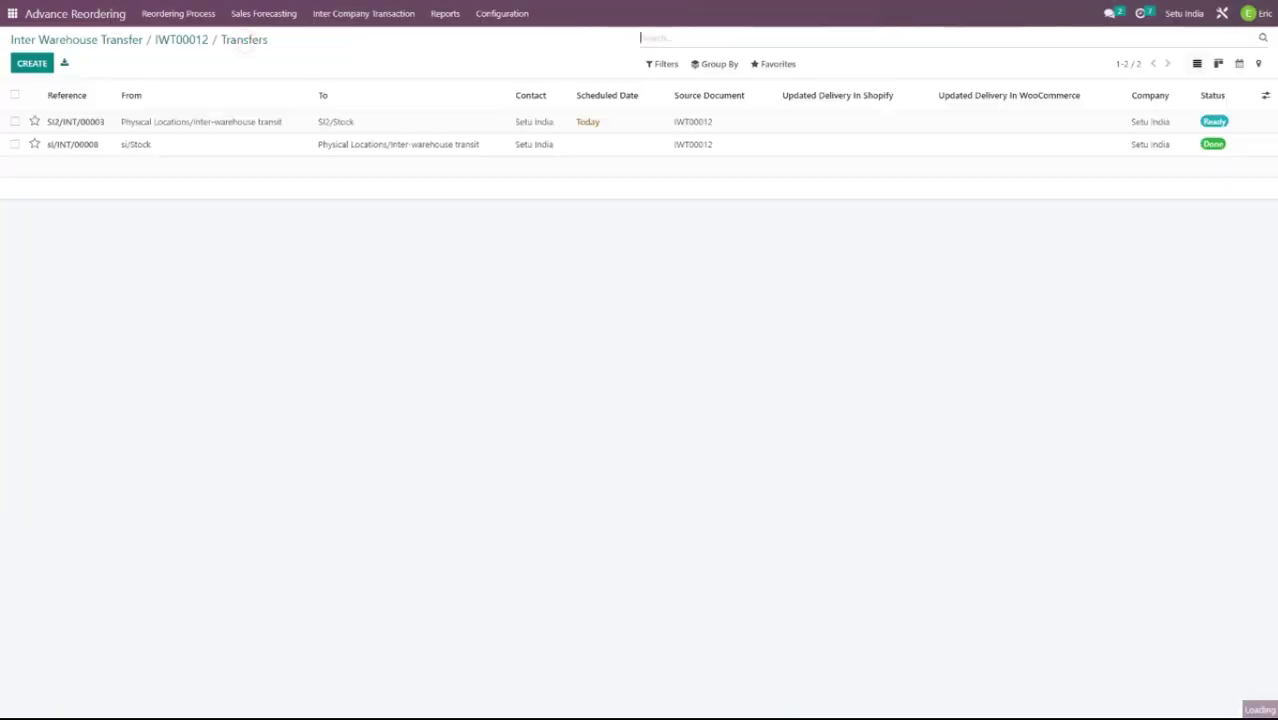
pyautogui.click(399, 123)
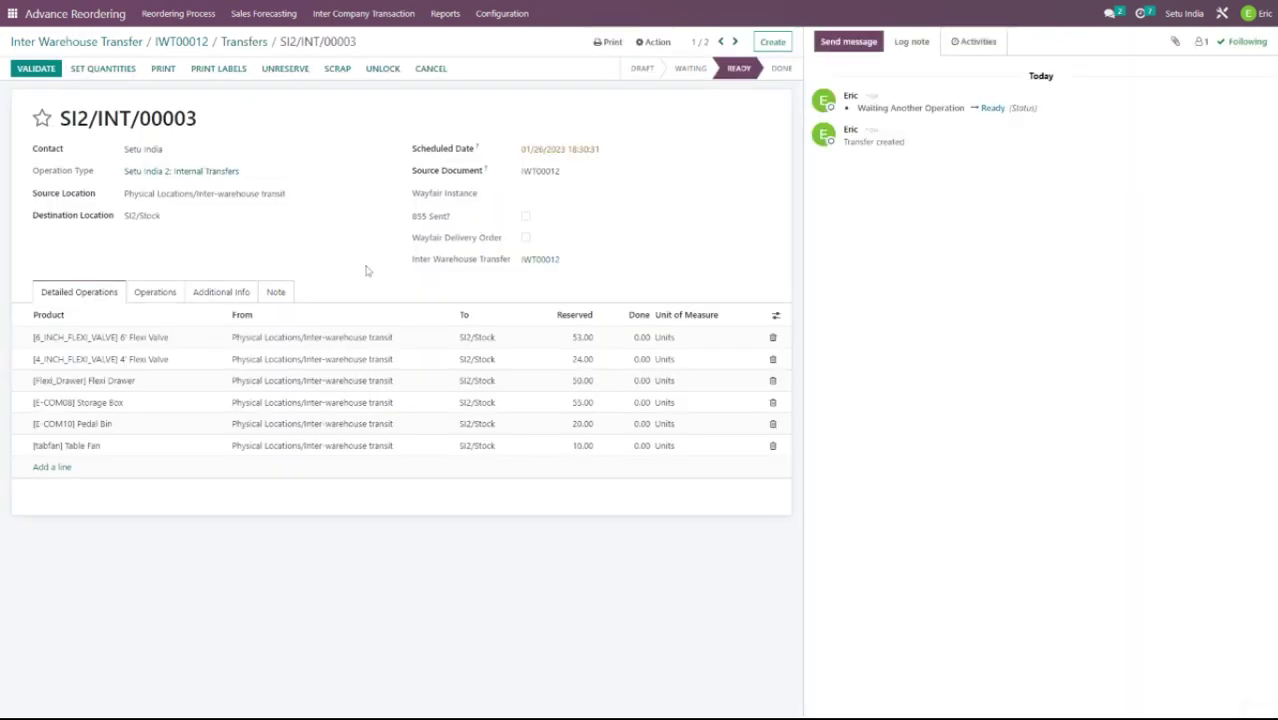
pyautogui.click(26, 68)
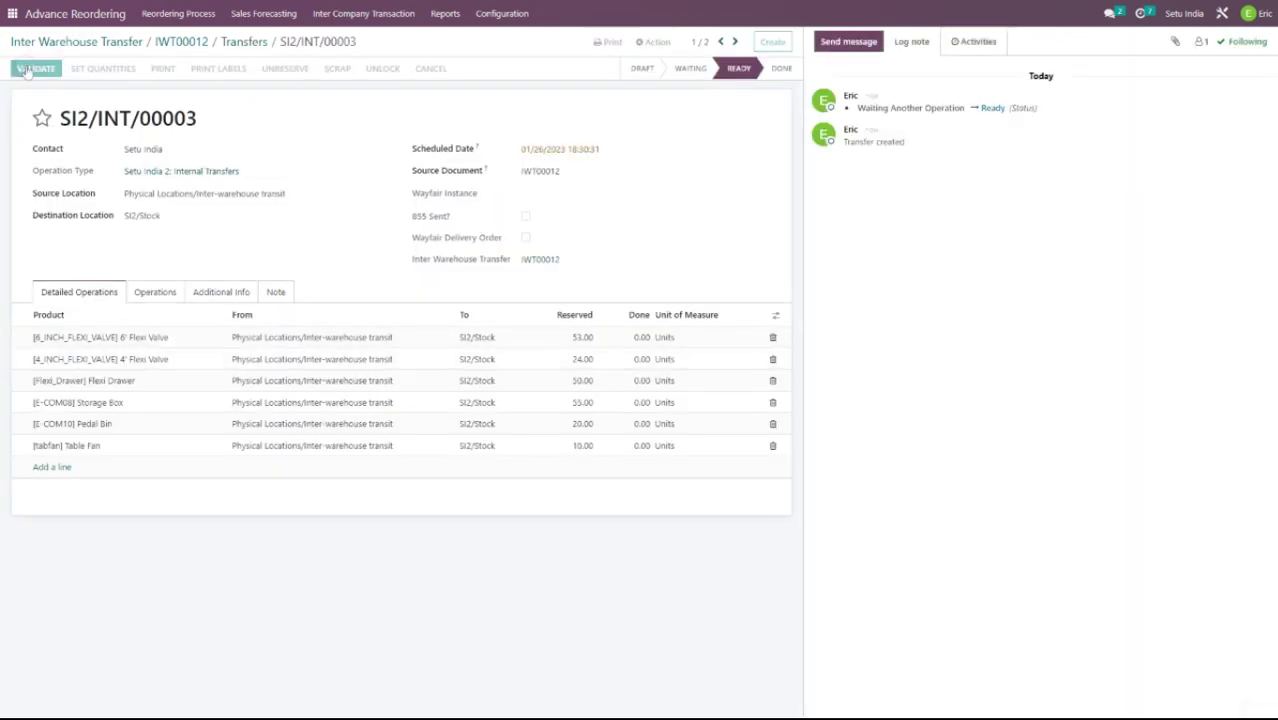
pyautogui.click(341, 127)
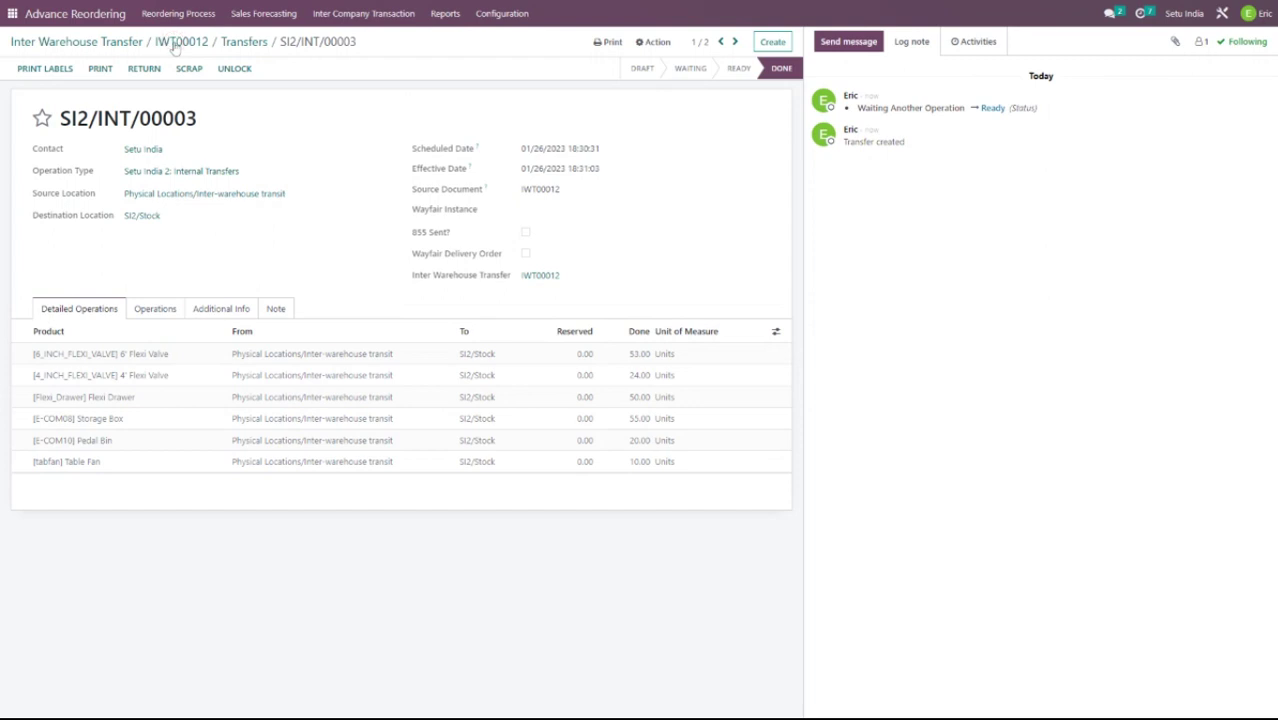
pyautogui.click(178, 42)
pyautogui.click(105, 42)
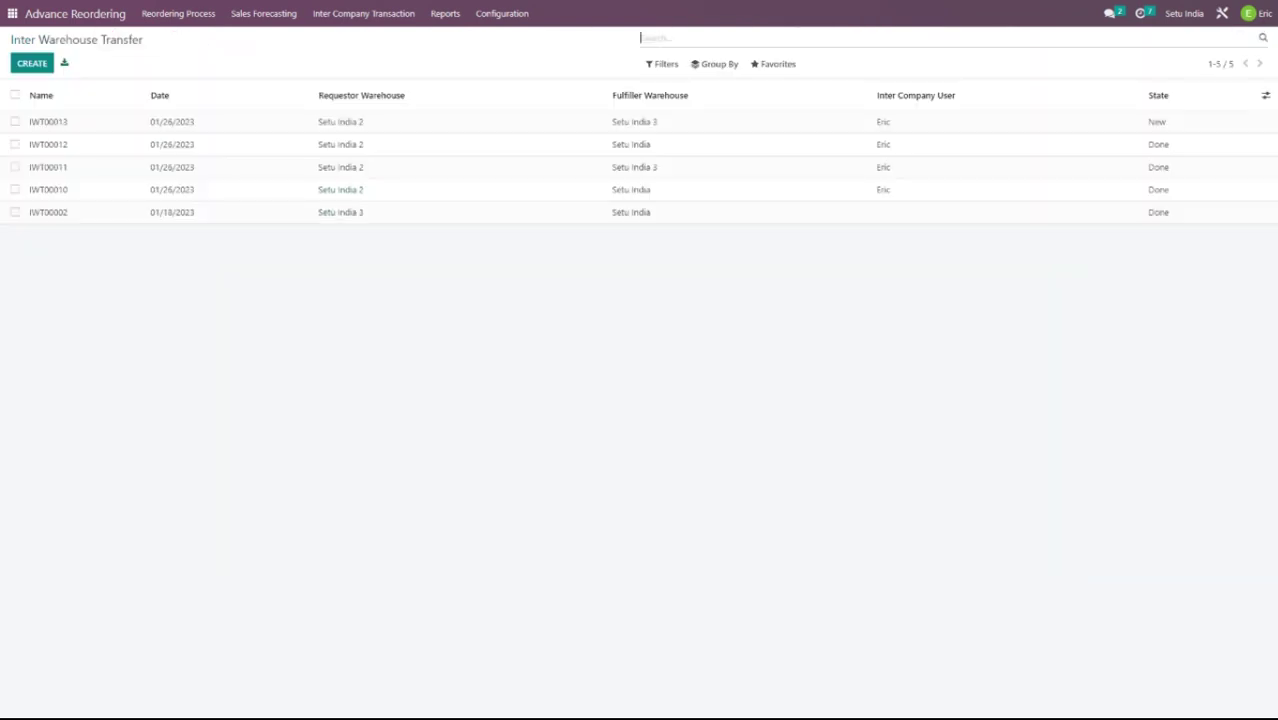
# Validate the new Setu India 3 to Setu India 2 transfer, process its full picking from SI3/Stock to transit, and return to its pickings.
pyautogui.click(334, 126)
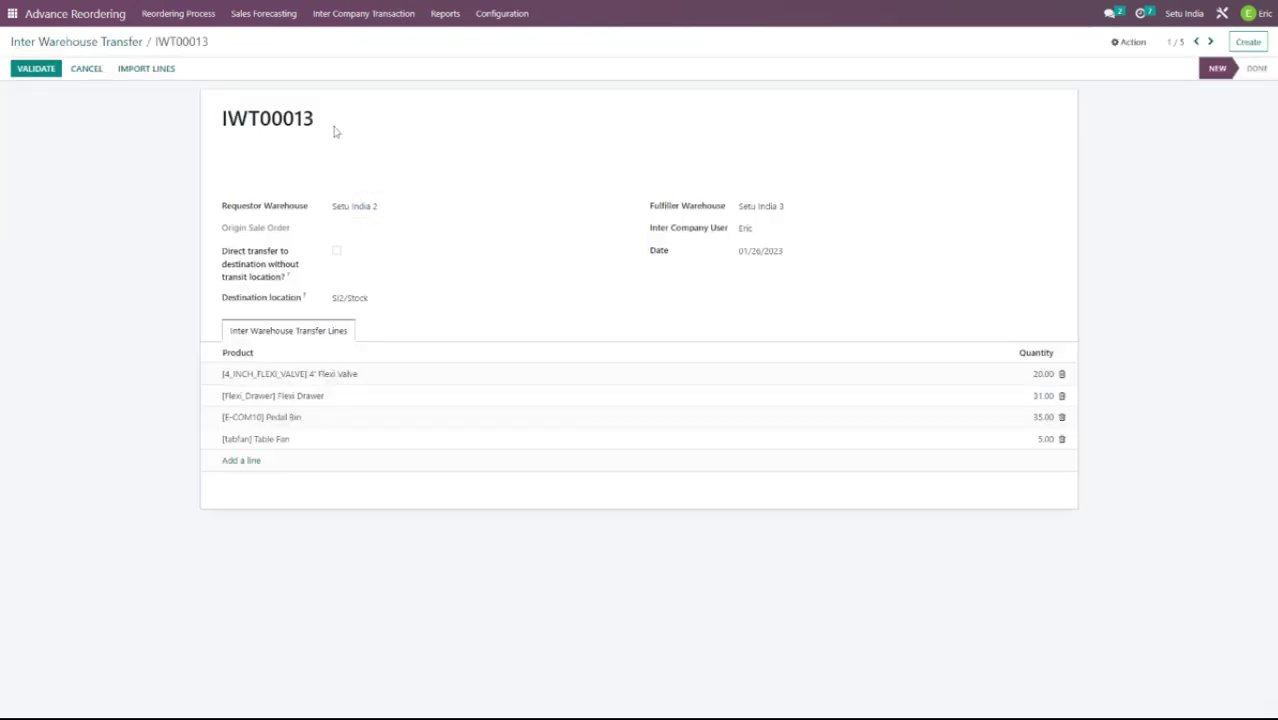
pyautogui.click(36, 70)
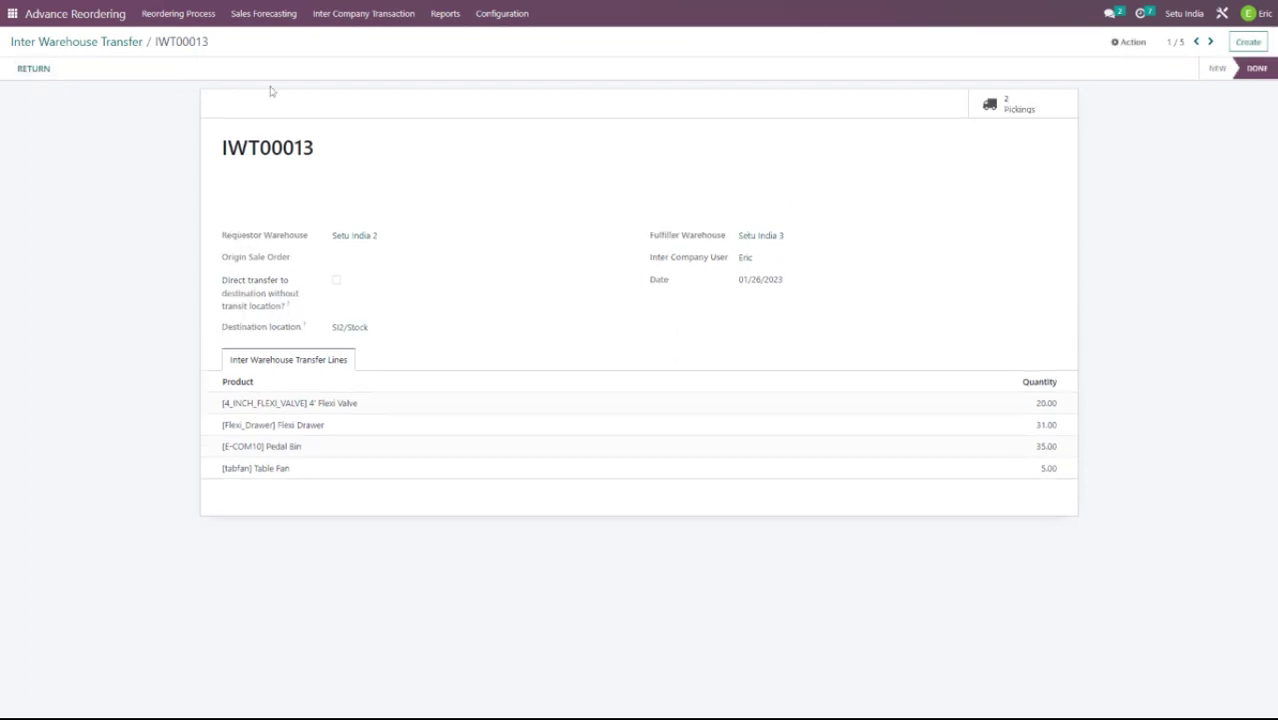
pyautogui.click(1017, 106)
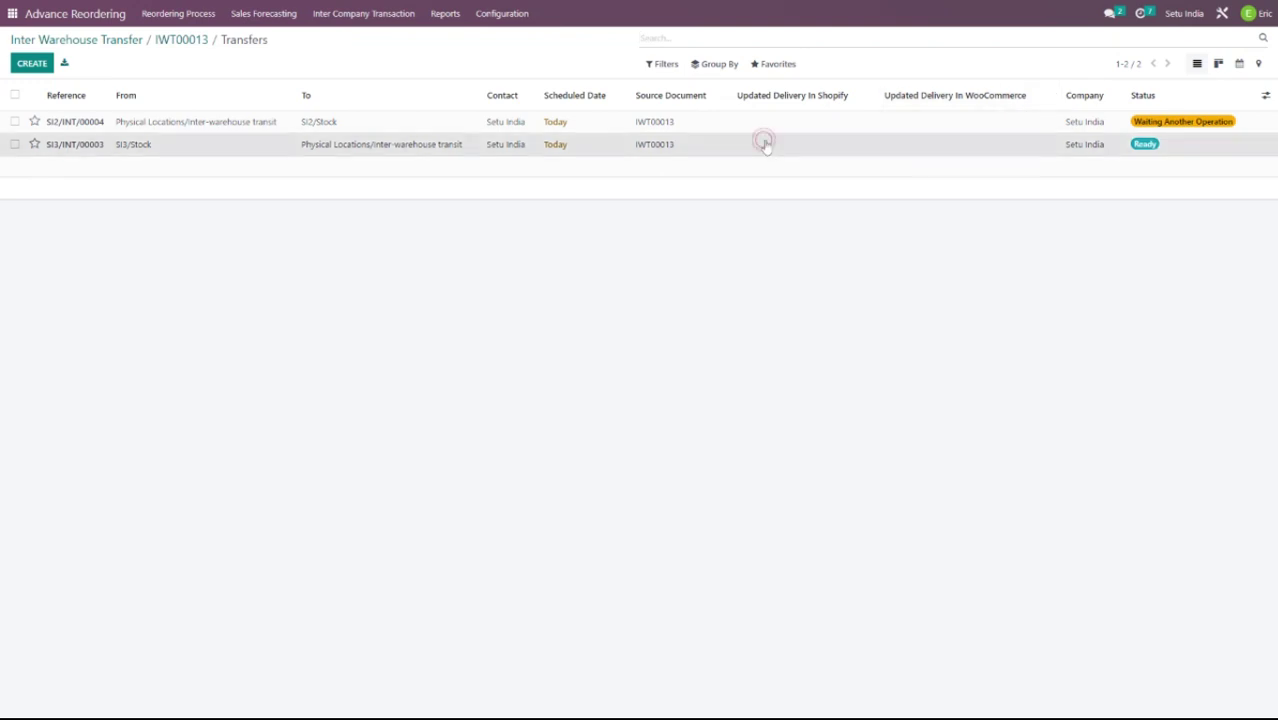
pyautogui.click(290, 146)
pyautogui.click(40, 70)
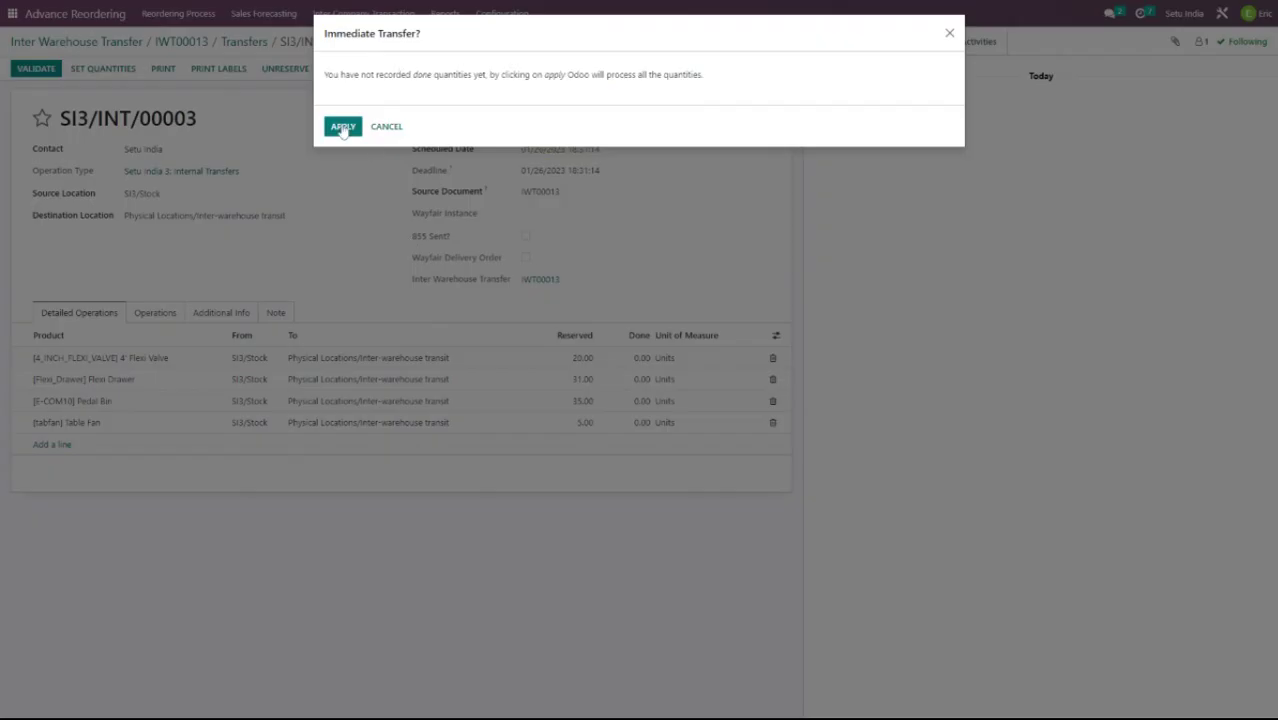
pyautogui.click(343, 128)
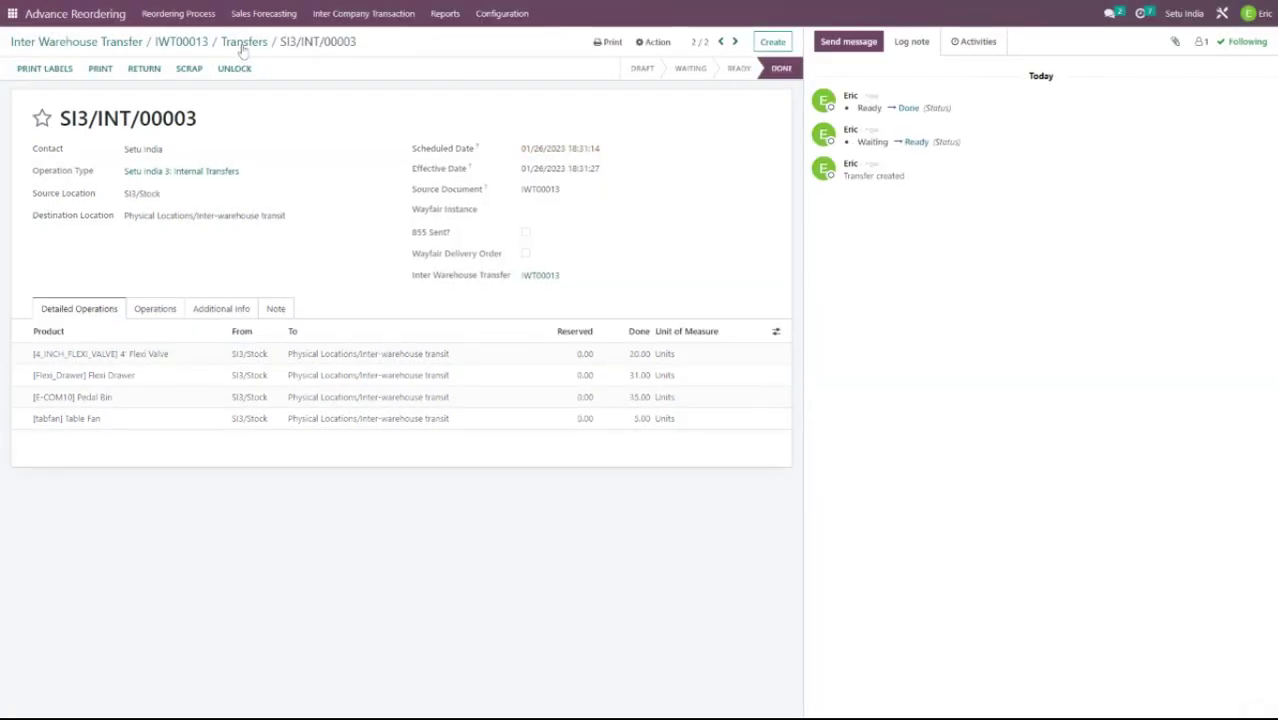
pyautogui.click(244, 42)
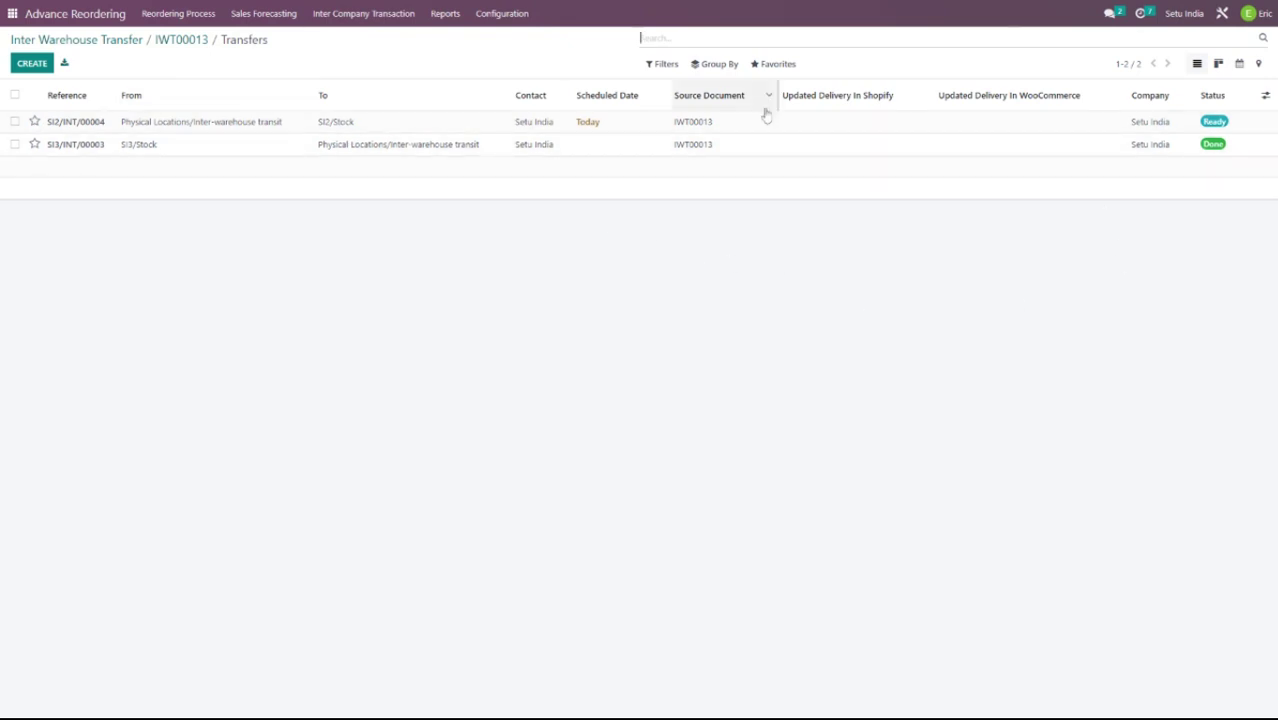
# Process all quantities of the Setu India 3 to Setu India 2 picking from transit into SI2/Stock, and return to the inter-warehouse transfers list.
pyautogui.click(490, 125)
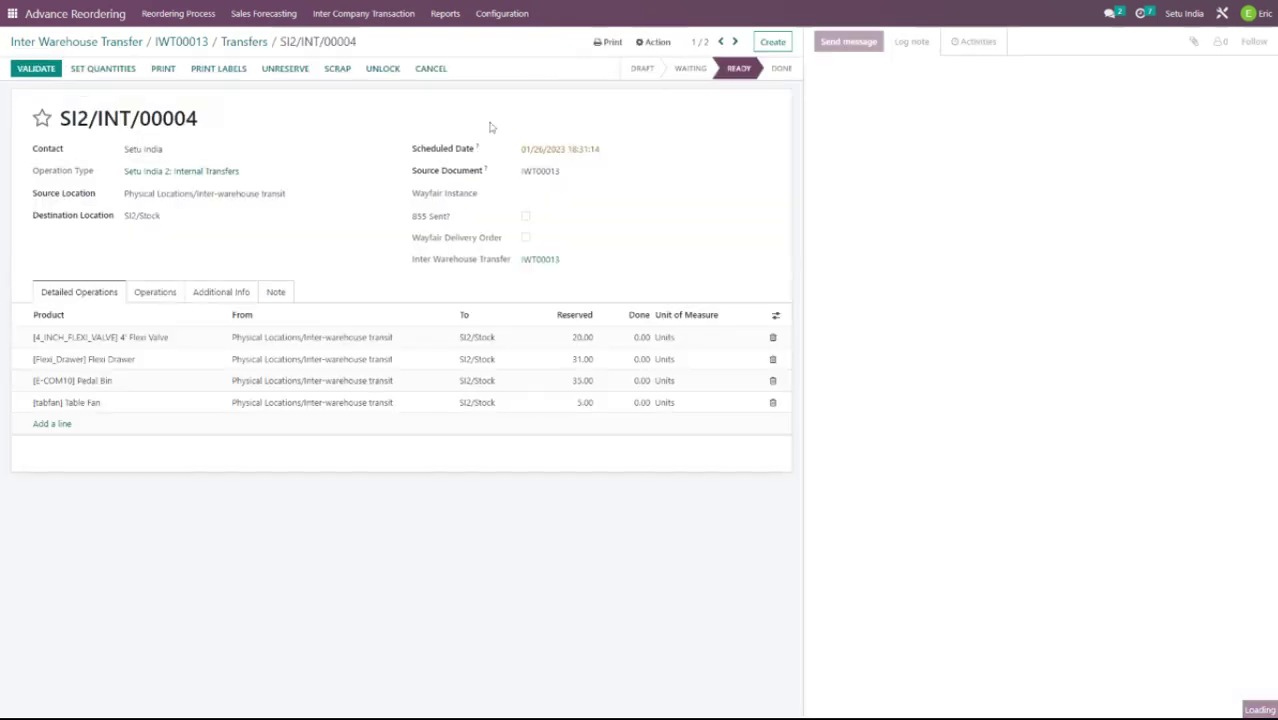
pyautogui.click(35, 68)
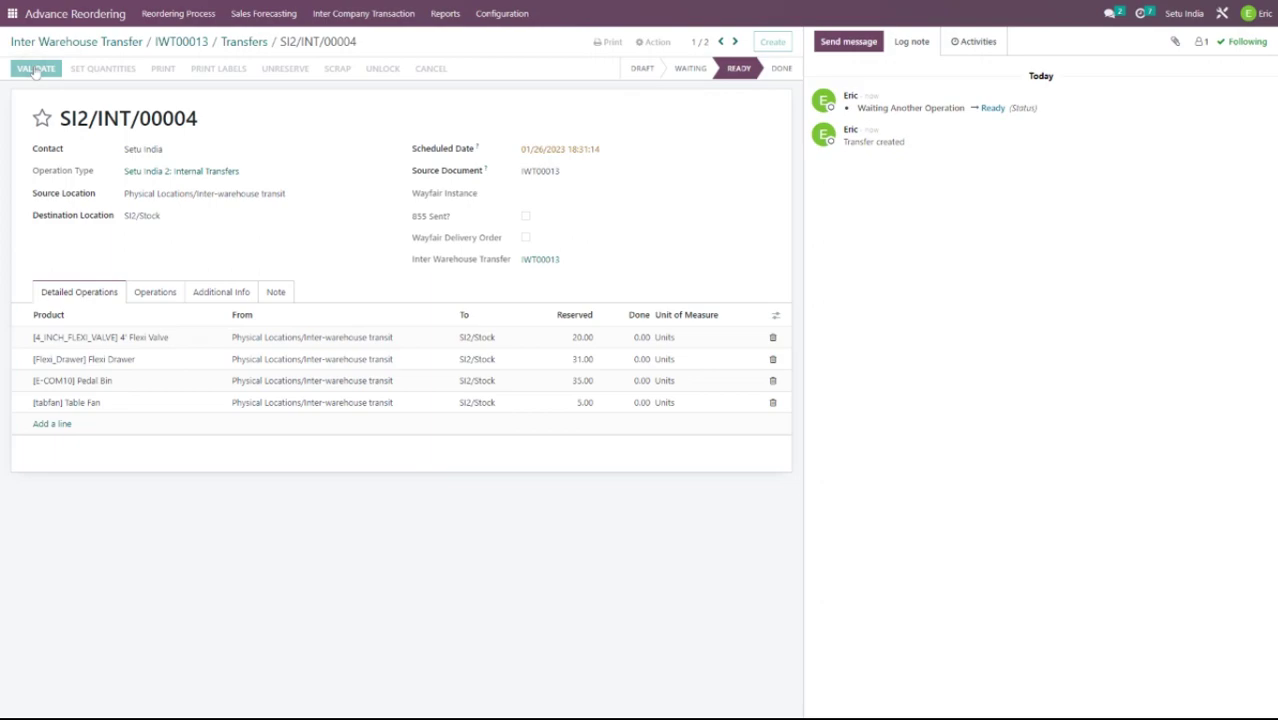
pyautogui.click(350, 127)
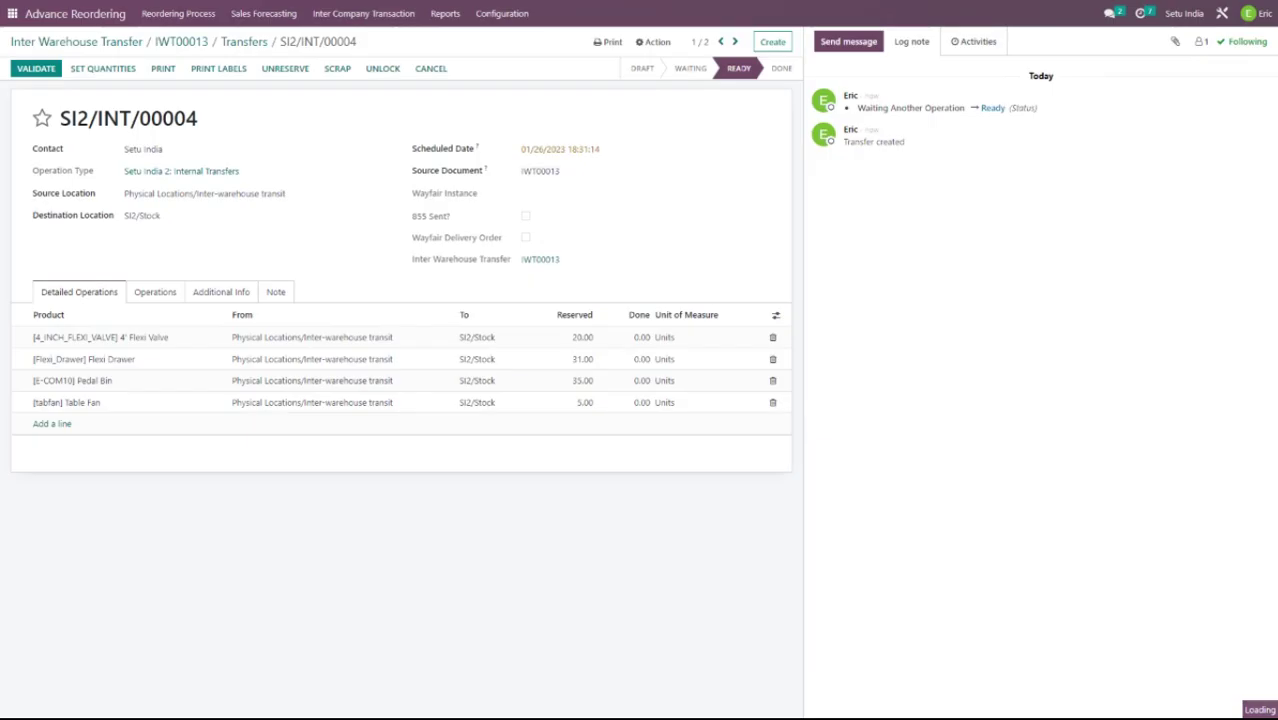
pyautogui.click(172, 42)
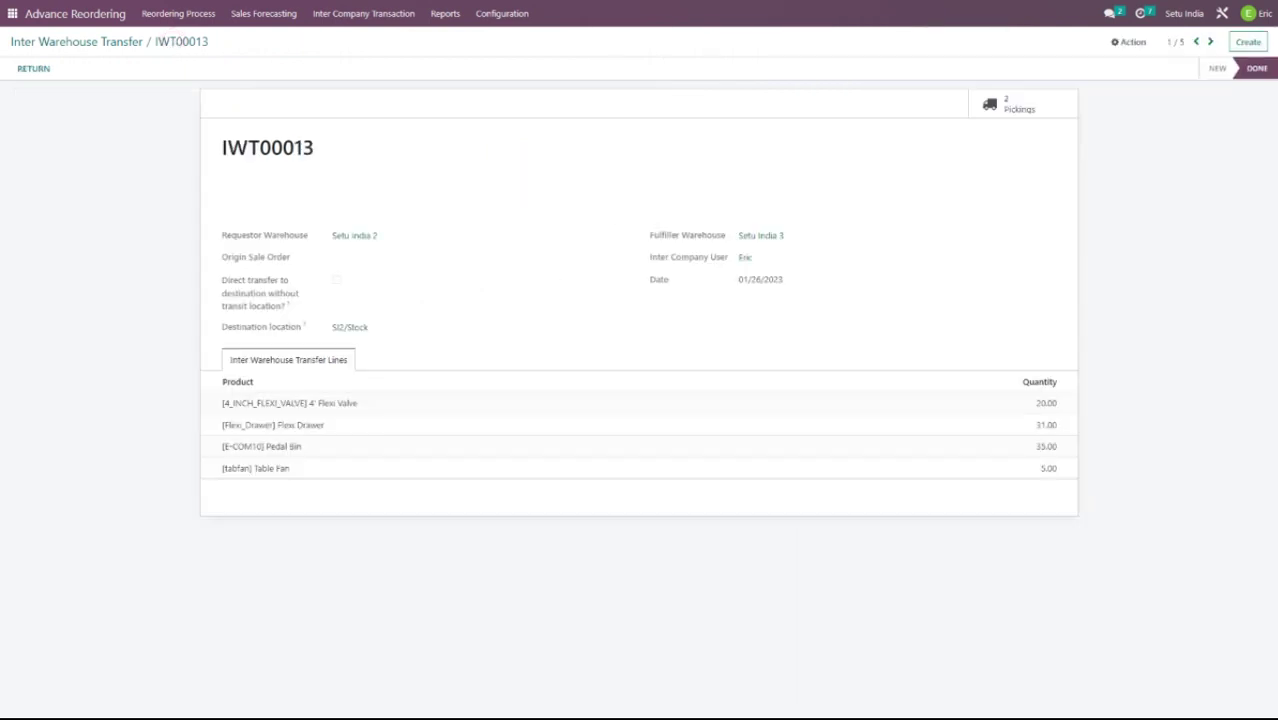
pyautogui.click(40, 41)
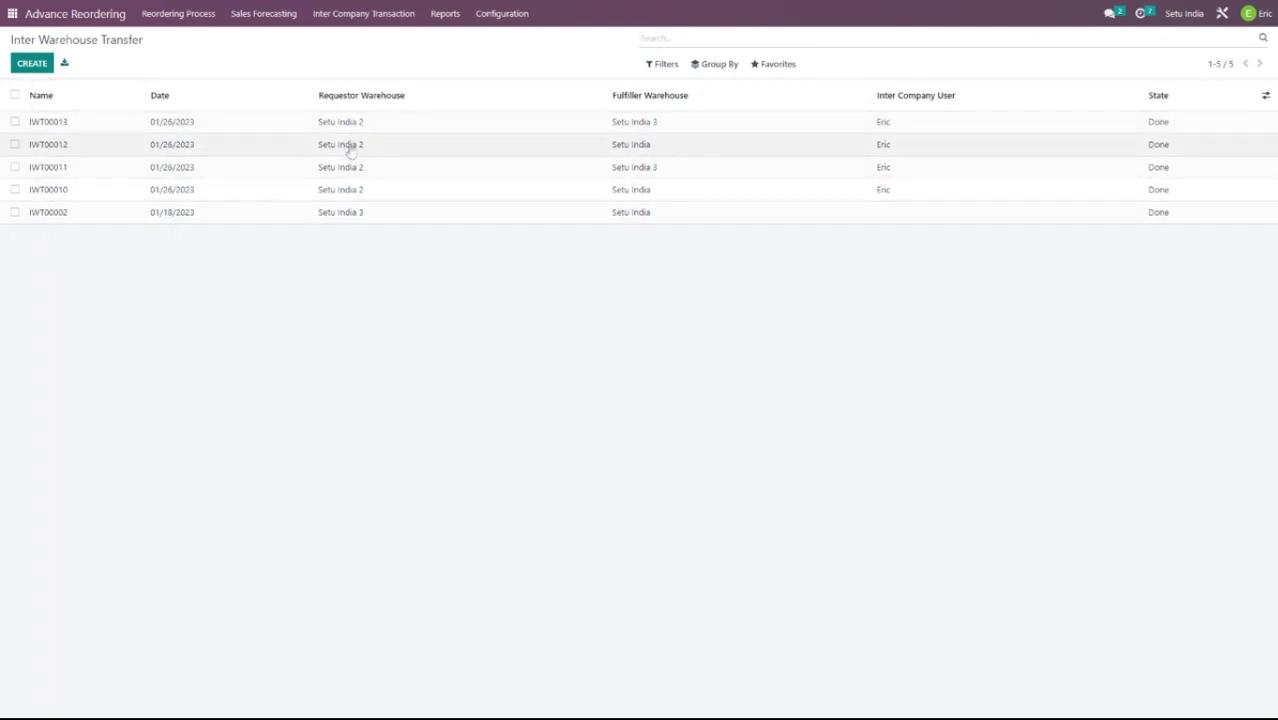
# Open the order-point reordering rules, group them by warehouse, and review the stock and minimum/maximum quantities for Setu India 2 and Setu India.
pyautogui.click(178, 13)
pyautogui.click(187, 40)
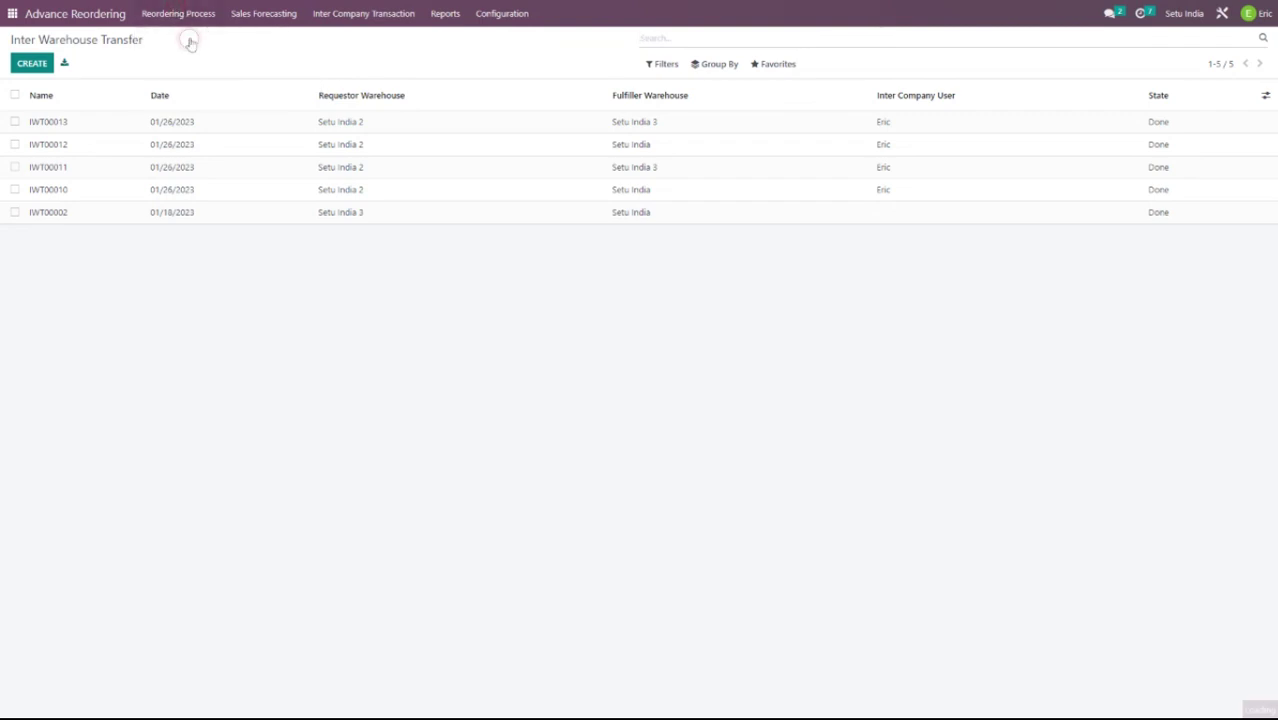
pyautogui.click(714, 63)
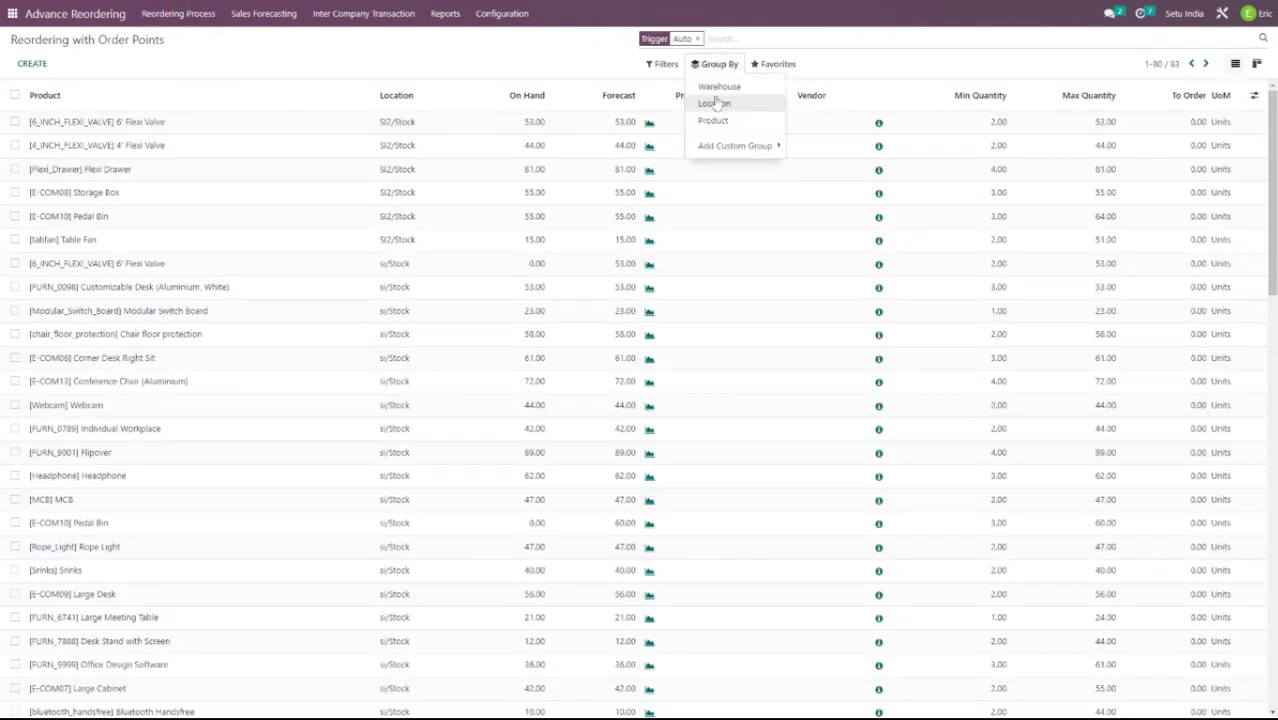
pyautogui.click(718, 87)
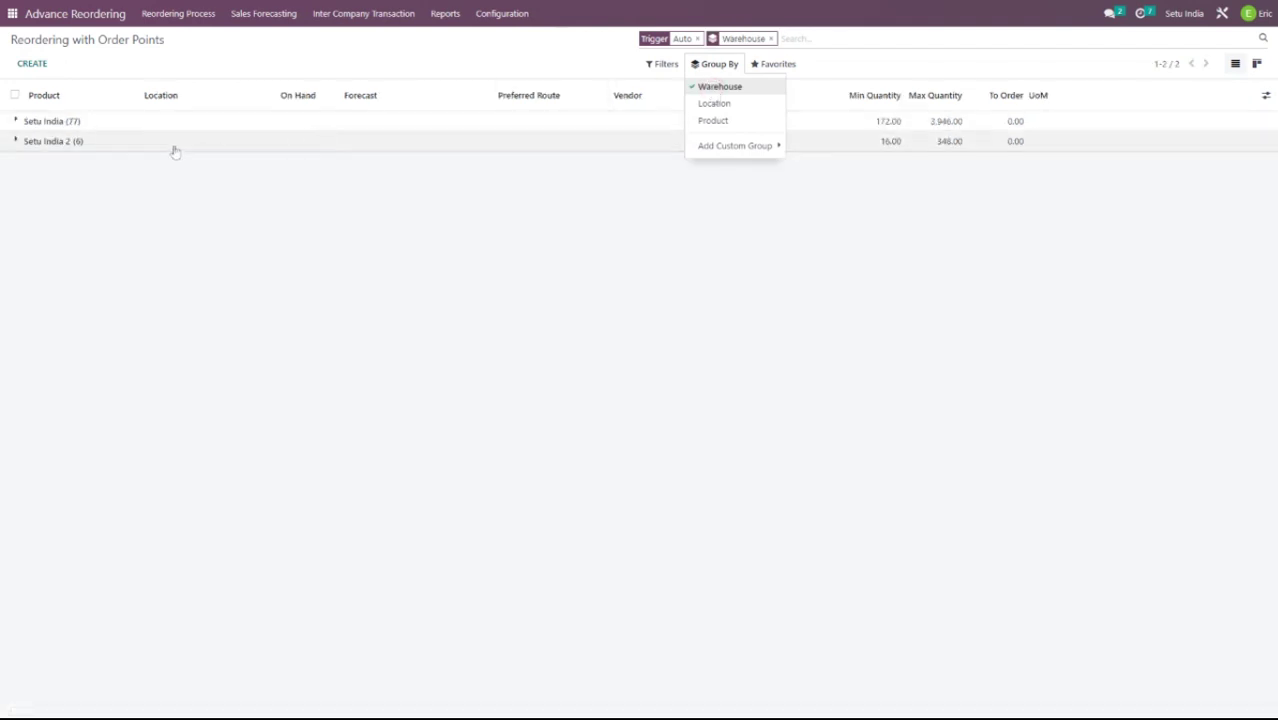
pyautogui.click(62, 143)
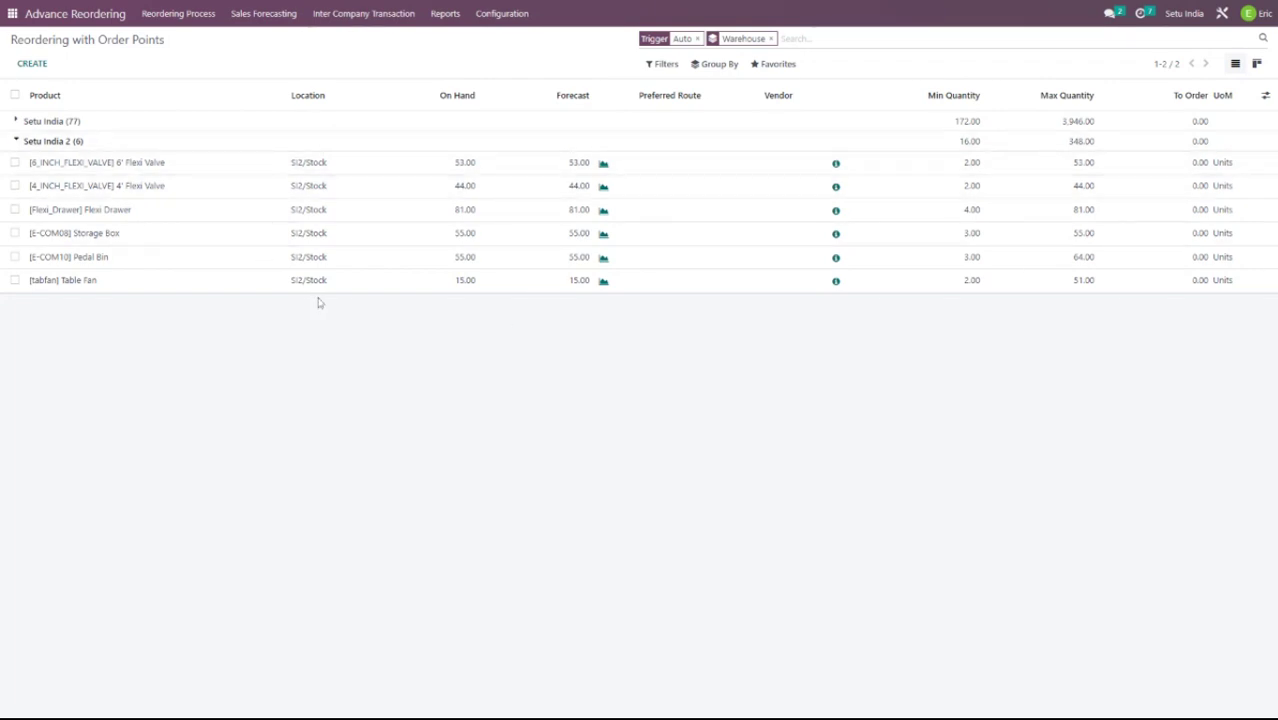
pyautogui.click(49, 123)
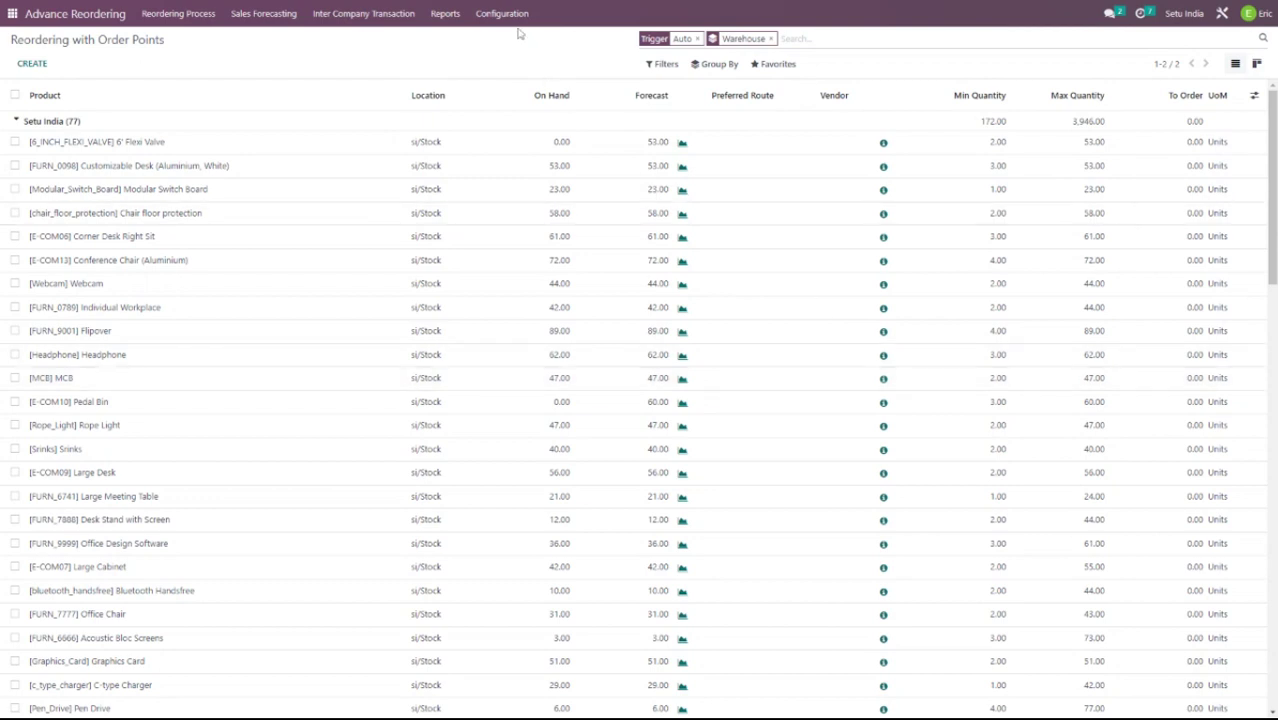
pyautogui.click(180, 15)
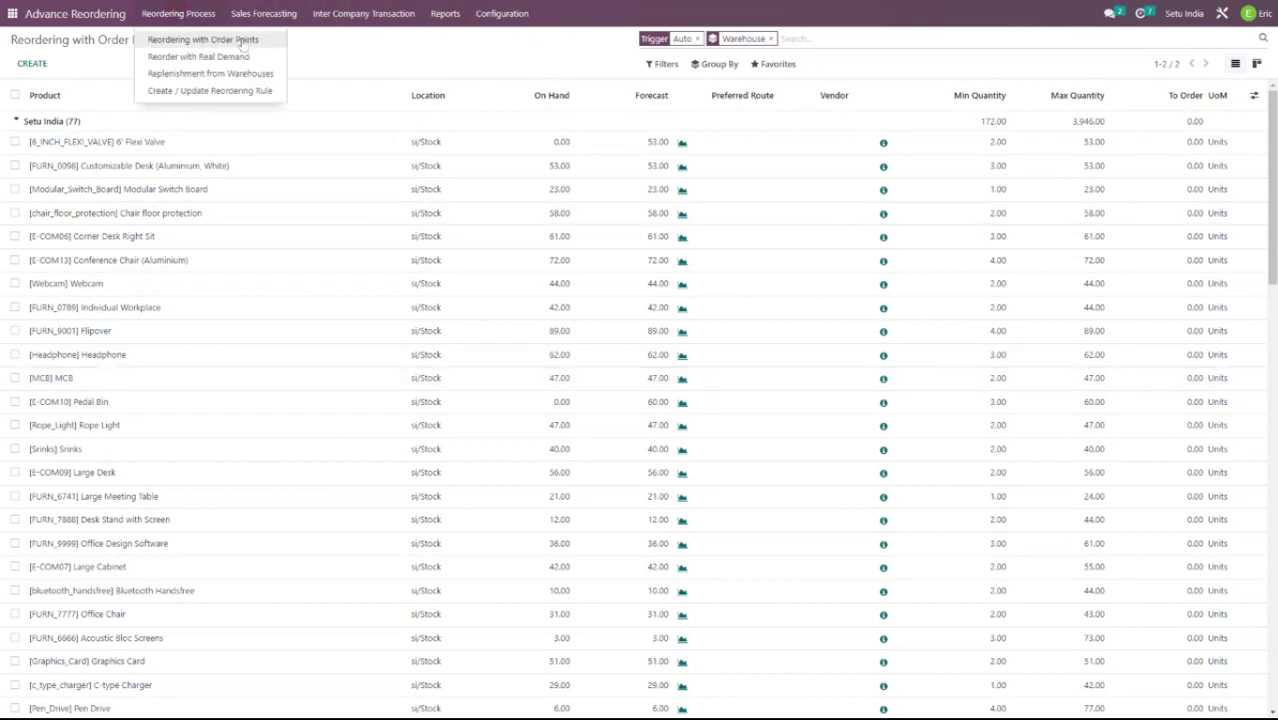
pyautogui.click(348, 61)
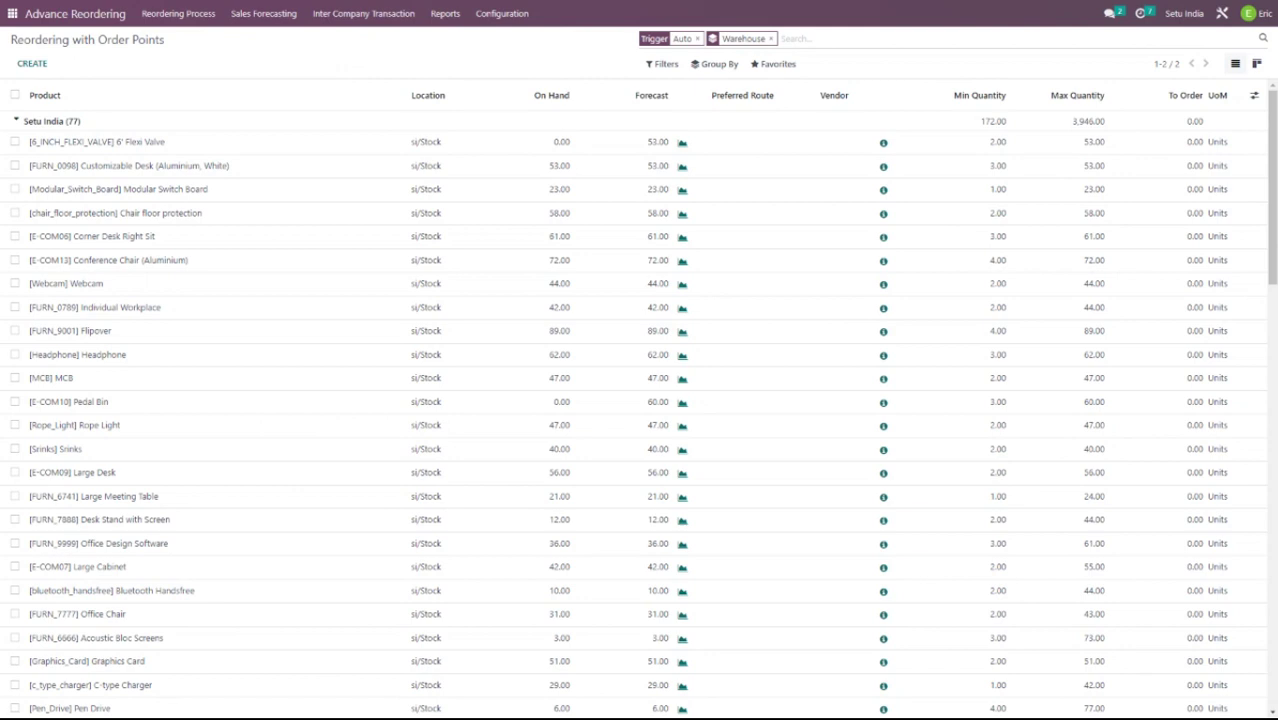
pyautogui.click(163, 14)
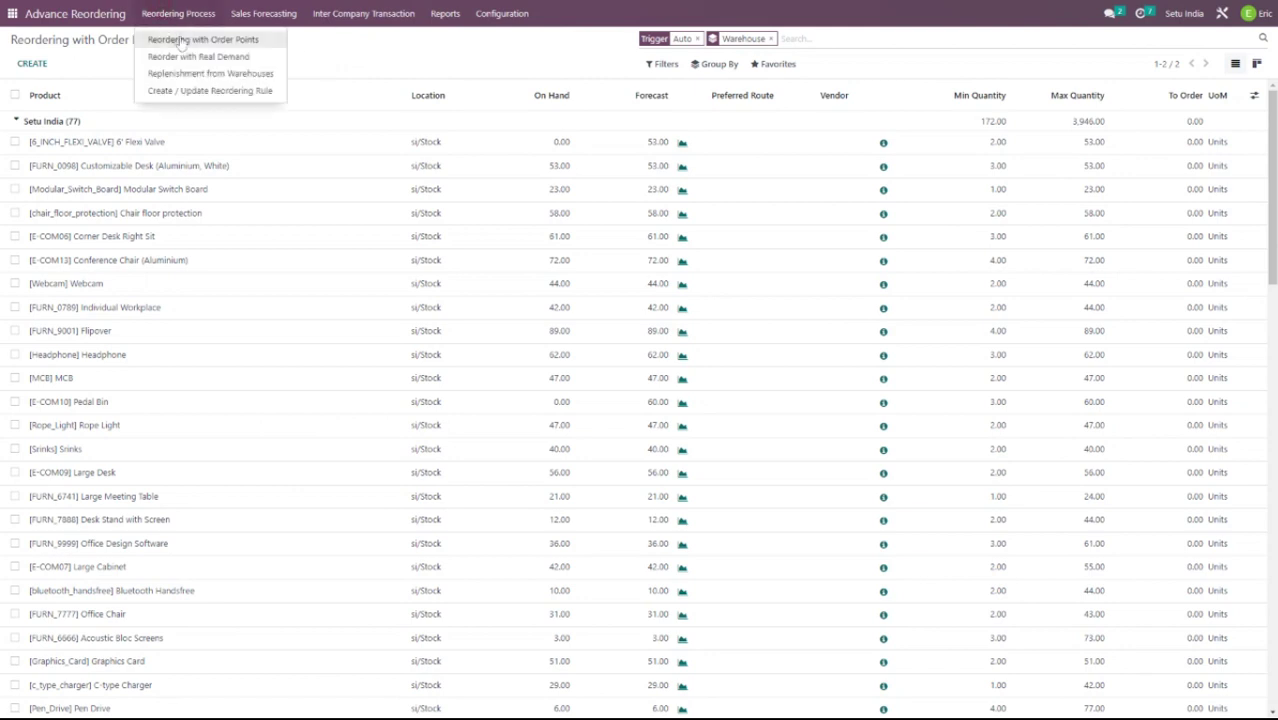